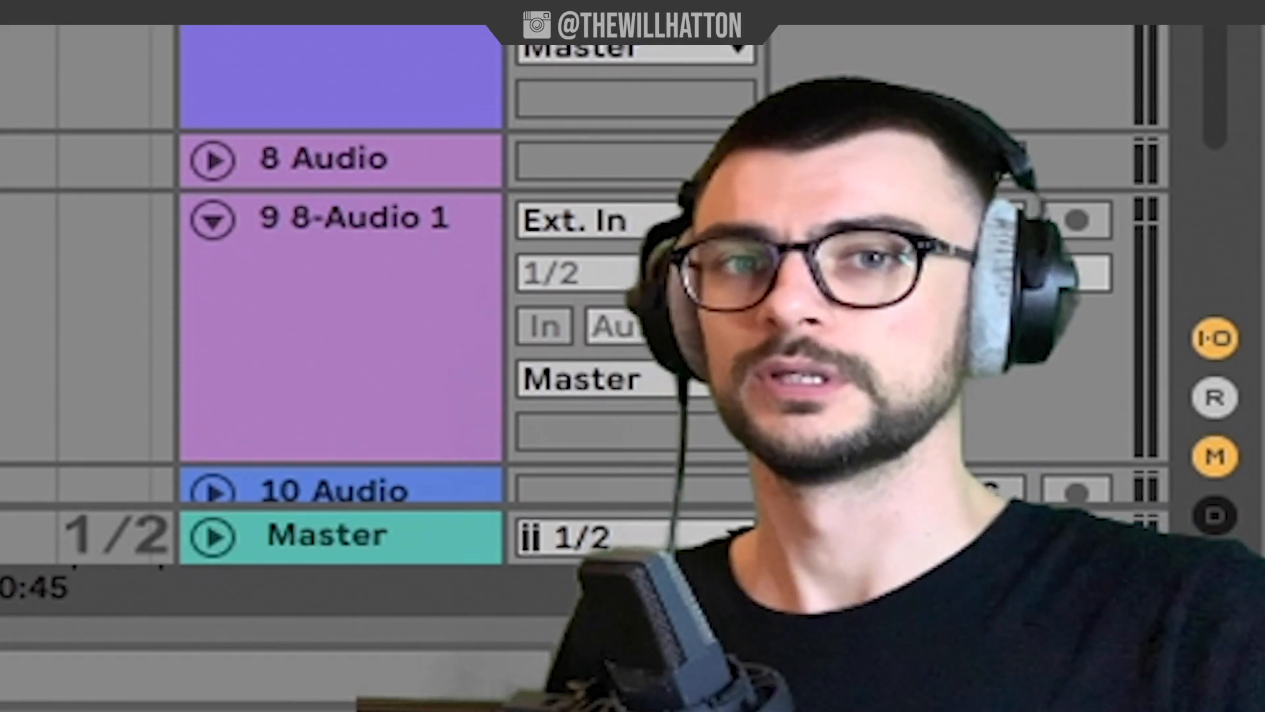
click(499, 413)
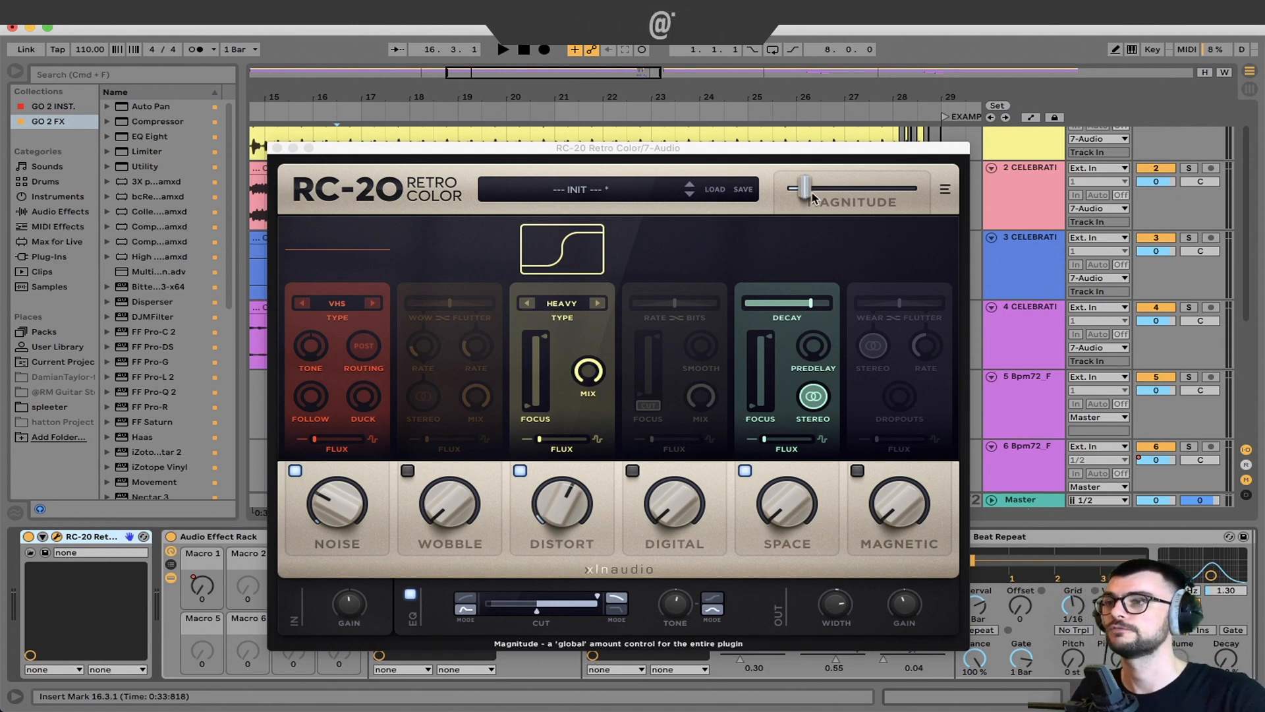
- Lower the RC-20 Magnitude slider to its minimum
drag(813, 191, 761, 197)
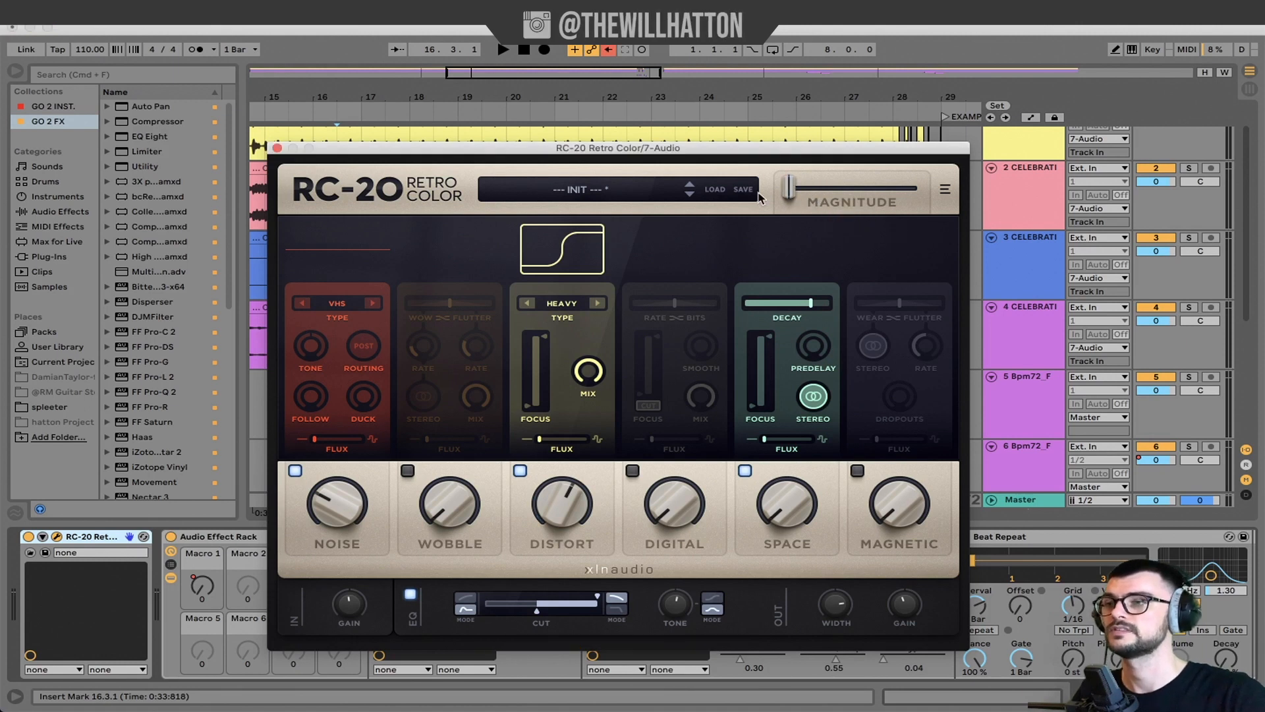
mouse_move(788, 191)
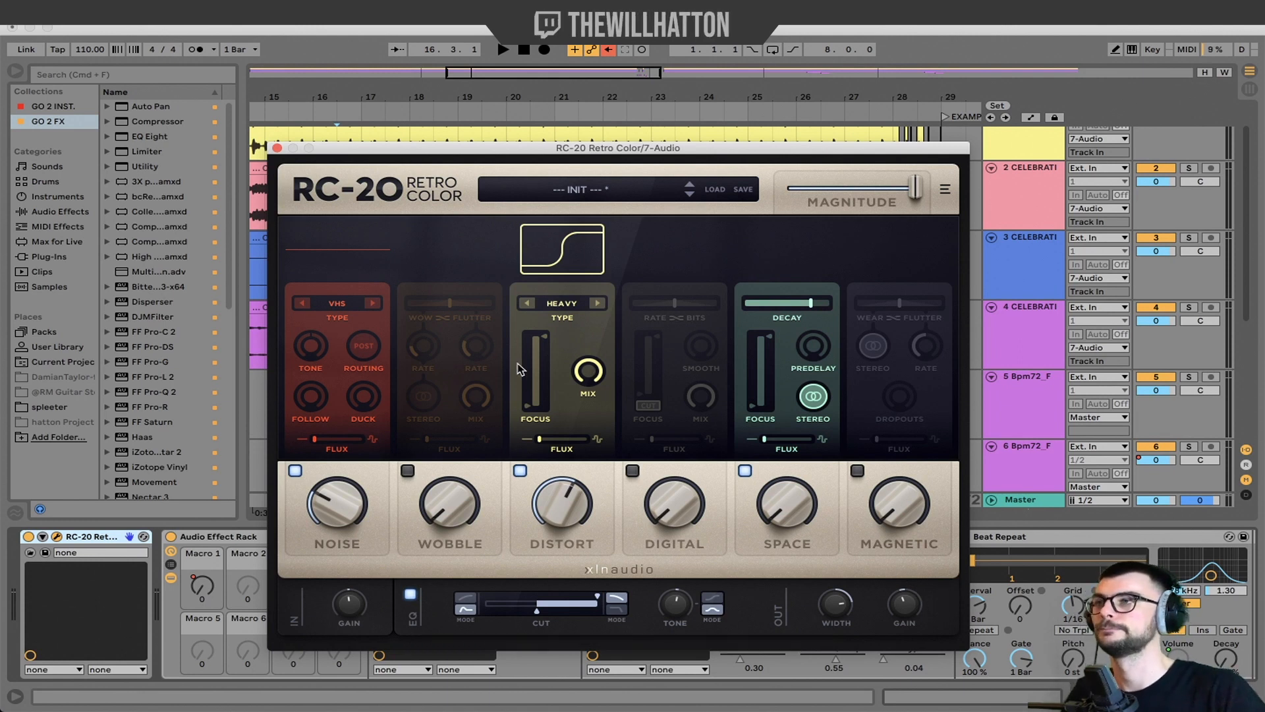
- Close the RC-20 window and show the automation lanes down to the 7 Audio track
click(277, 147)
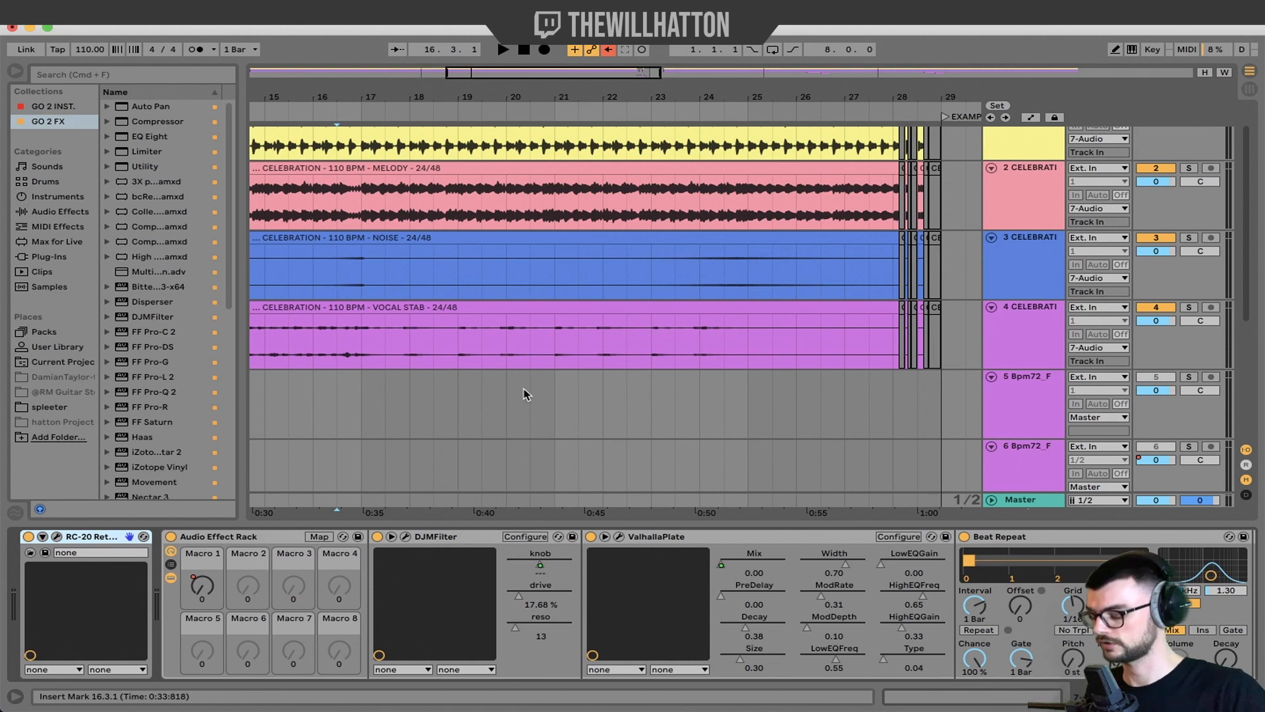
key(a)
scroll(544, 388, down, 3)
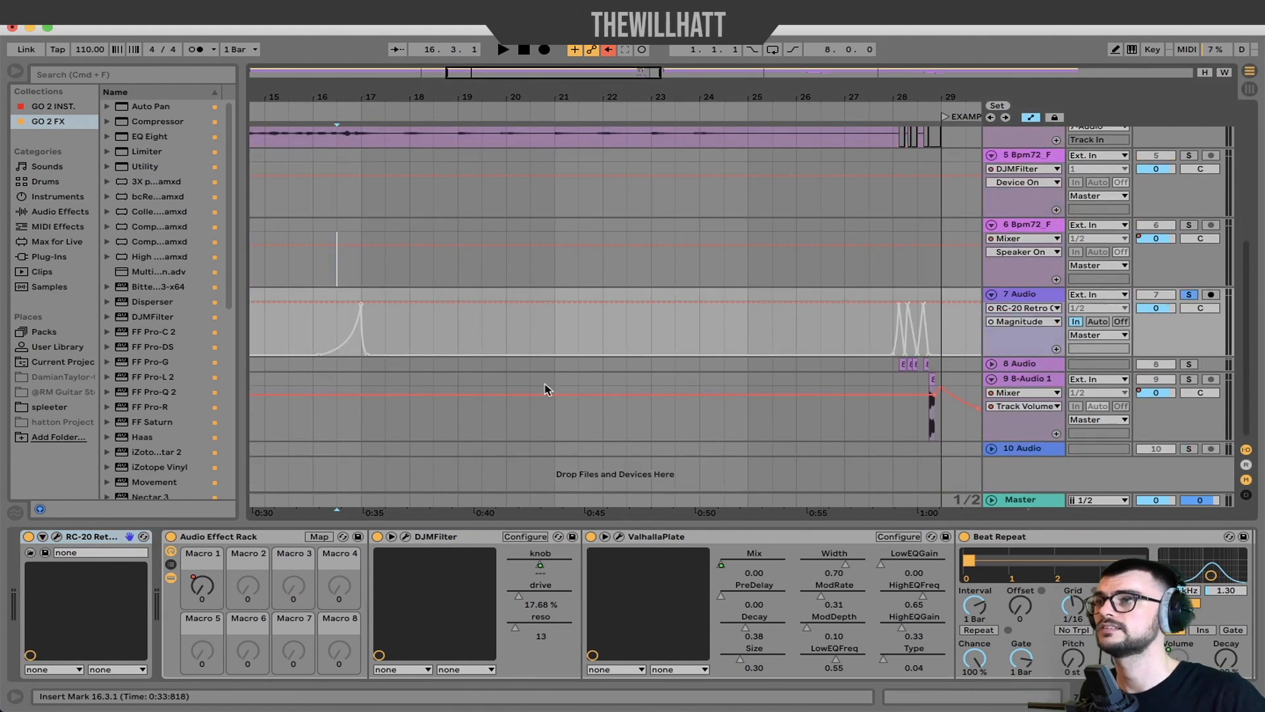
- Play from bar 16 through the first RC-20 Magnitude automation ramp on the 7 Audio track
click(319, 318)
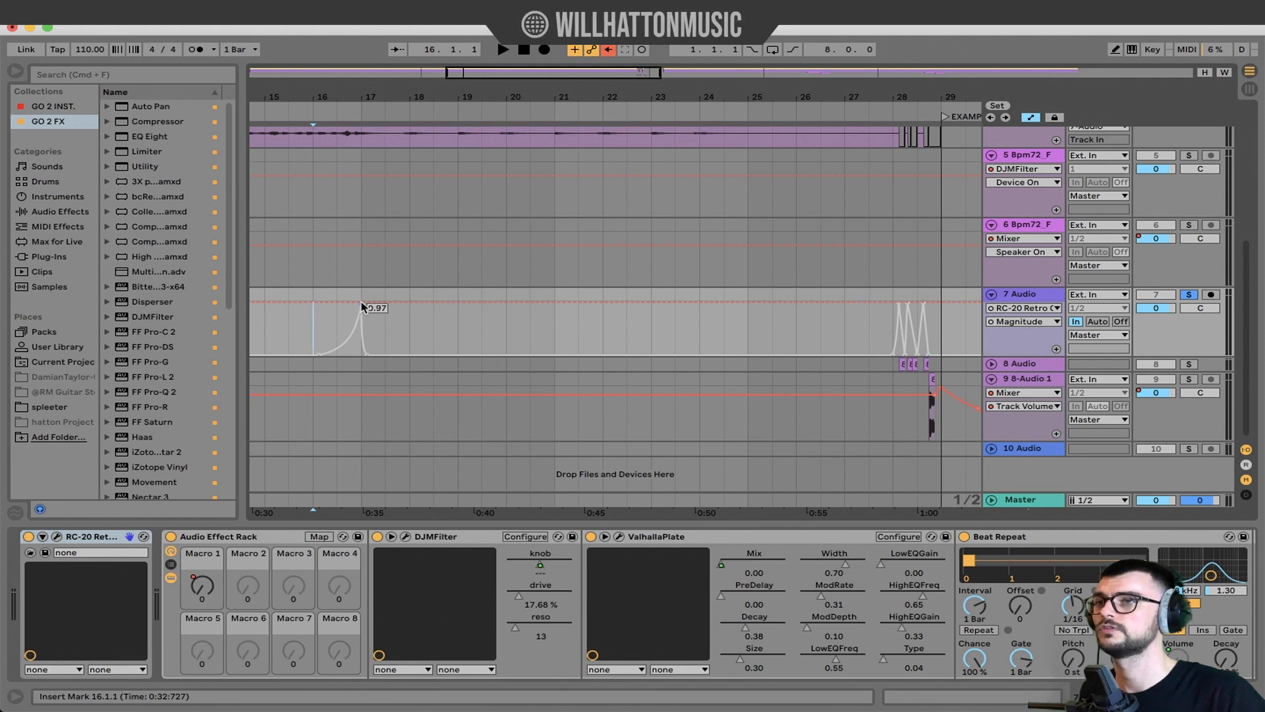
key(space)
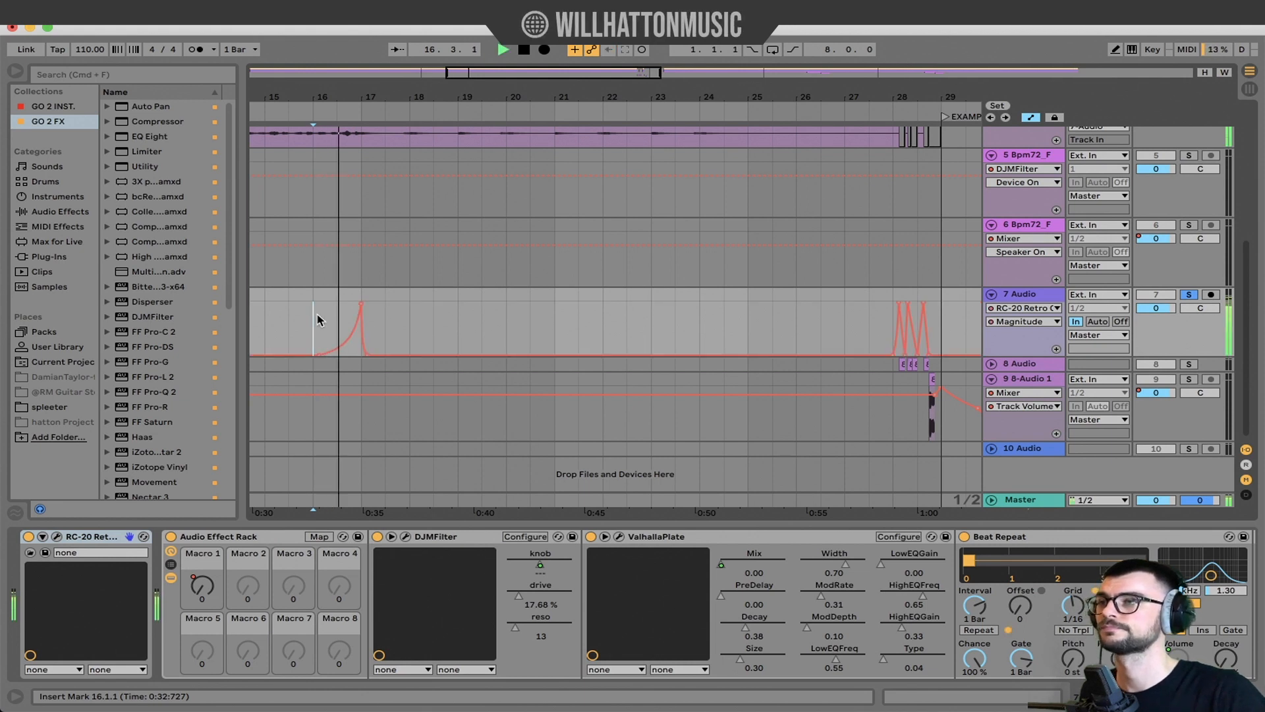
key(space)
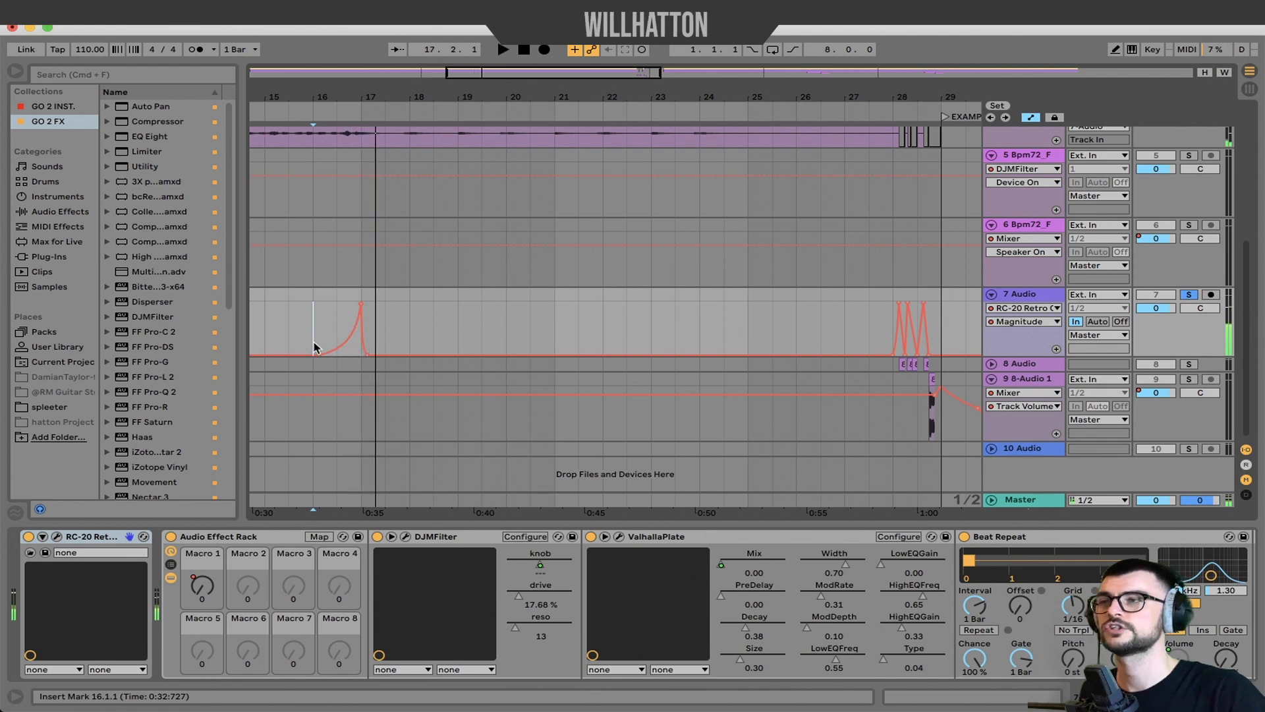
- Move the start of the first Magnitude automation ramp back to about bar 15 and play it with the RC-20 window open
drag(317, 356, 265, 356)
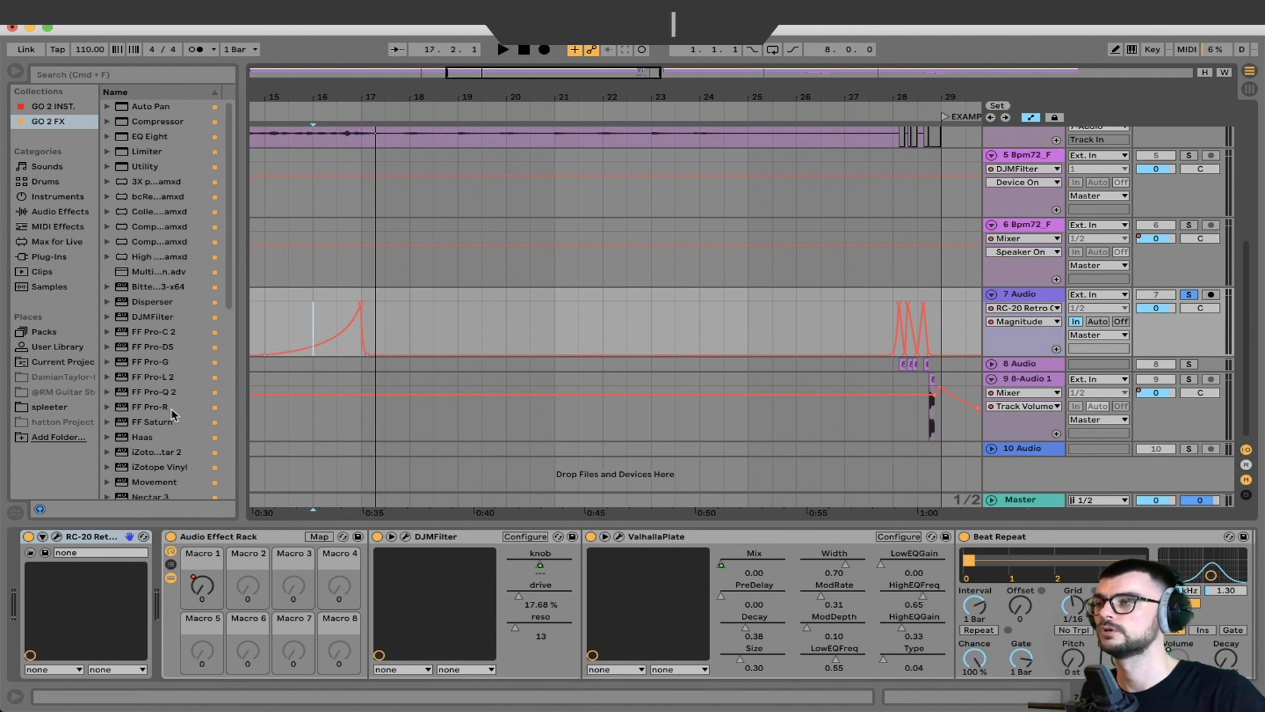
click(31, 553)
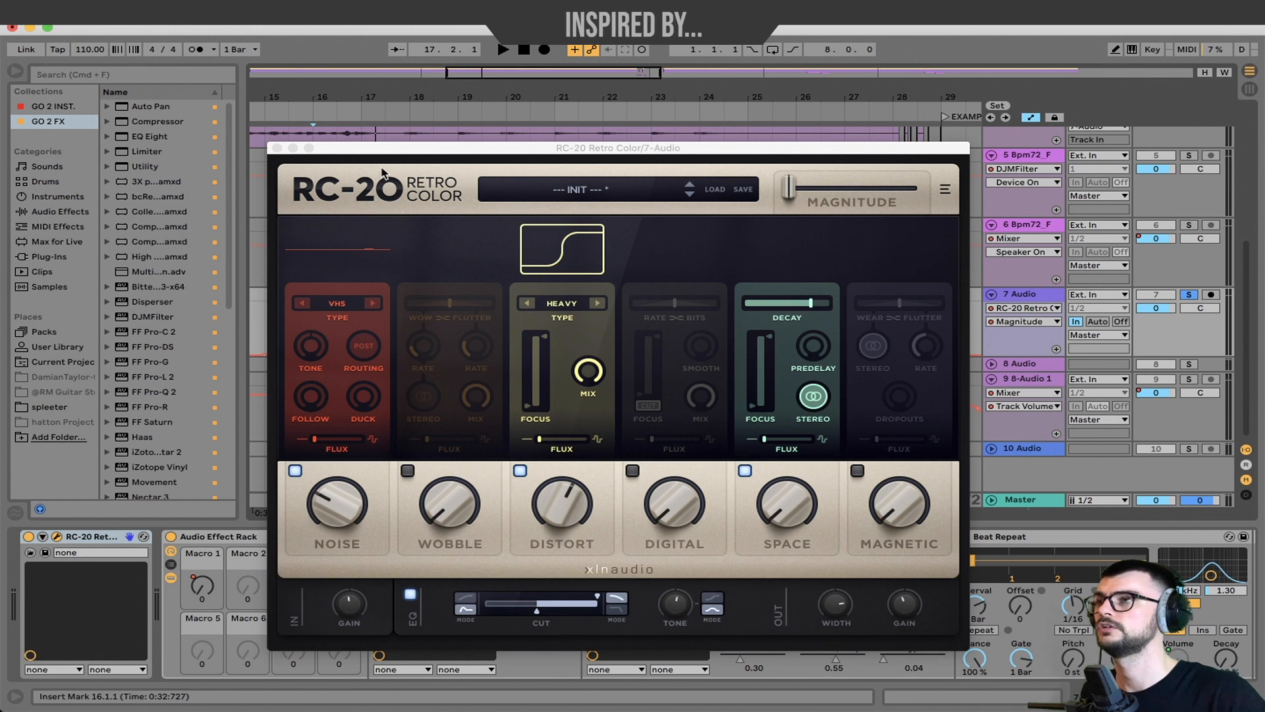
drag(397, 153, 358, 114)
key(space)
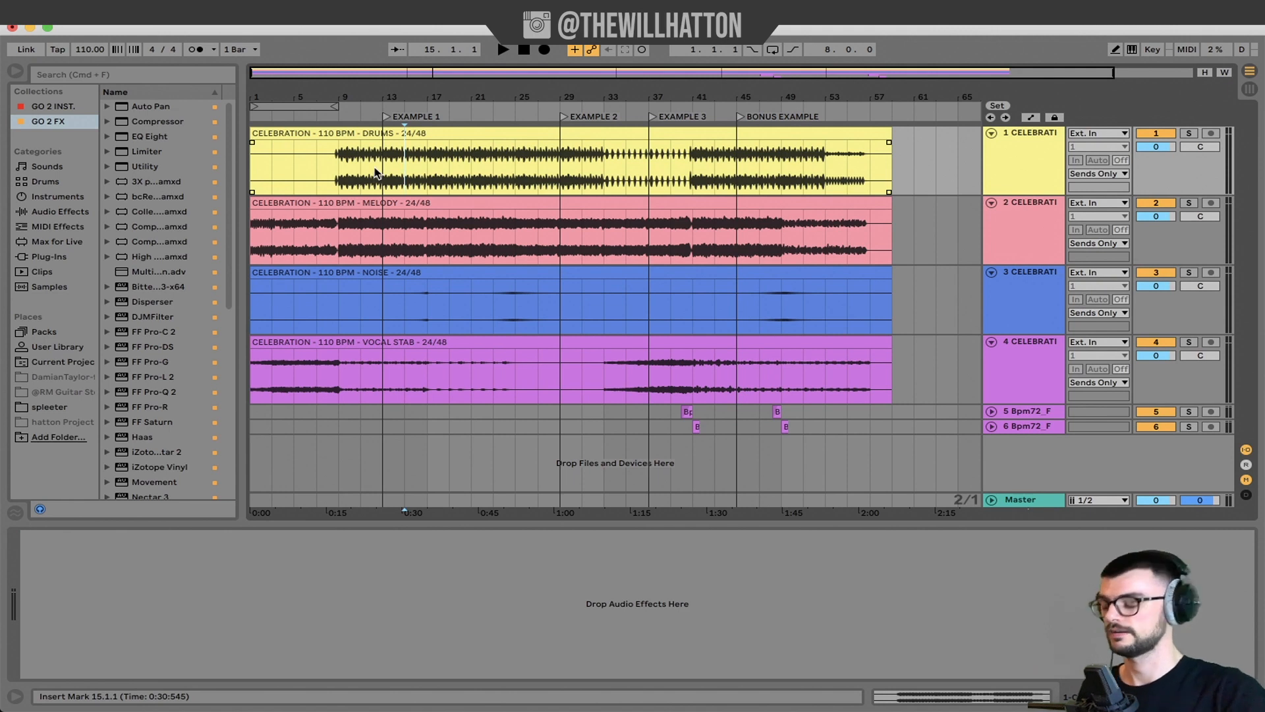
- Audition the drums, melody, noise and vocal stab stems one at a time in solo from around bar 13
click(372, 179)
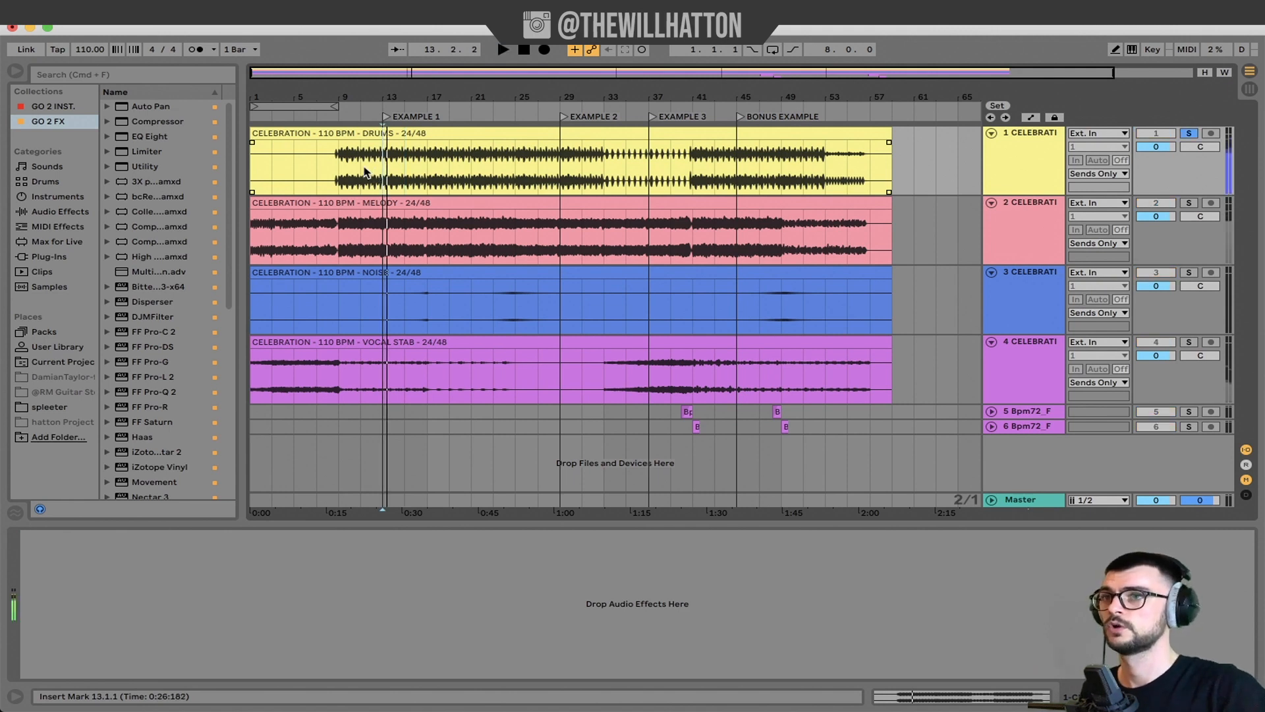
click(380, 228)
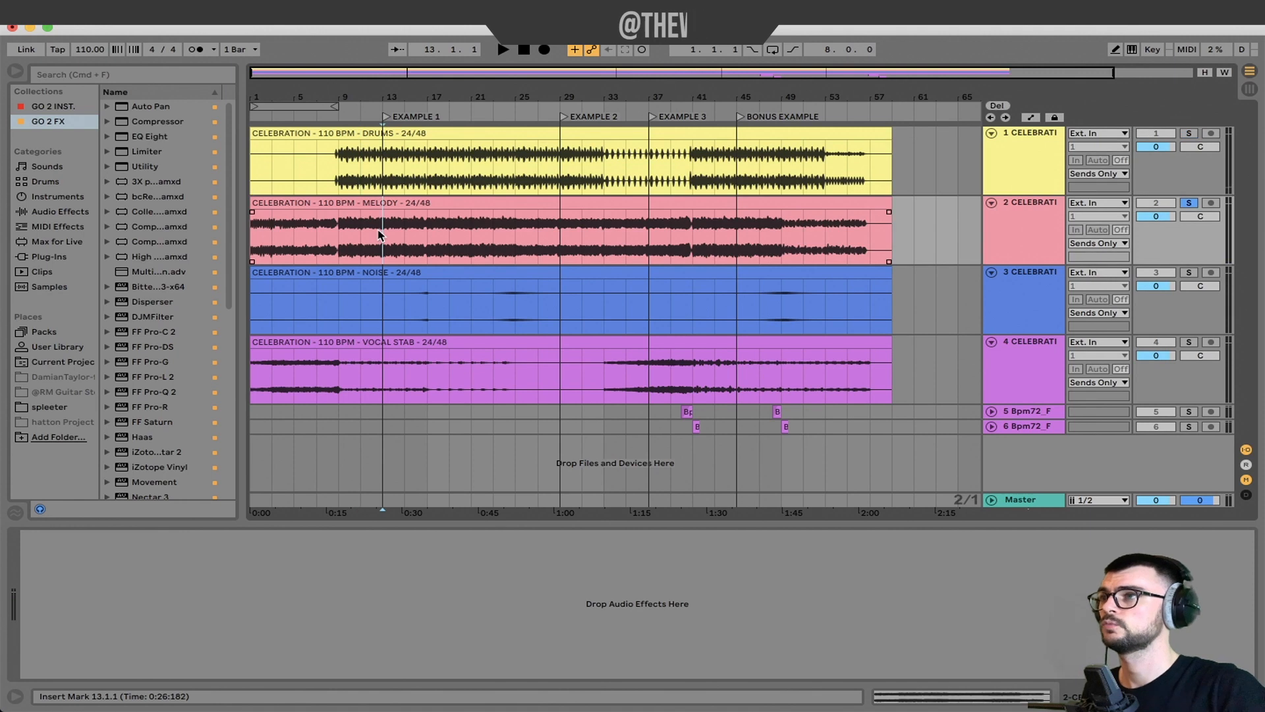
click(378, 304)
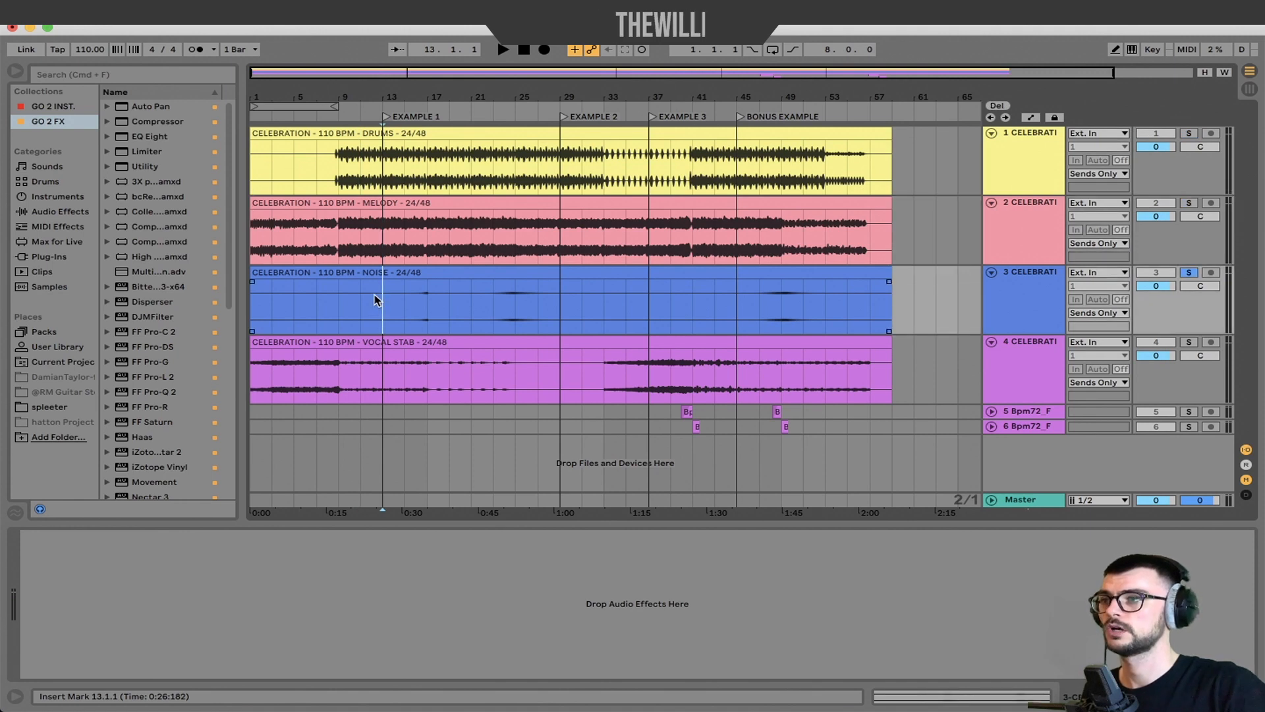
click(368, 383)
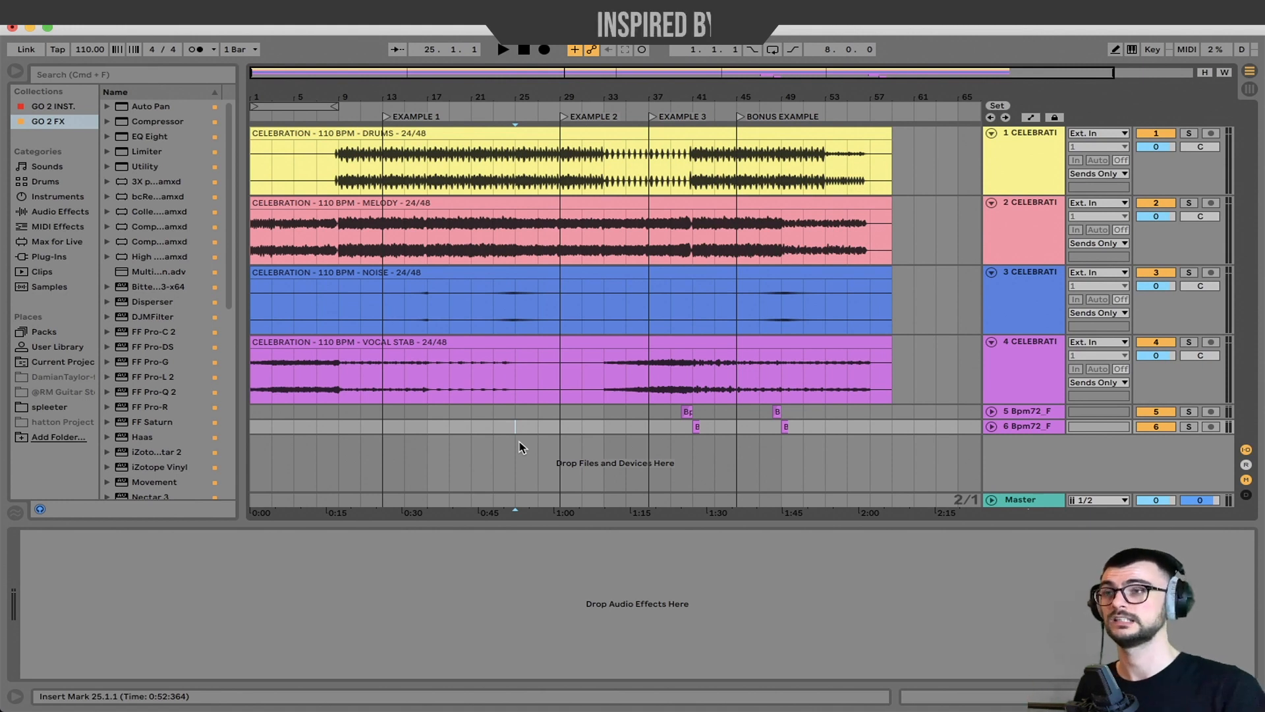
- Insert a new audio track below the 6 Bpm72 track
right_click(1017, 443)
click(1050, 449)
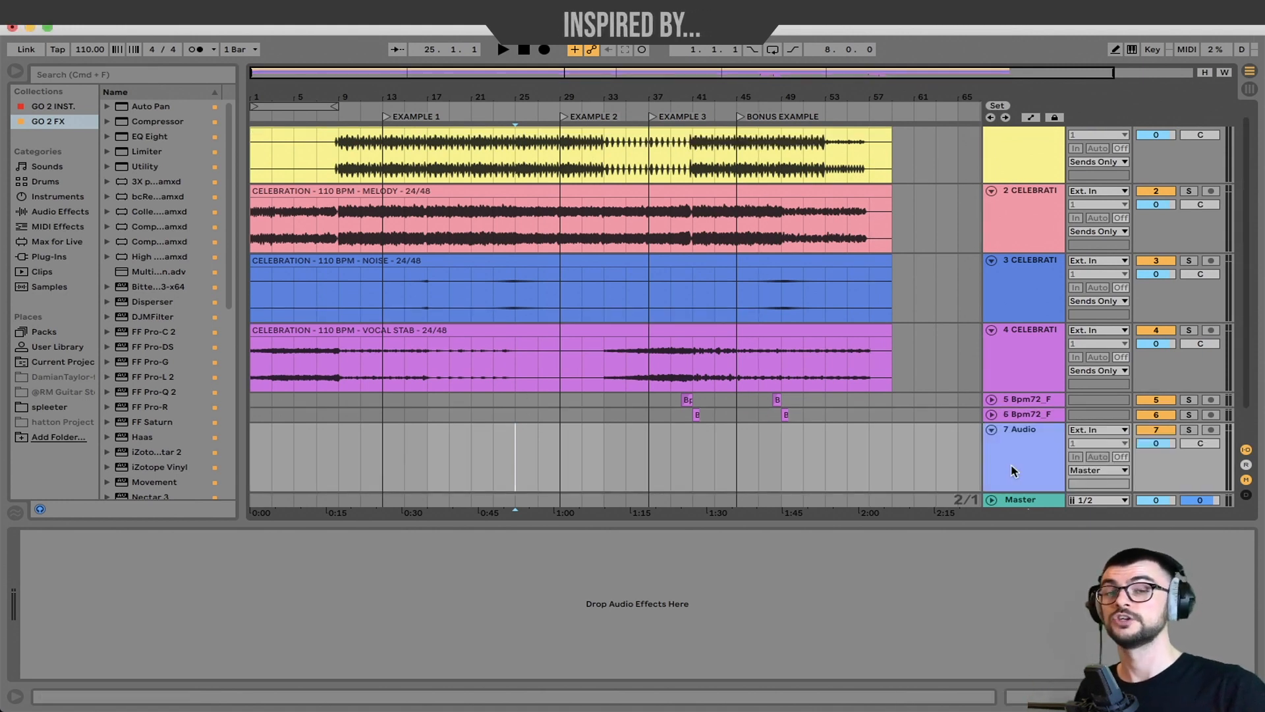
click(1012, 471)
- Route the outputs of the drums, melody, noise and vocal stab tracks to the 7-Audio track
click(1122, 144)
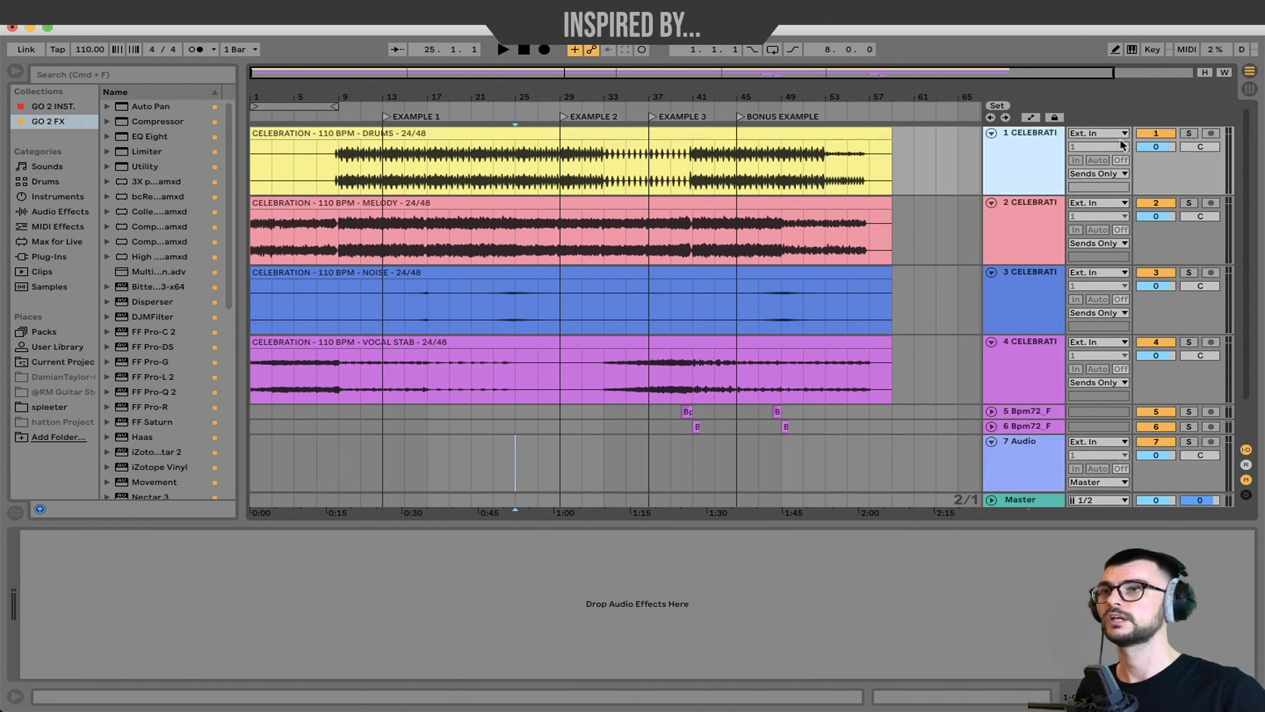
key(w)
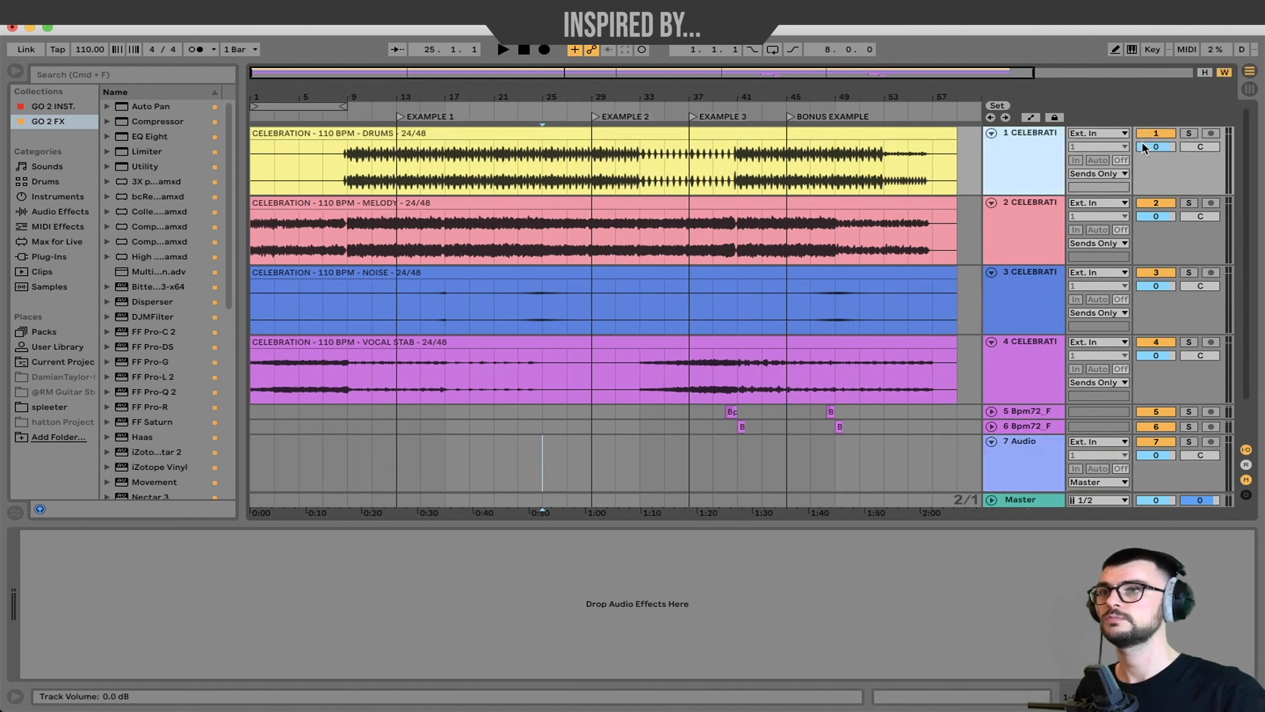
click(1123, 175)
click(1104, 284)
click(1043, 230)
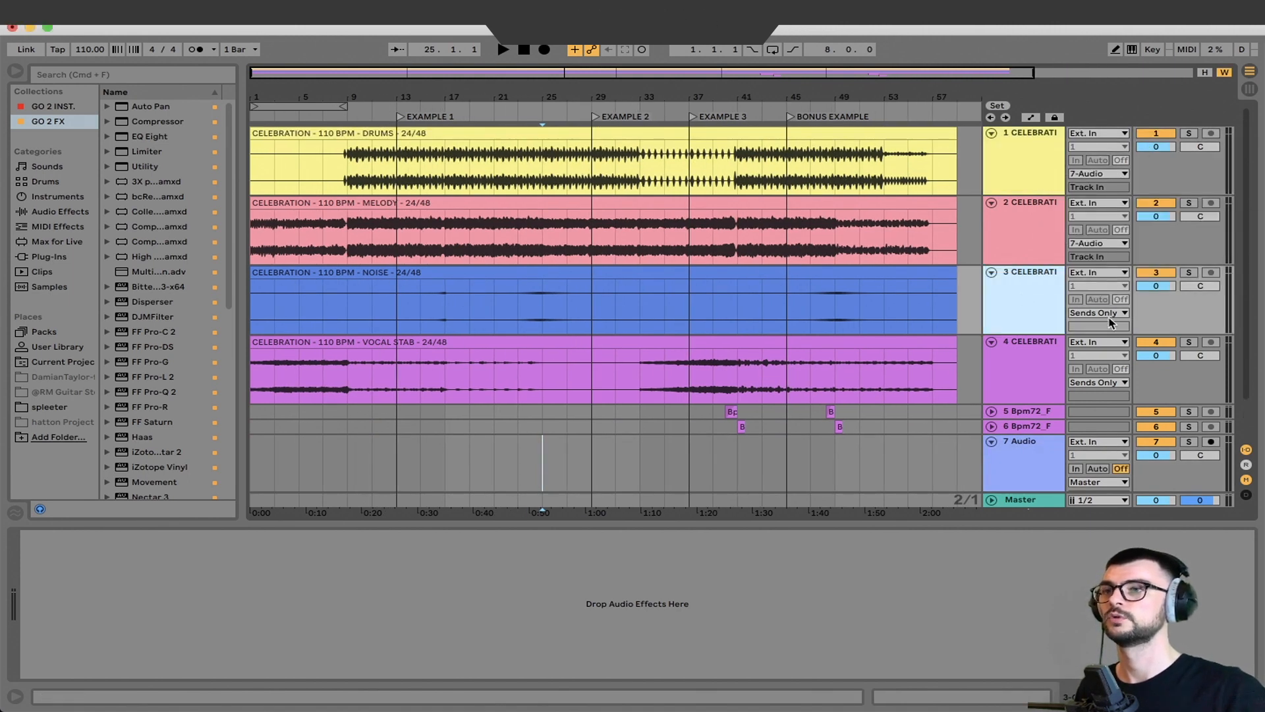
click(1108, 316)
click(1087, 436)
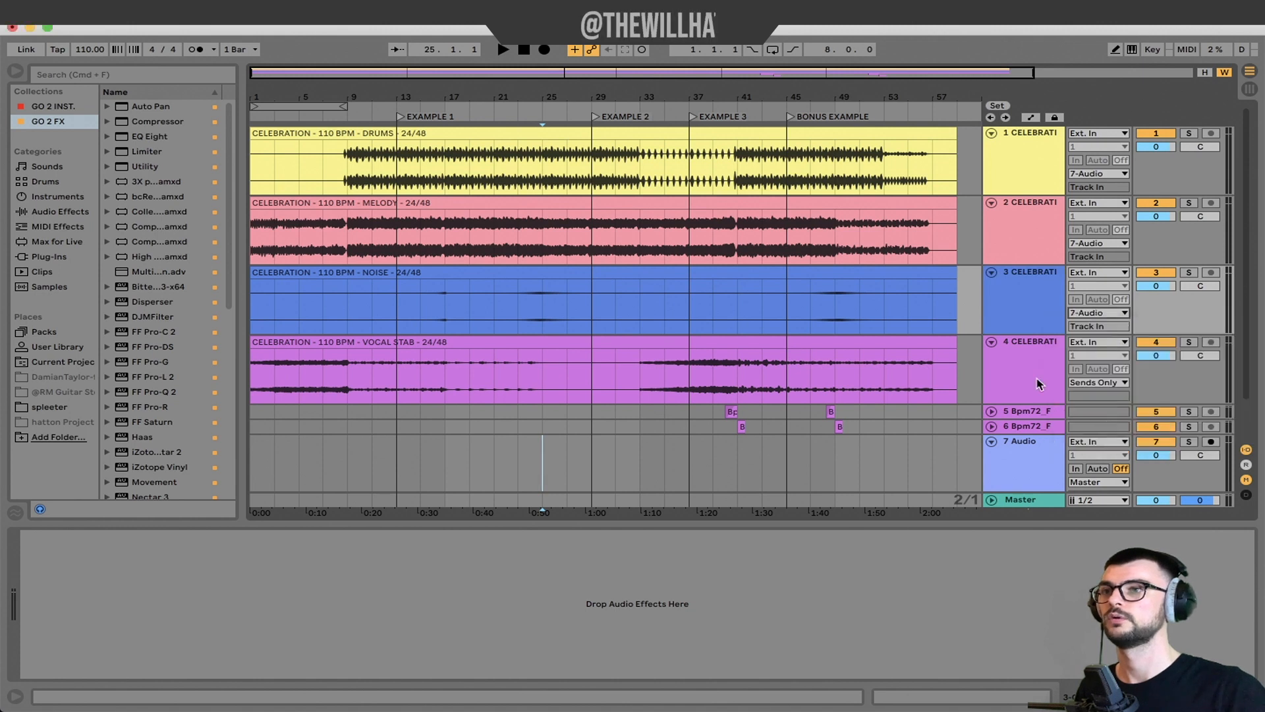
click(1037, 384)
- Rename the 7 Audio track as Audio FX Bus
right_click(1029, 451)
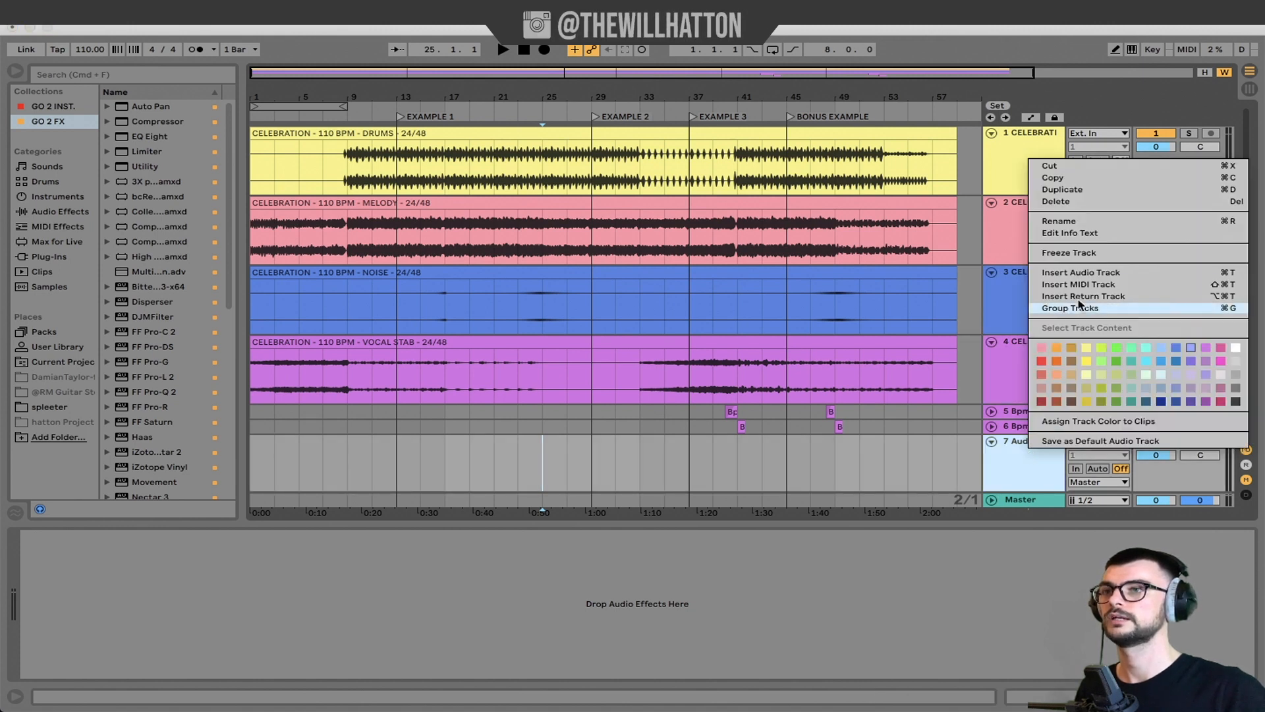
click(1058, 221)
text(Audio FX Bus)
key(Return)
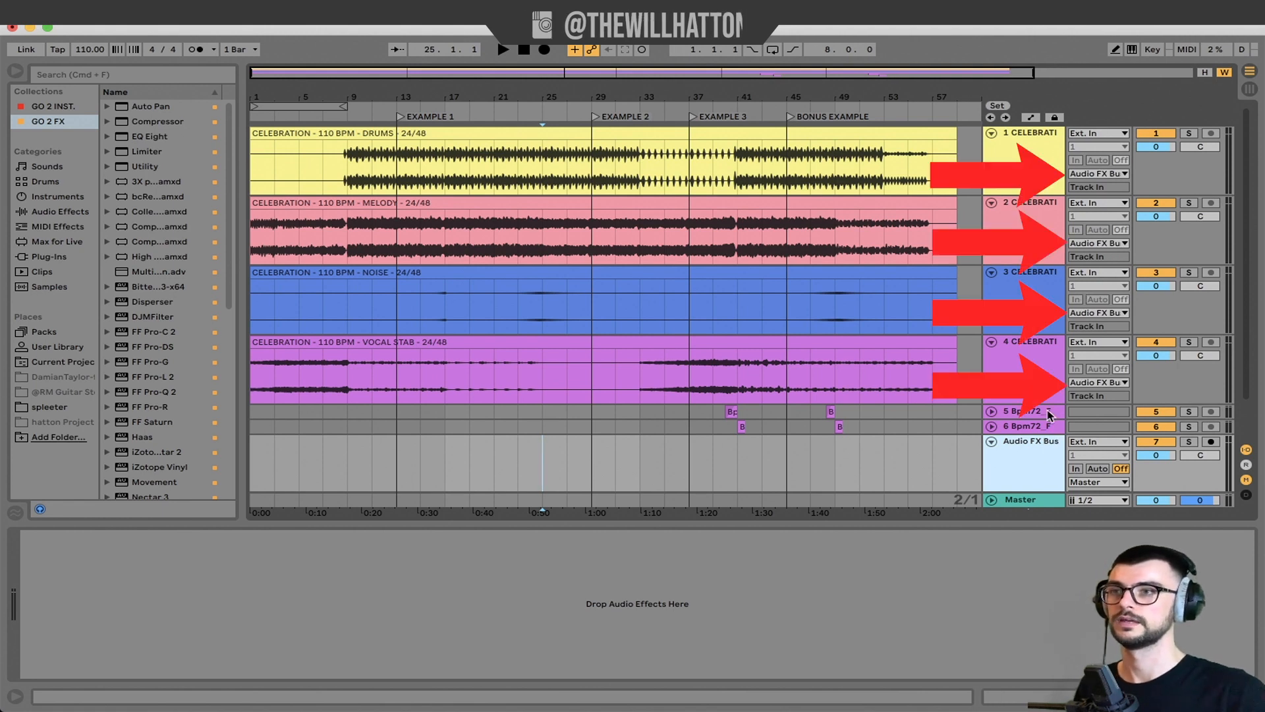
- Set the Audio FX Bus track's monitoring to In and solo the track
click(1189, 441)
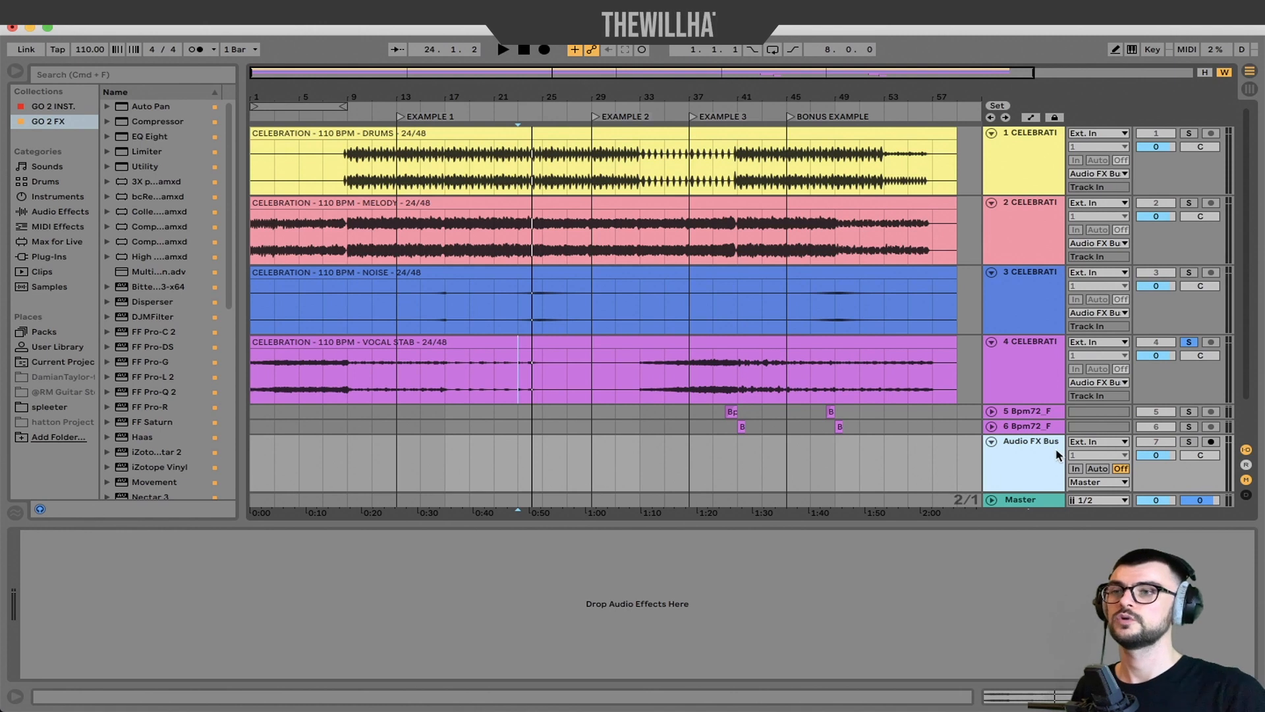
click(1096, 443)
click(1015, 451)
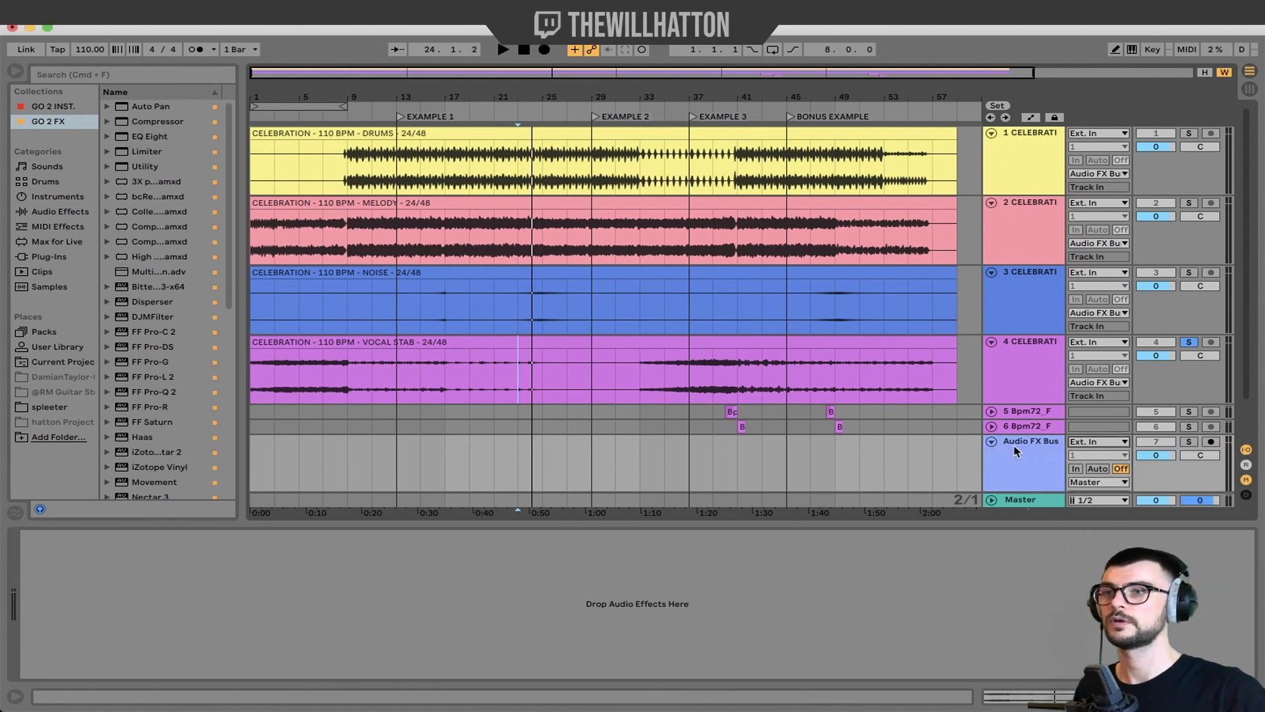
click(1075, 468)
- Play the arrangement from bar 23 to check that the stems reach the Audio FX Bus
click(518, 448)
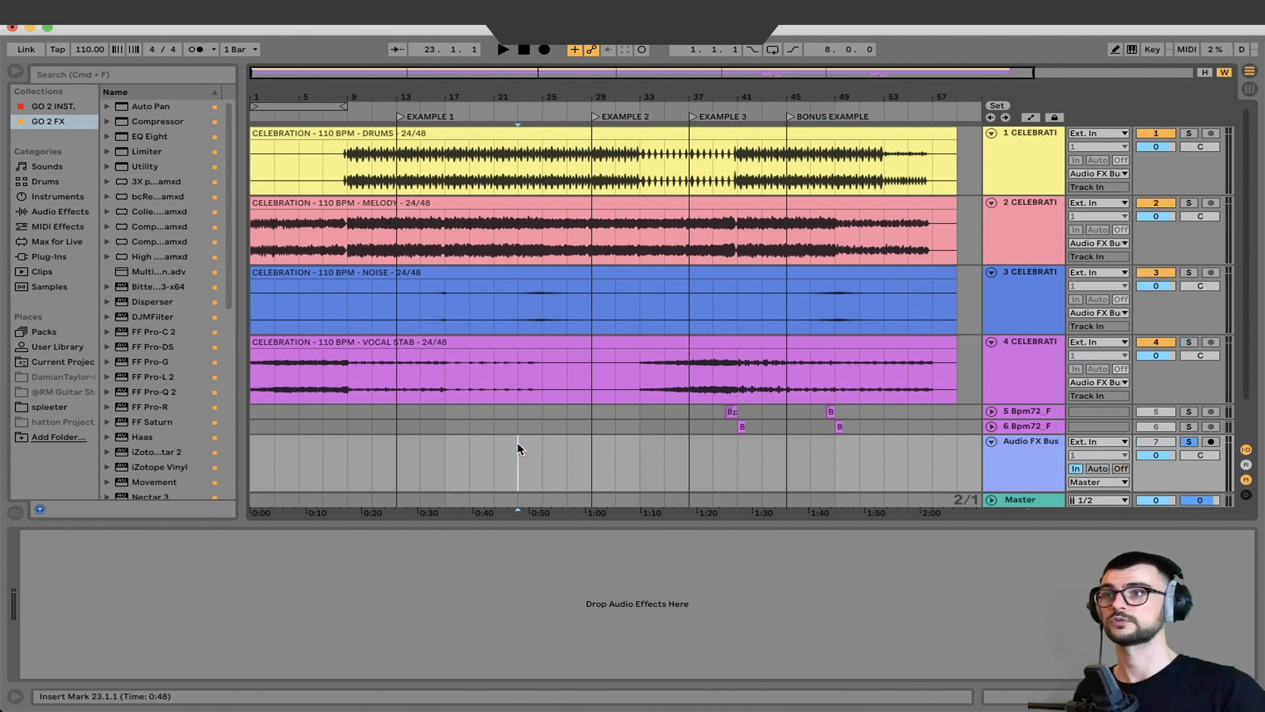
key(space)
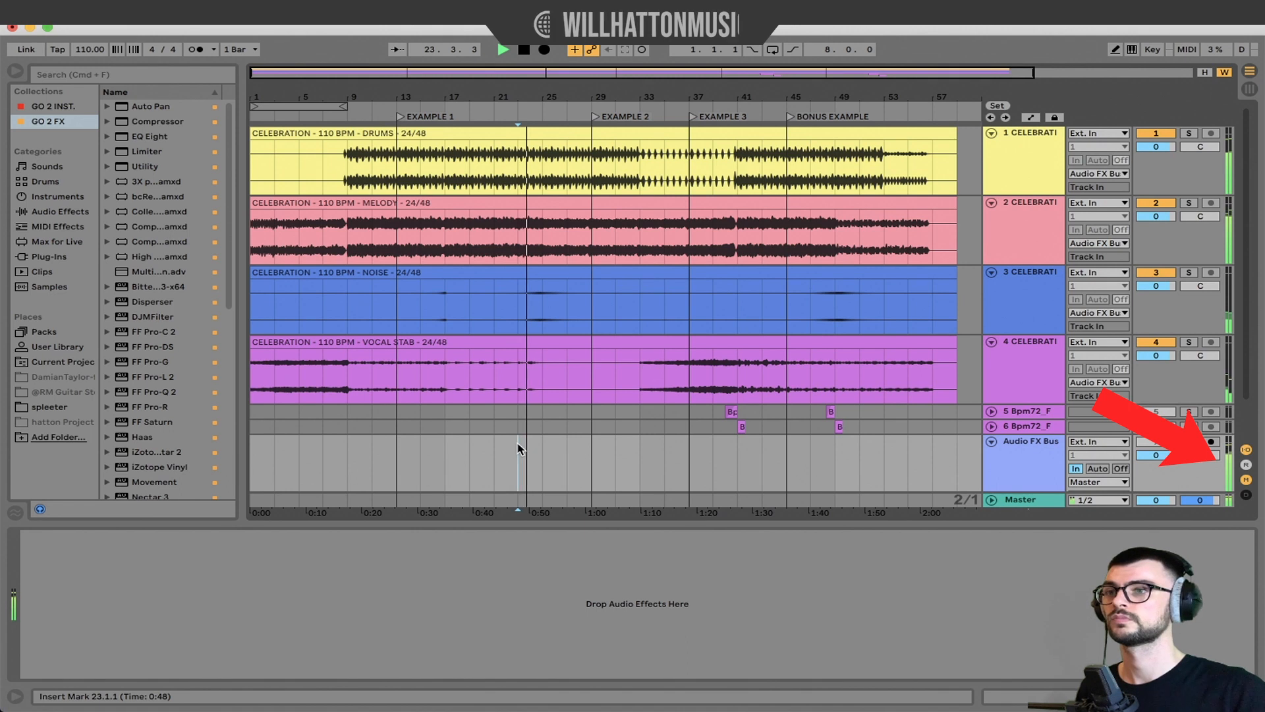
key(space)
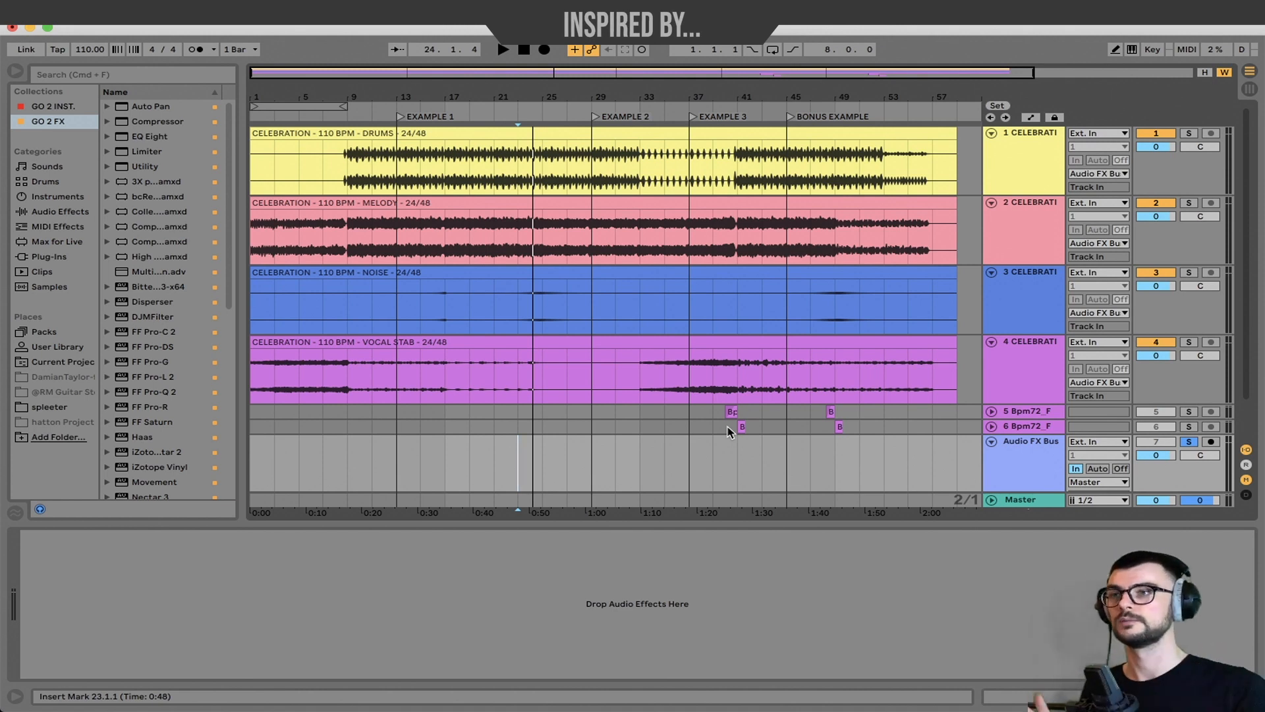
- Search the browser for "rc 20" and load the RC-20 Retro Color effect on the Audio FX Bus track
drag(759, 432, 736, 413)
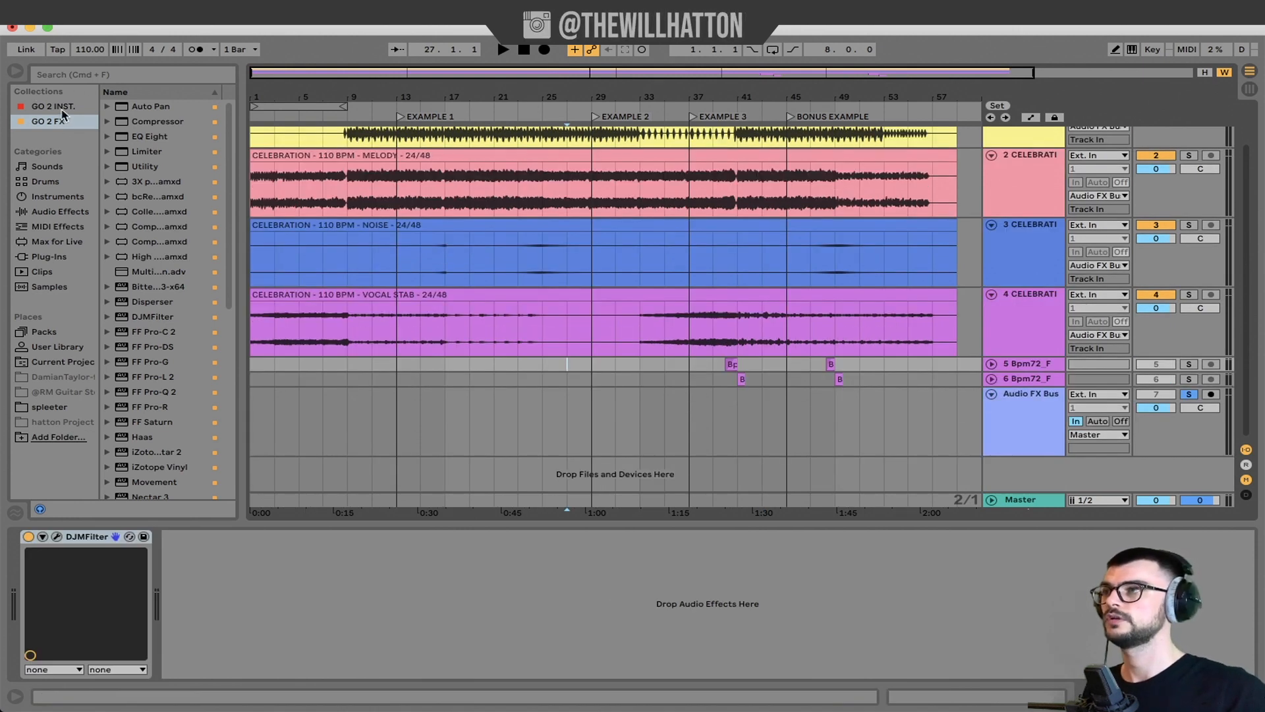
click(64, 108)
click(92, 68)
text(rc 20)
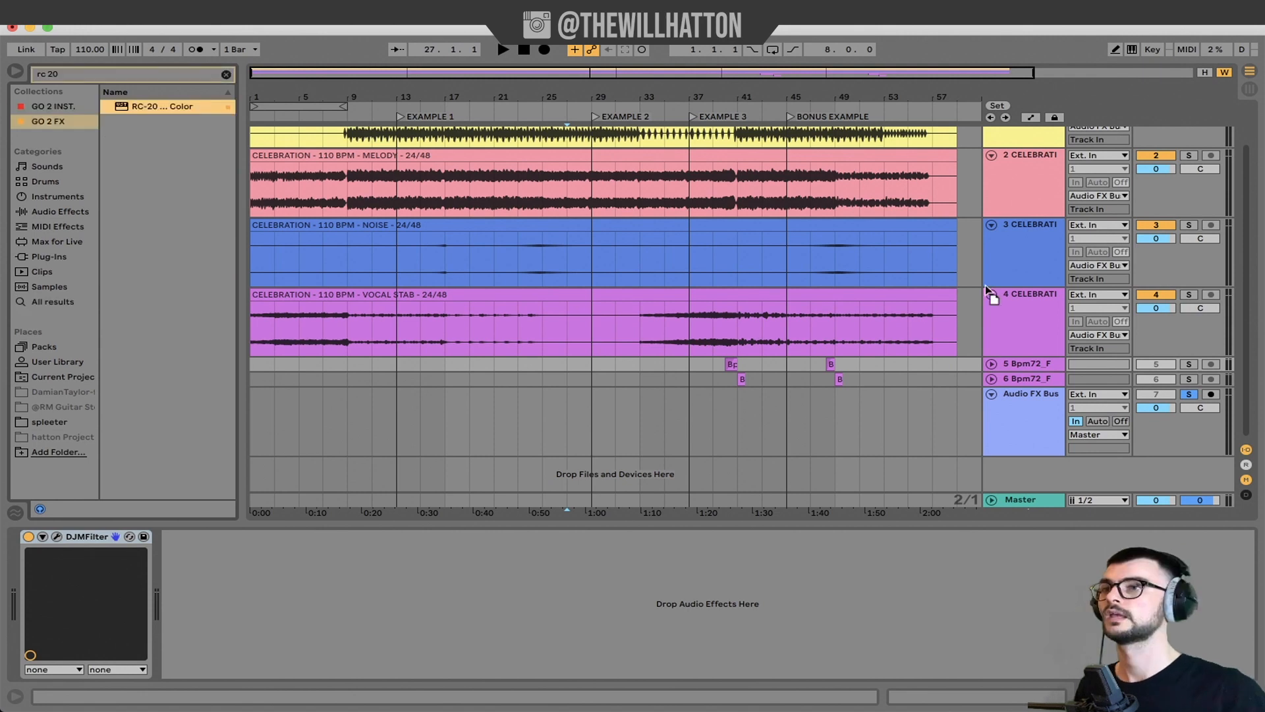
drag(1012, 423, 1011, 425)
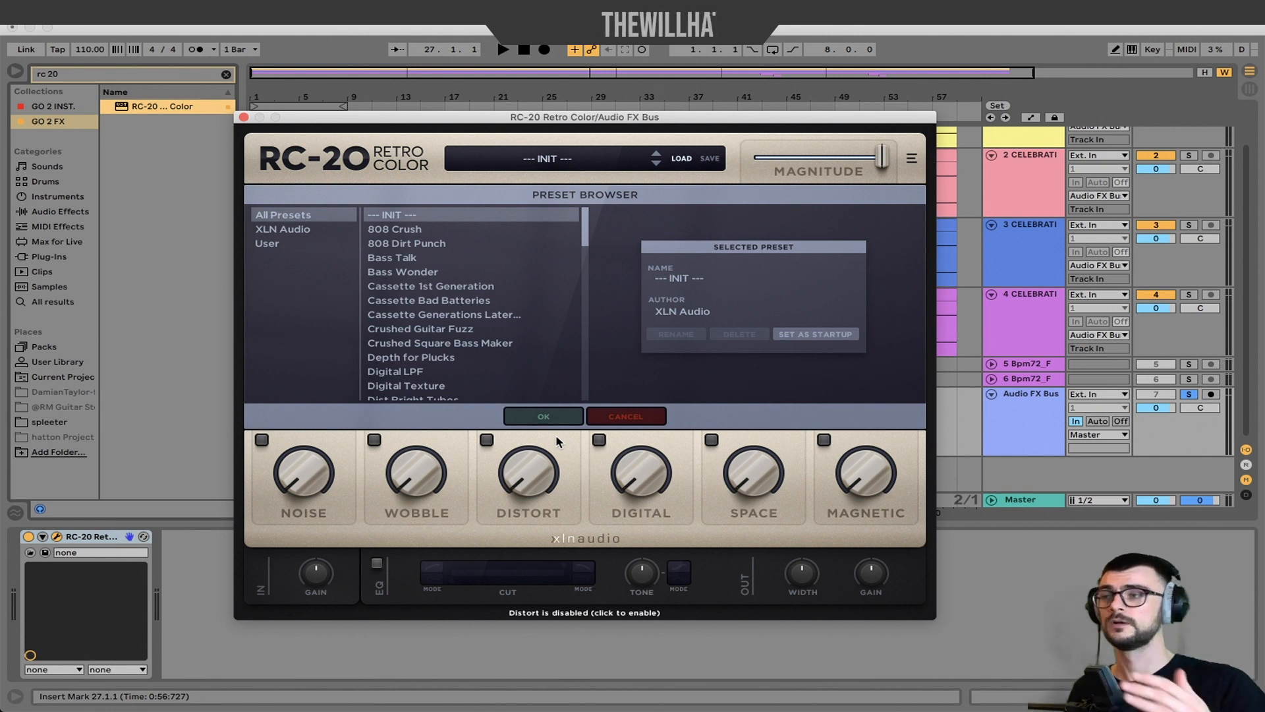
- Enable RC-20's Distort module, accept the INIT preset in the preset browser, and raise the Distort amount to slightly past halfway
drag(534, 454, 540, 395)
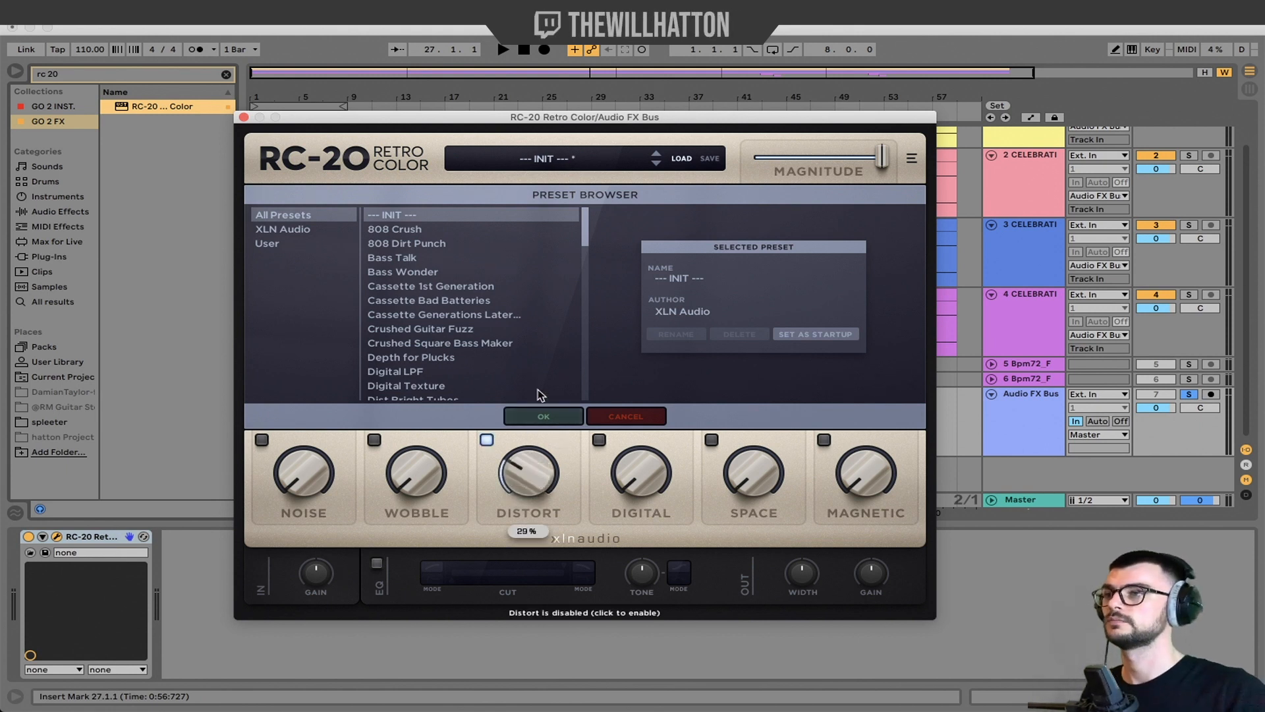
click(544, 416)
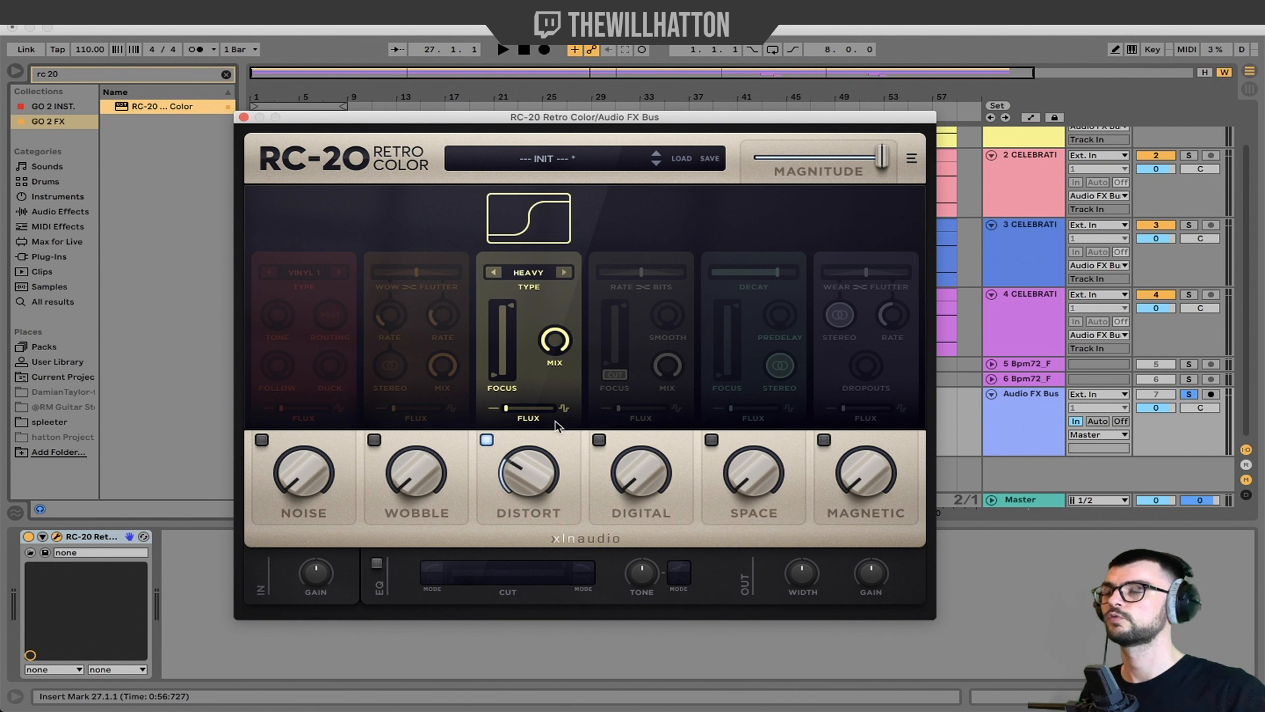
drag(521, 470, 537, 382)
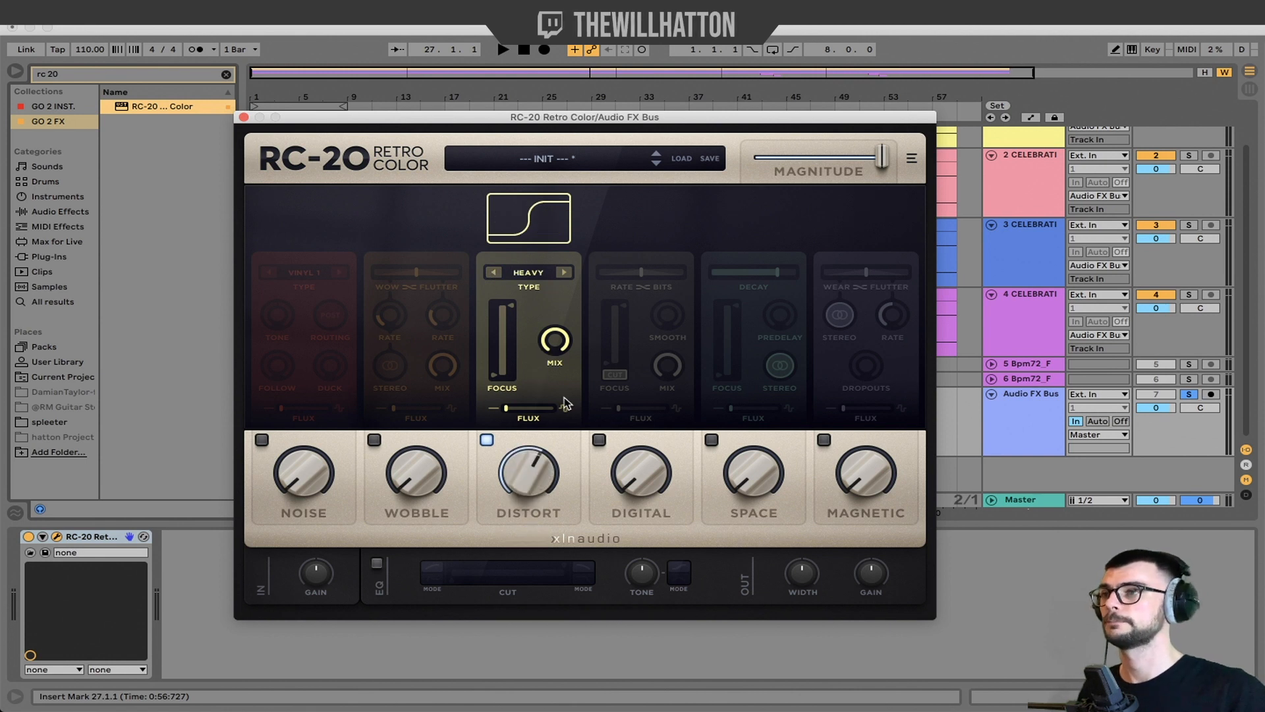
- Set the Noise module's type to VHS Machine and its amount to 40 %
click(316, 273)
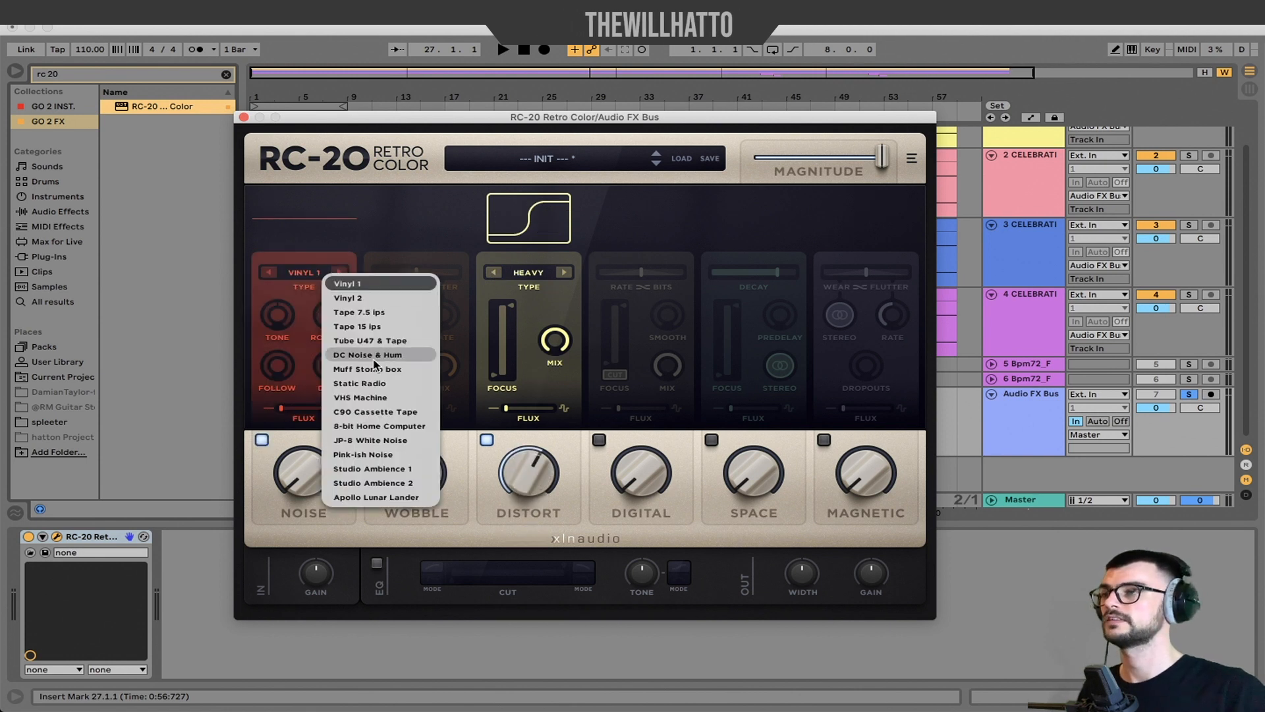
click(410, 395)
drag(305, 473, 324, 369)
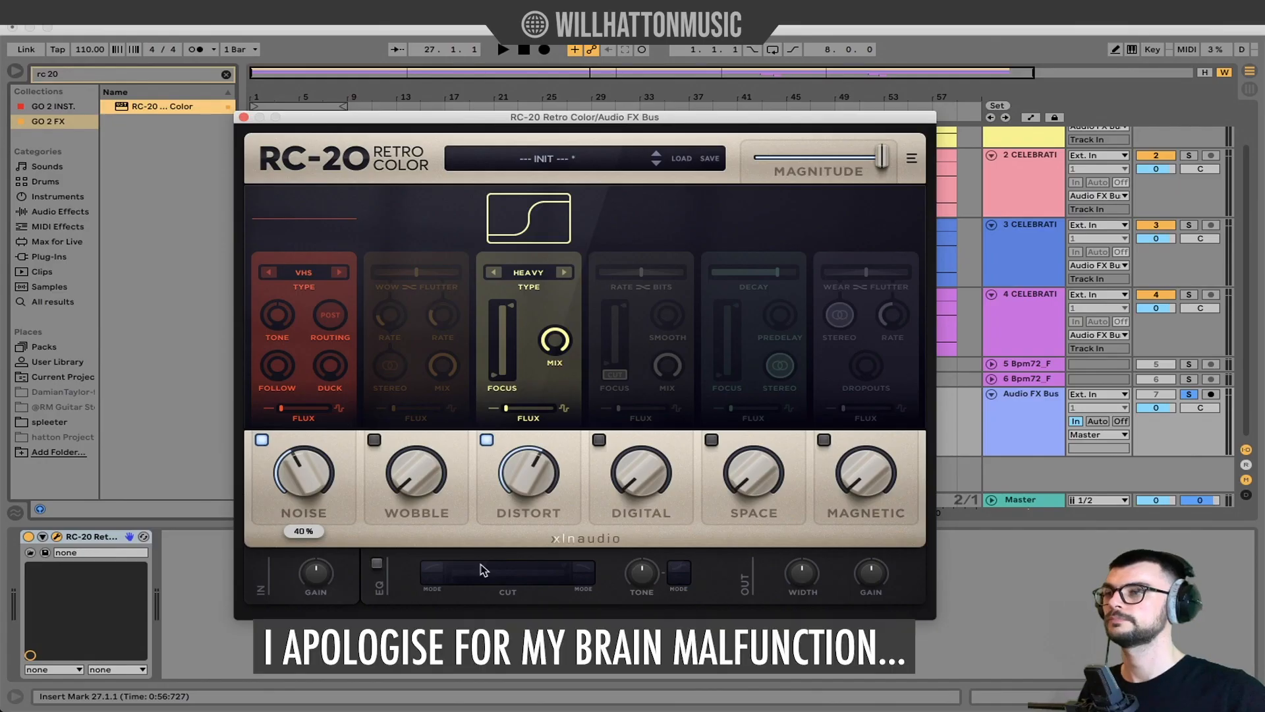
- Enable RC-20's EQ with a raised low cut, widen the output, and lower the output gain to -1.7 dB
click(455, 579)
drag(482, 581, 504, 582)
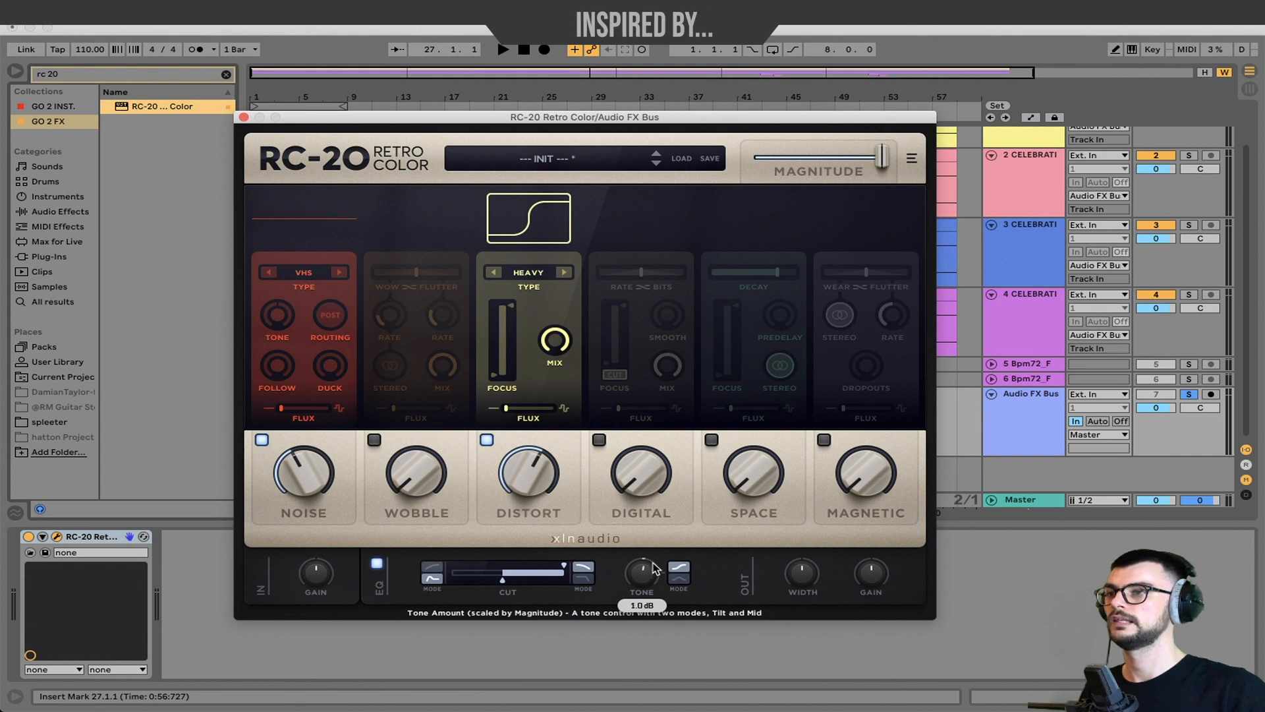
drag(802, 571, 811, 524)
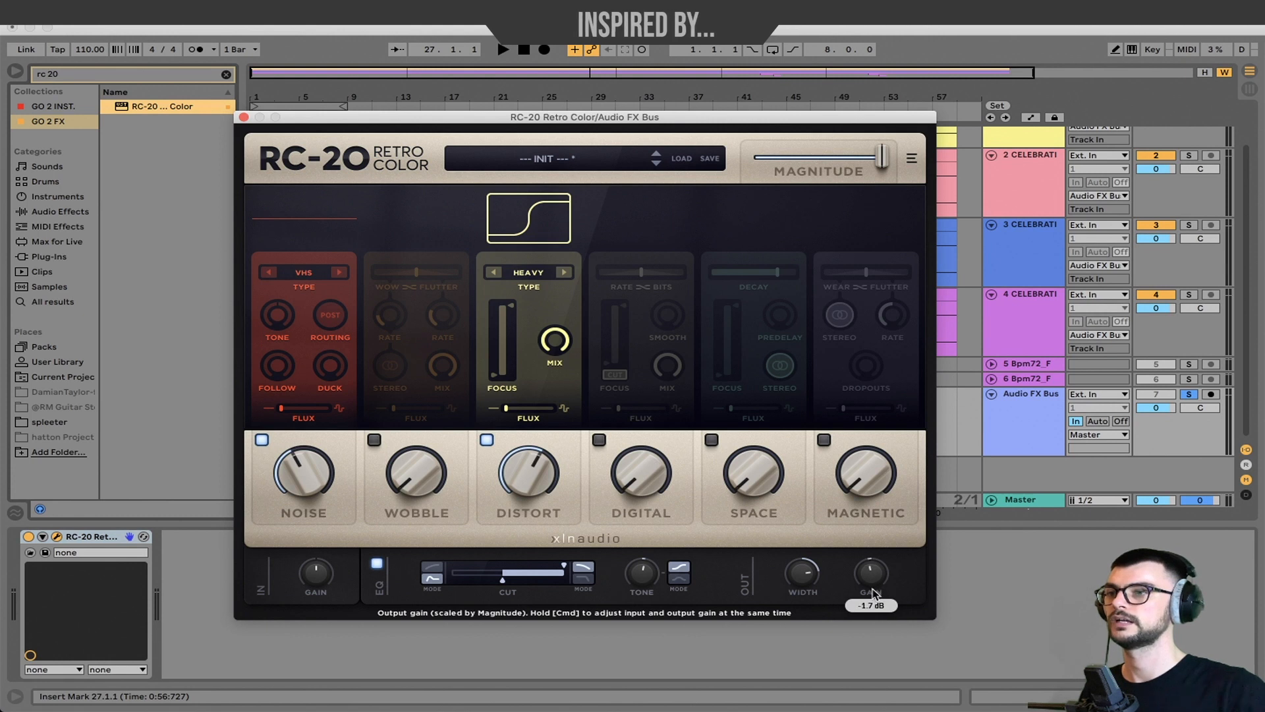
- Sweep RC-20's overall Magnitude, leave it at 0 %, and close the plug-in window
drag(881, 157, 756, 156)
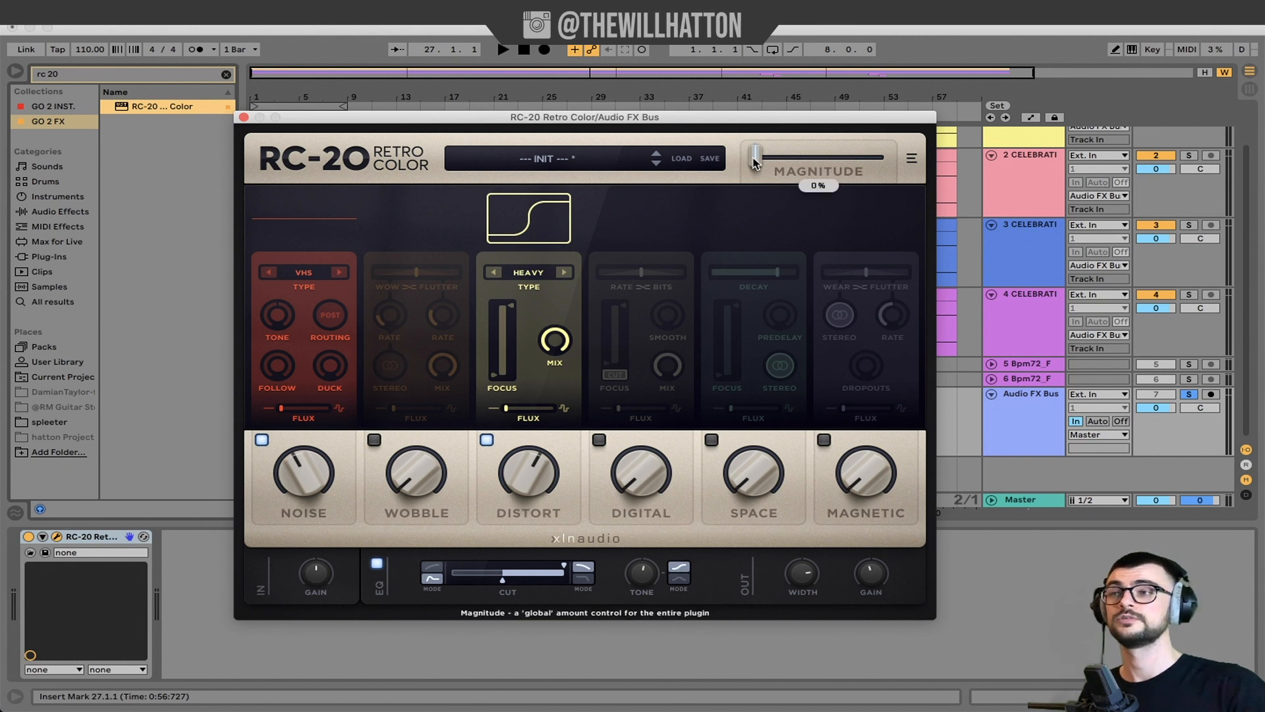
drag(756, 162, 1036, 169)
click(244, 117)
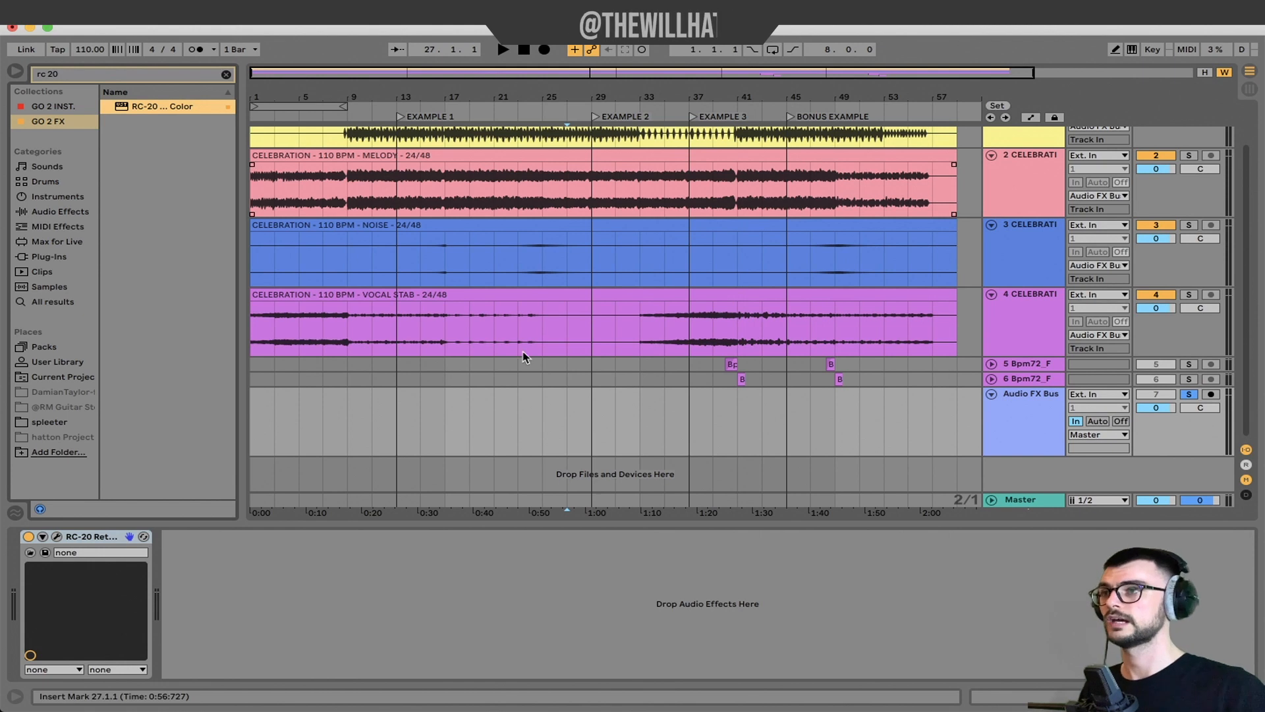
- Show the automation lanes and choose RC-20's Magnitude as the automated parameter on the Audio FX Bus
key(a)
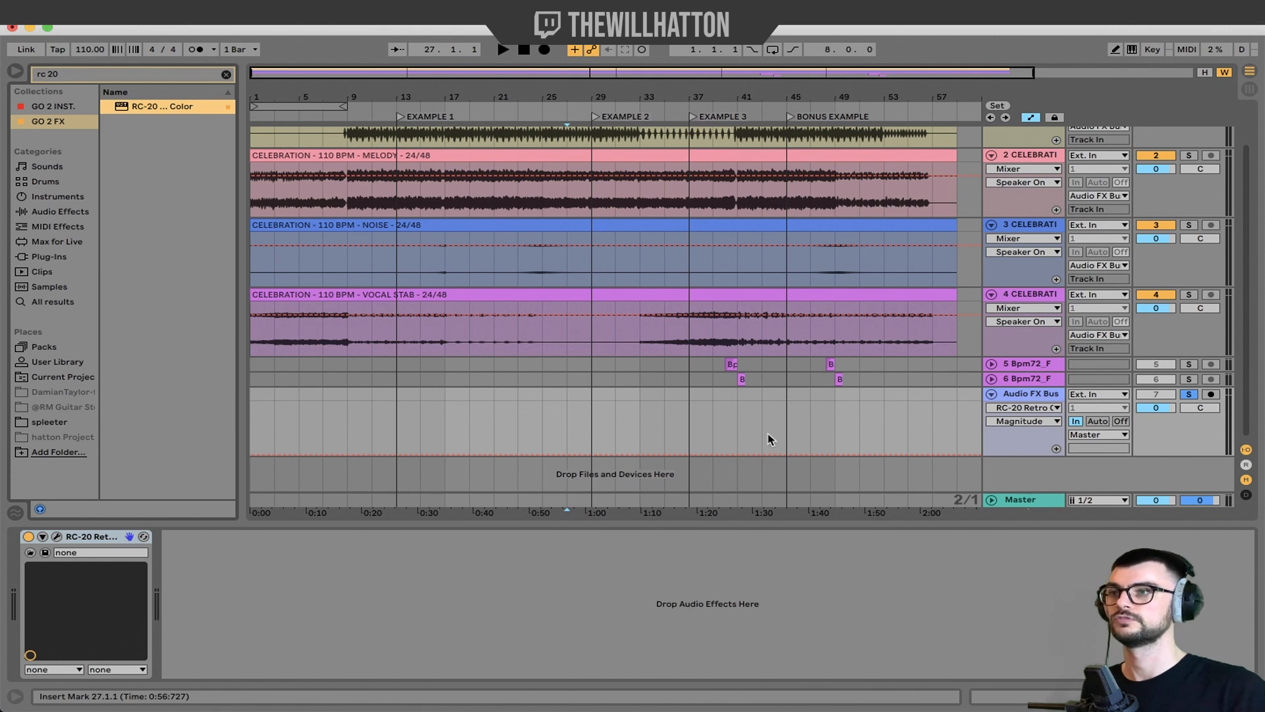
click(1025, 421)
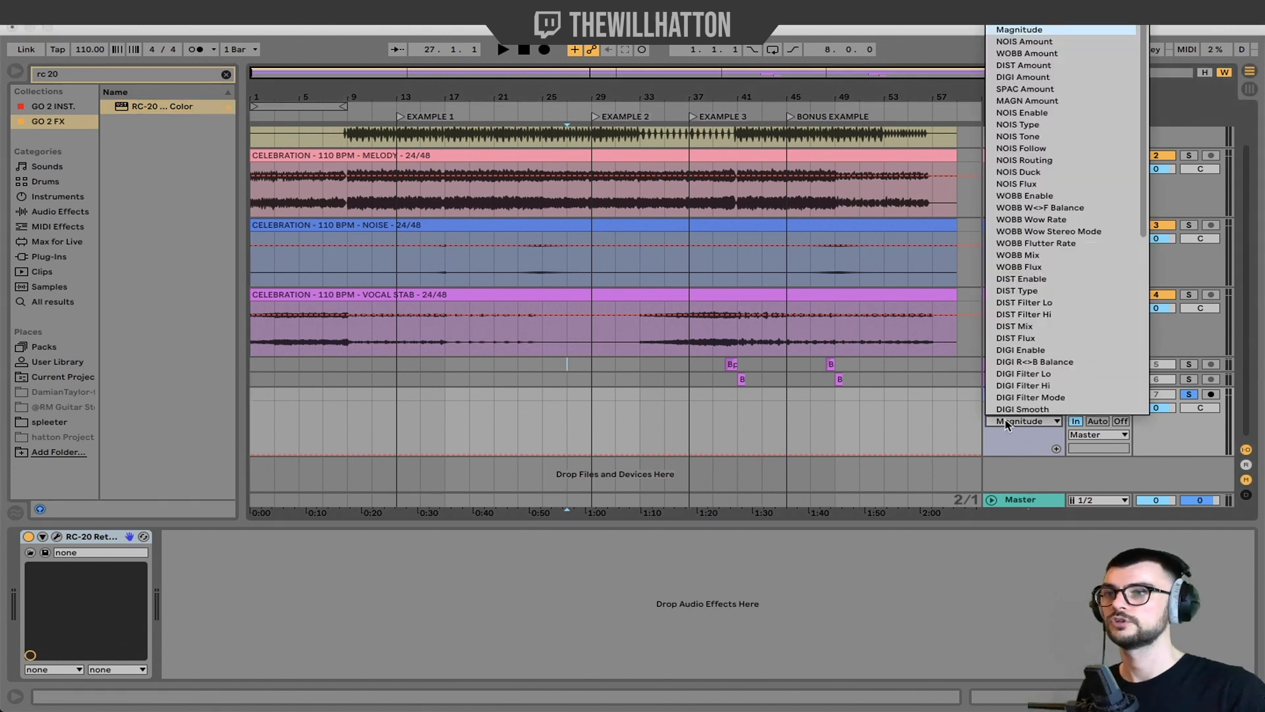
click(1042, 33)
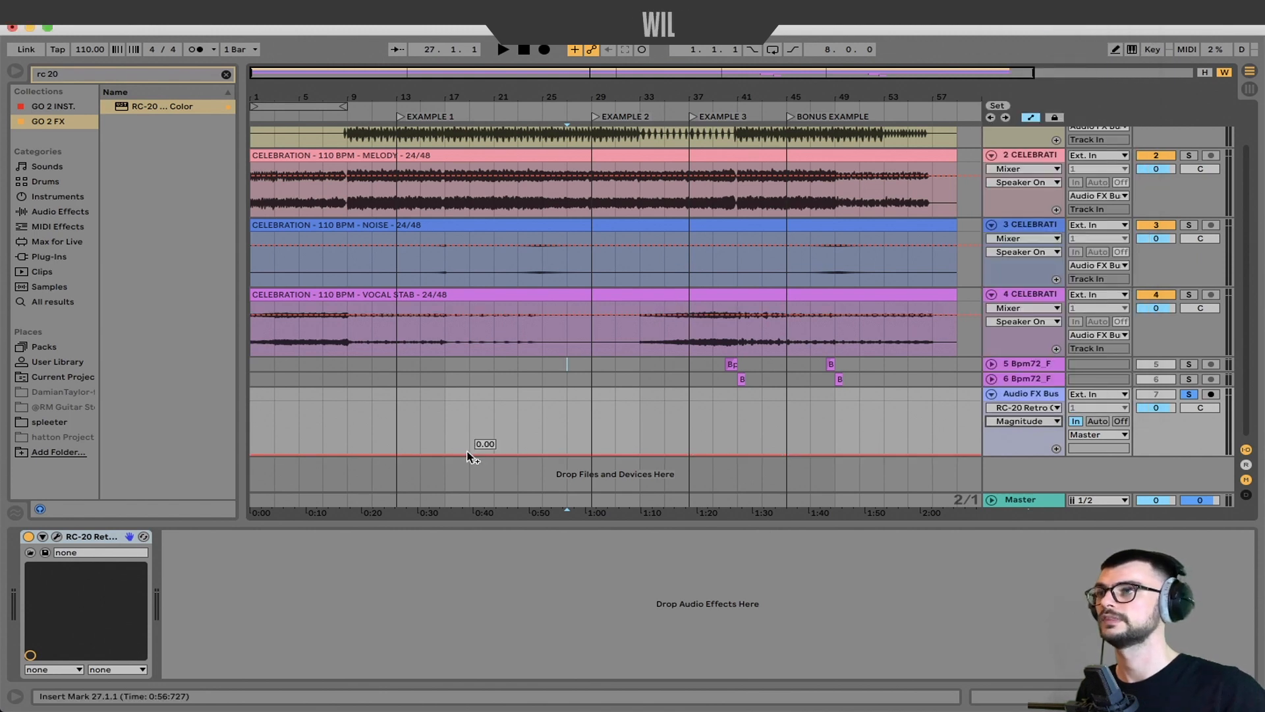
- Draw a Magnitude ramp from 0 at bar 13 to near full at bar 17, drop it straight back to 0, and curve the rise
click(397, 455)
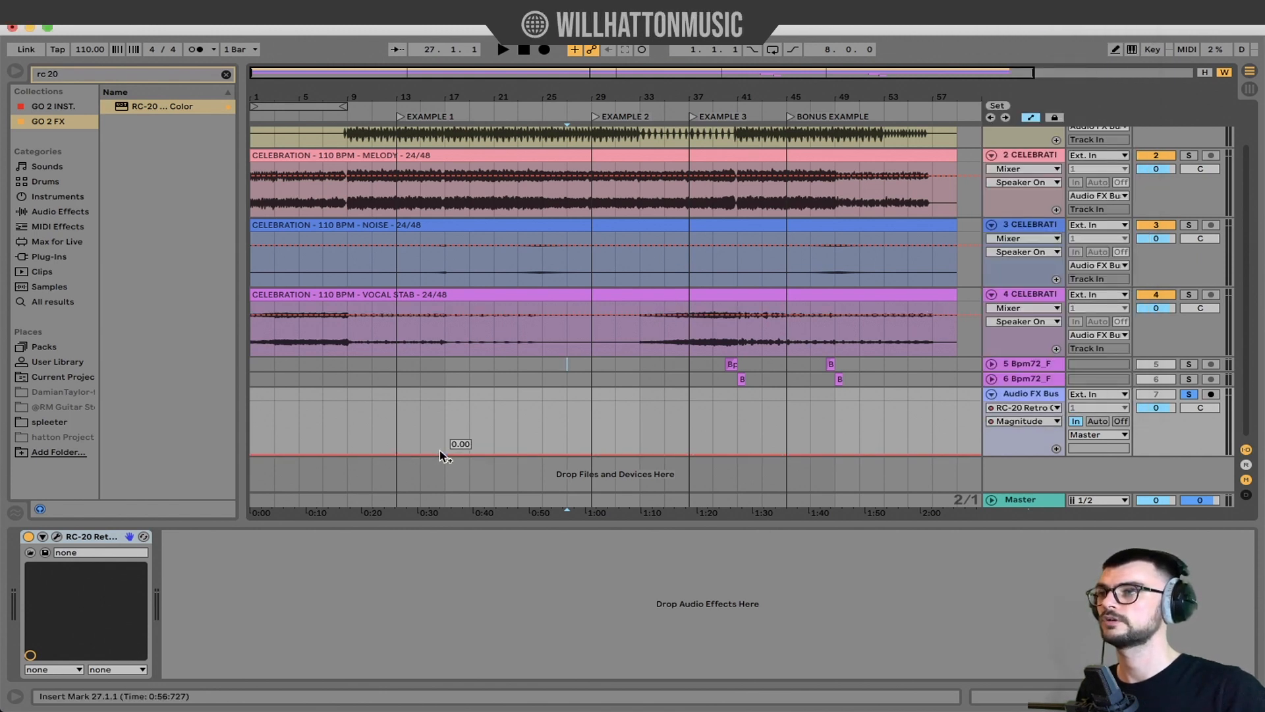
mouse_move(445, 456)
mouse_down()
mouse_move(445, 402)
mouse_move(458, 443)
mouse_move(445, 455)
mouse_up()
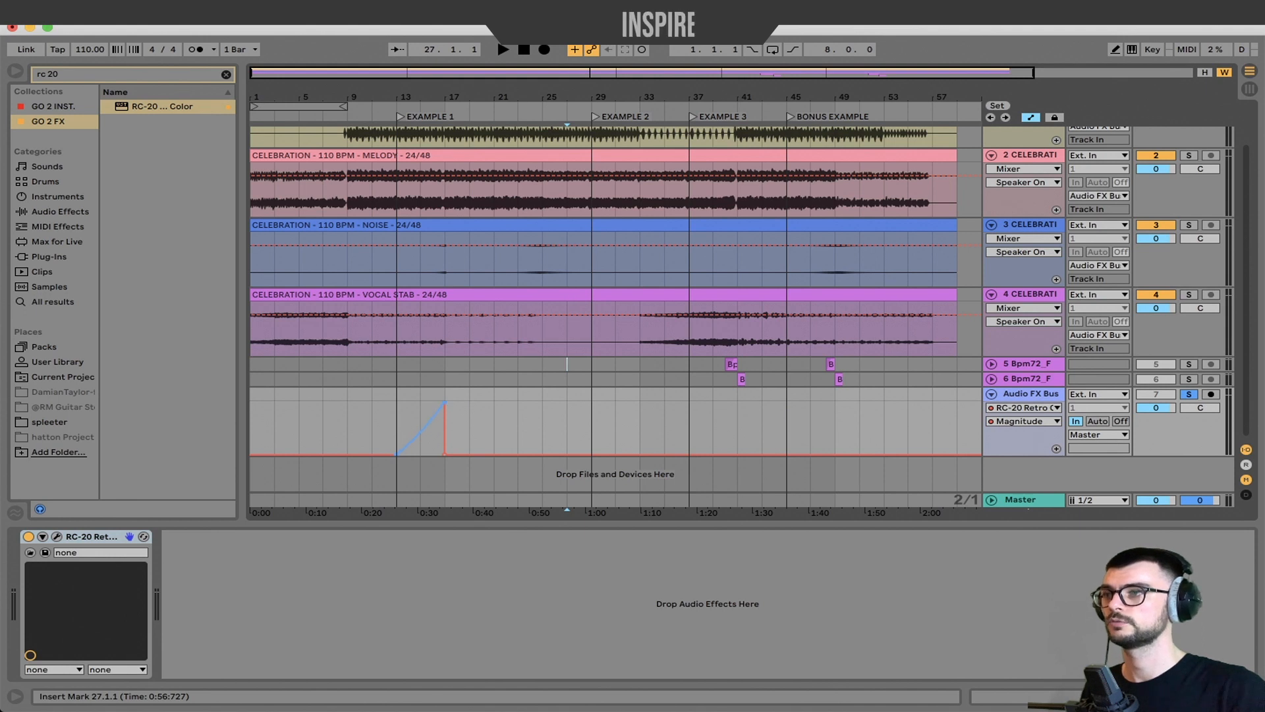
drag(423, 431, 423, 442)
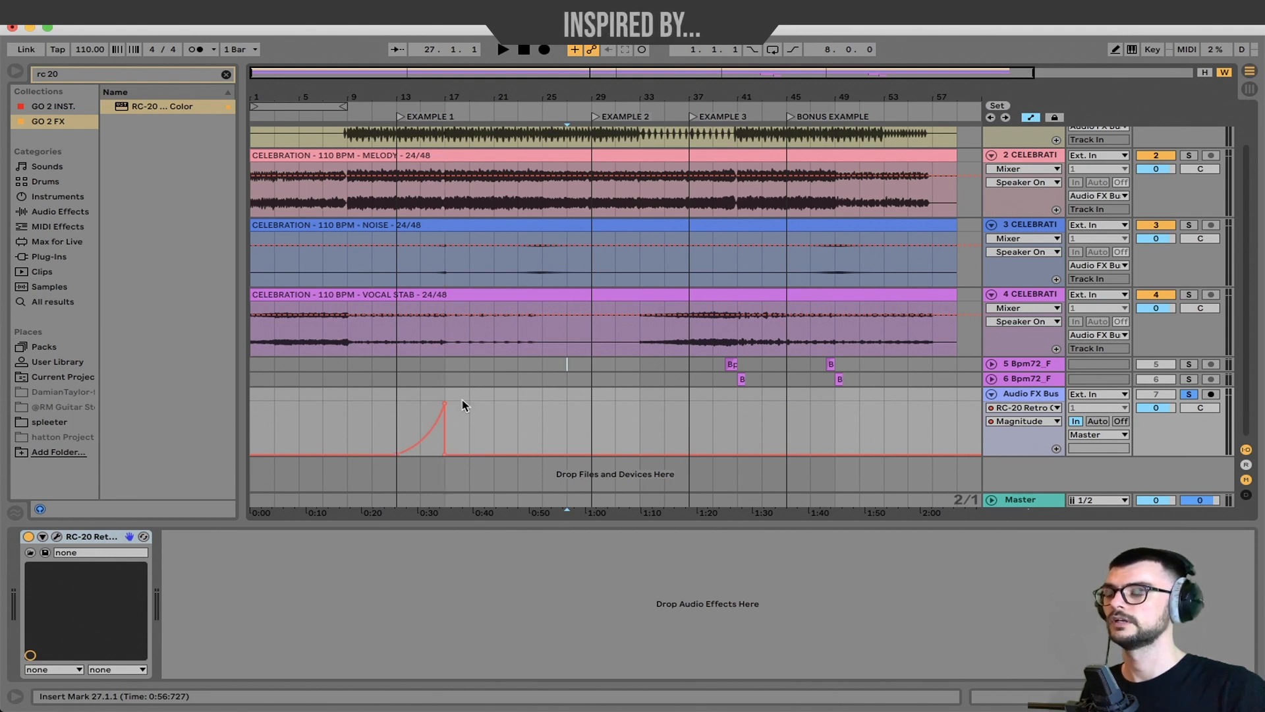
- Play the arrangement from bar 13 through bar 17 while watching RC-20's Magnitude move, and stop playback with the plug-in window closed
key(space)
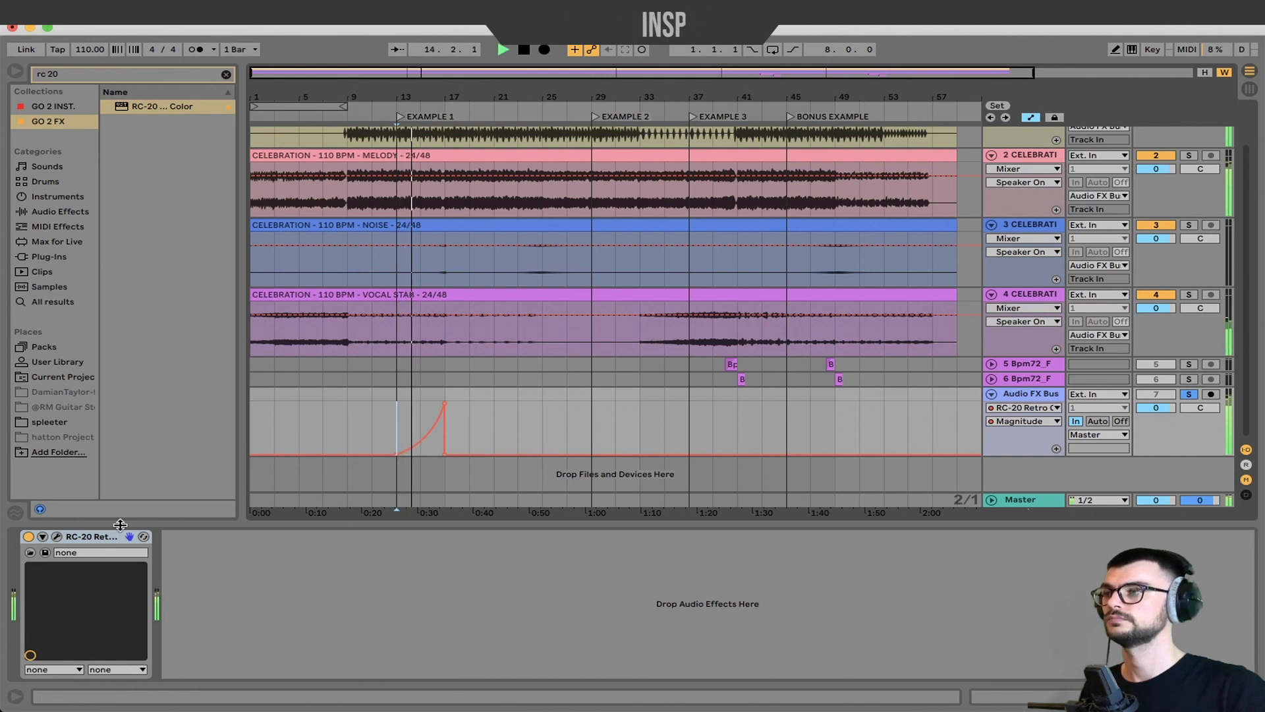
click(57, 536)
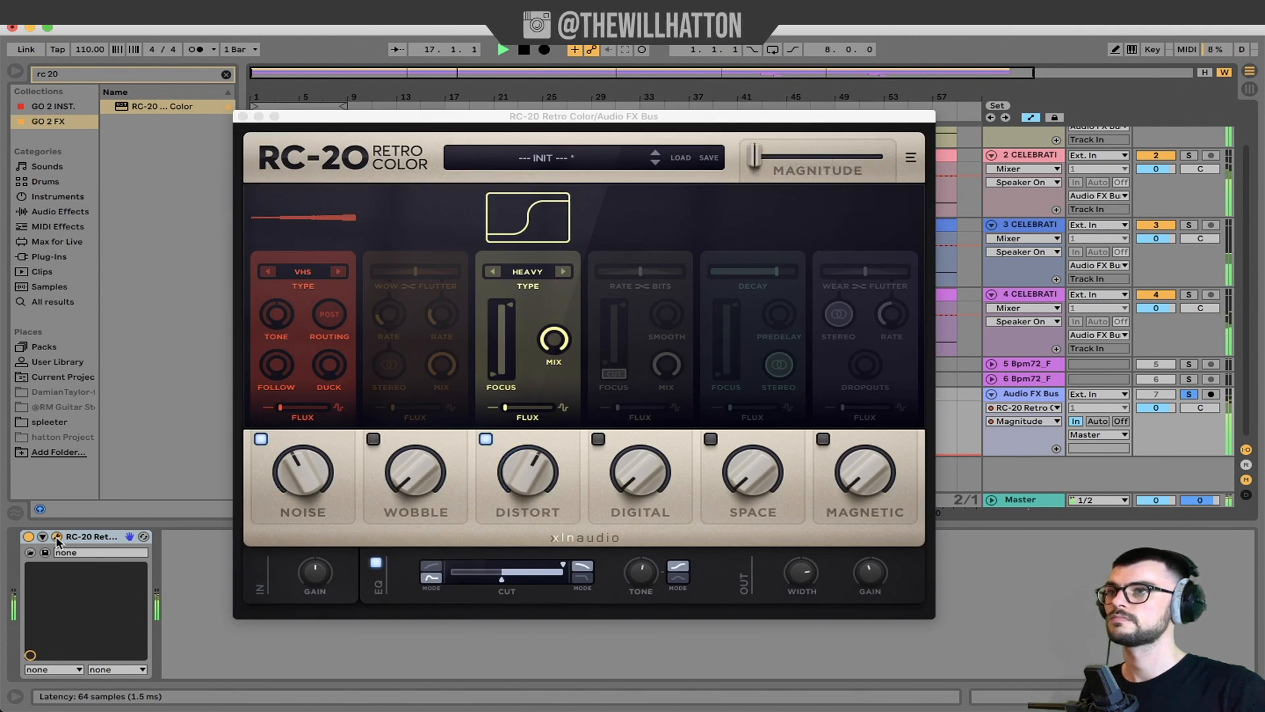
click(243, 117)
key(space)
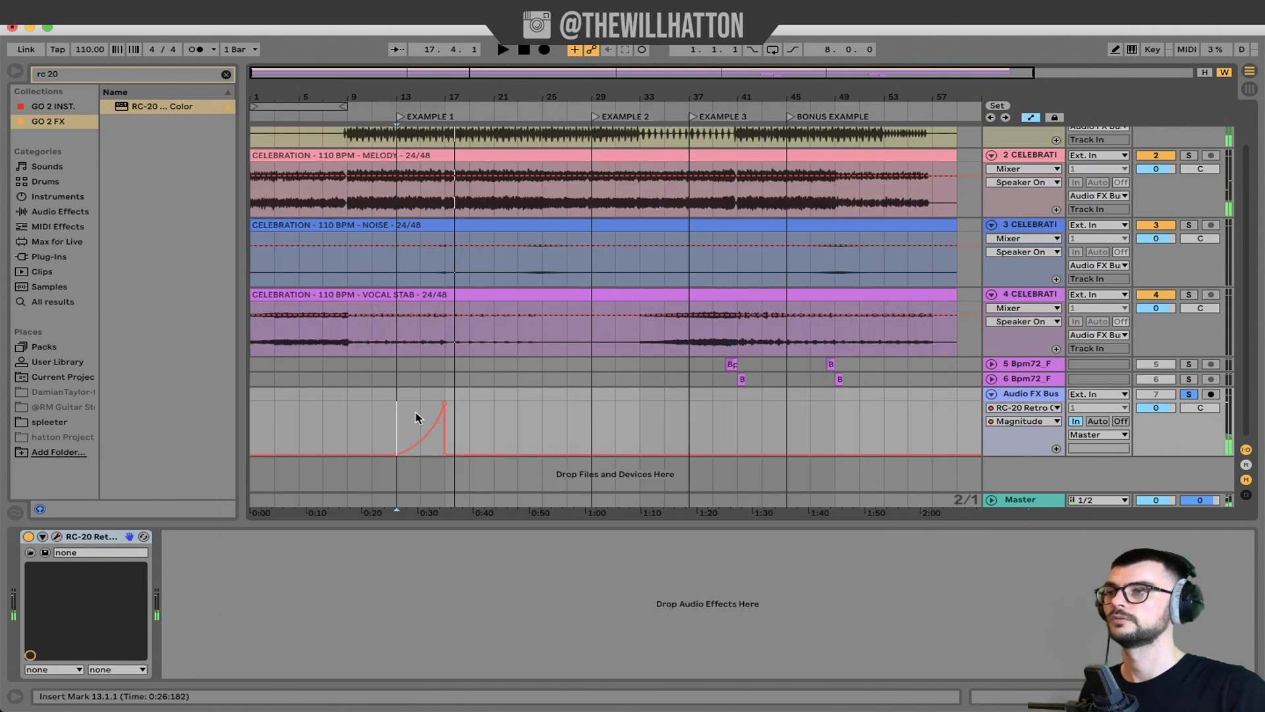
- Start the Magnitude ramp at bar 16 and slope its drop by moving the peak slightly before bar 17 and the zero point slightly after
click(488, 426)
scroll(488, 425, up, 5)
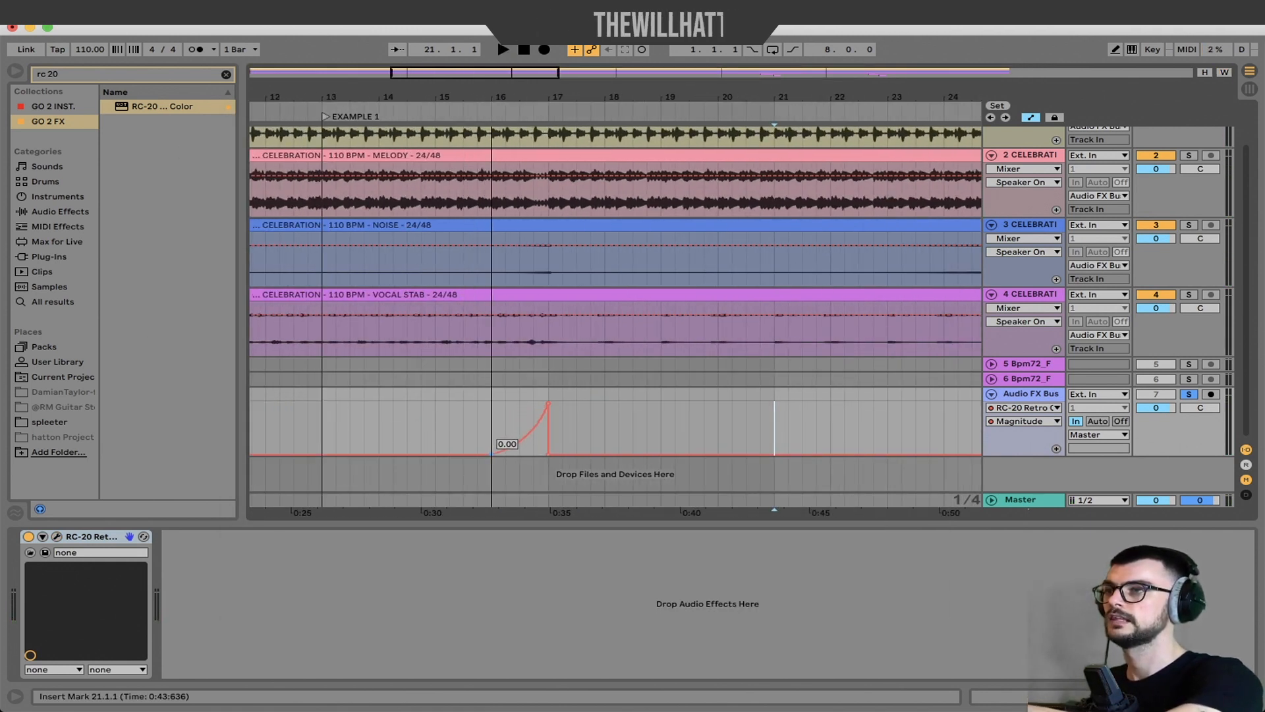
scroll(547, 441, up, 5)
scroll(546, 441, up, 3)
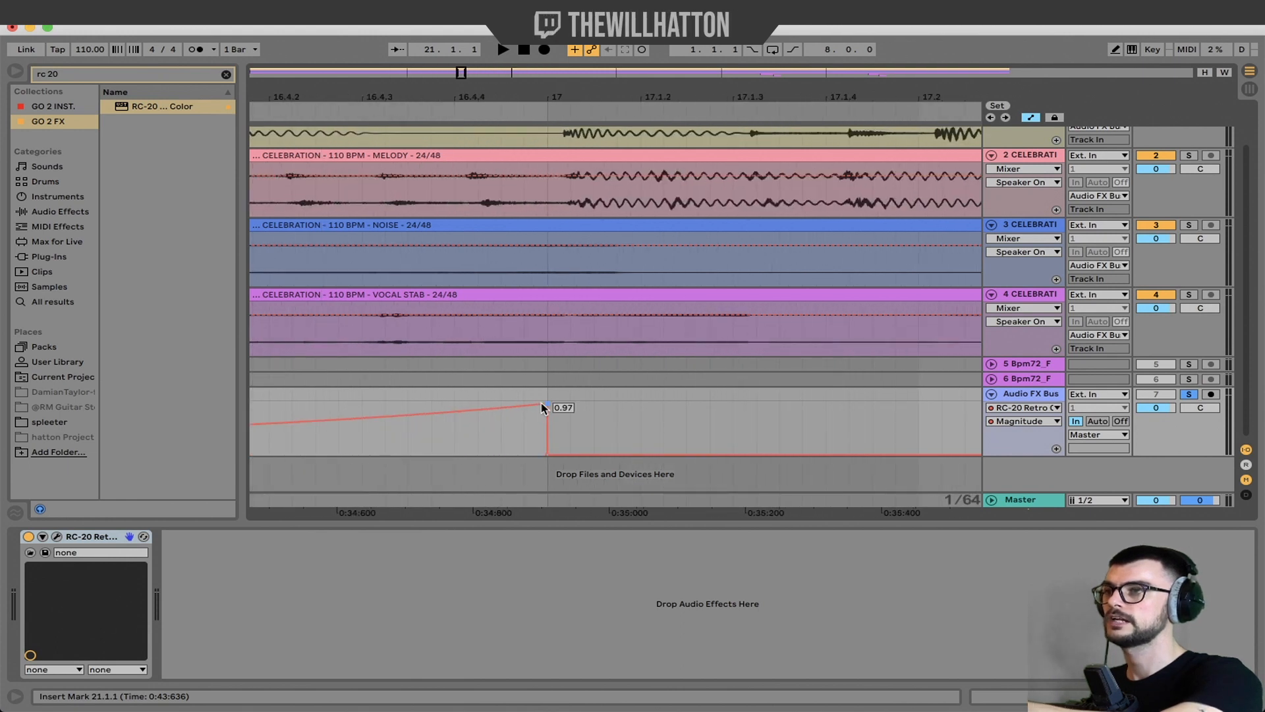
drag(546, 404, 523, 403)
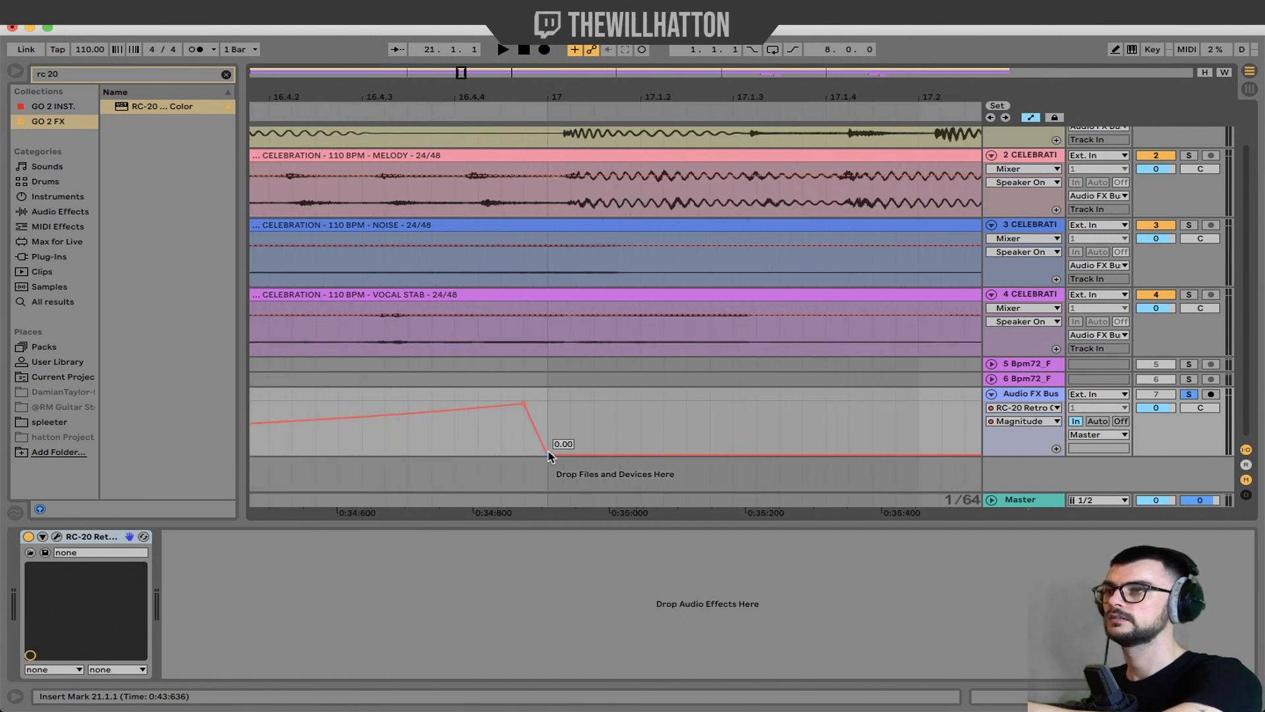
drag(550, 456, 570, 454)
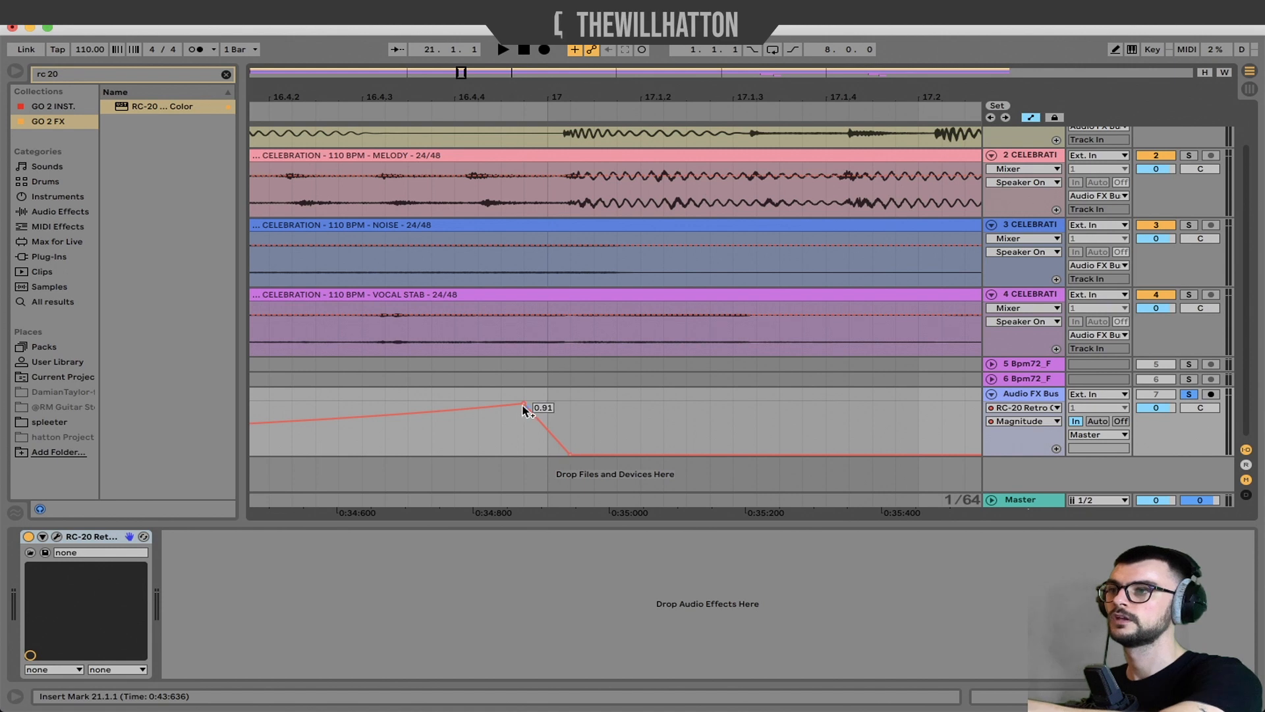
scroll(537, 398, up, 3)
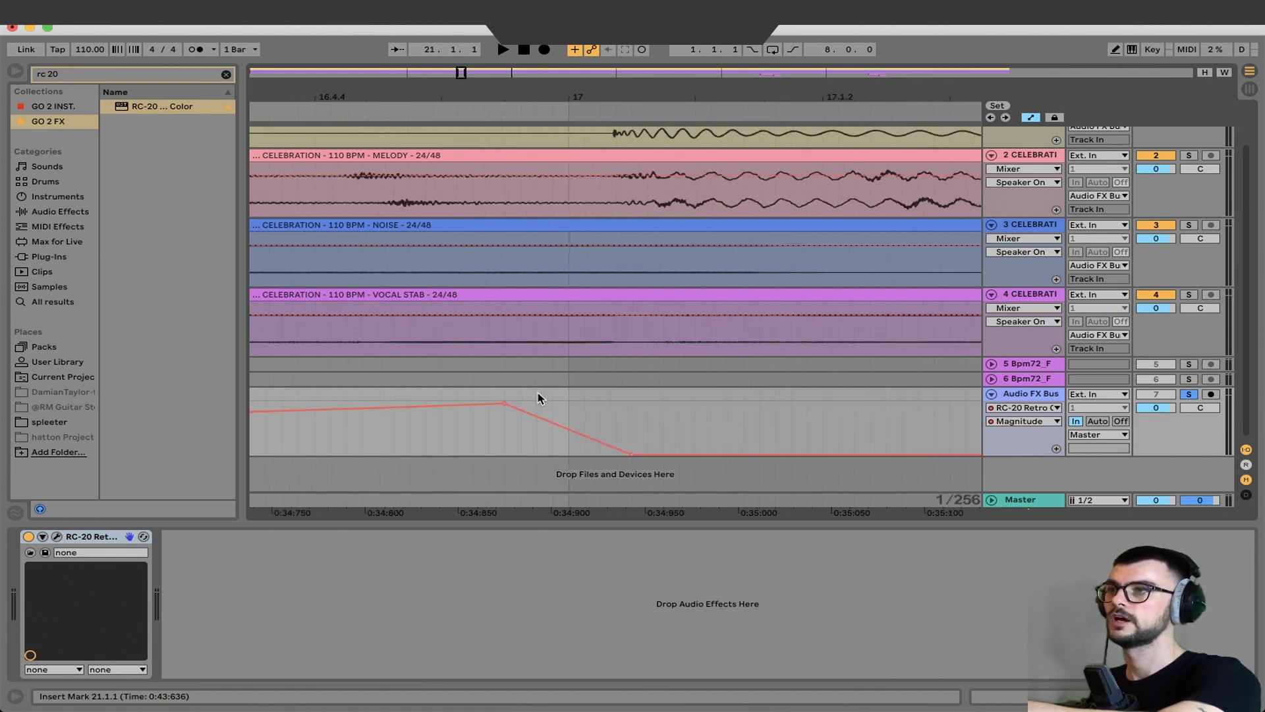
scroll(551, 407, down, 5)
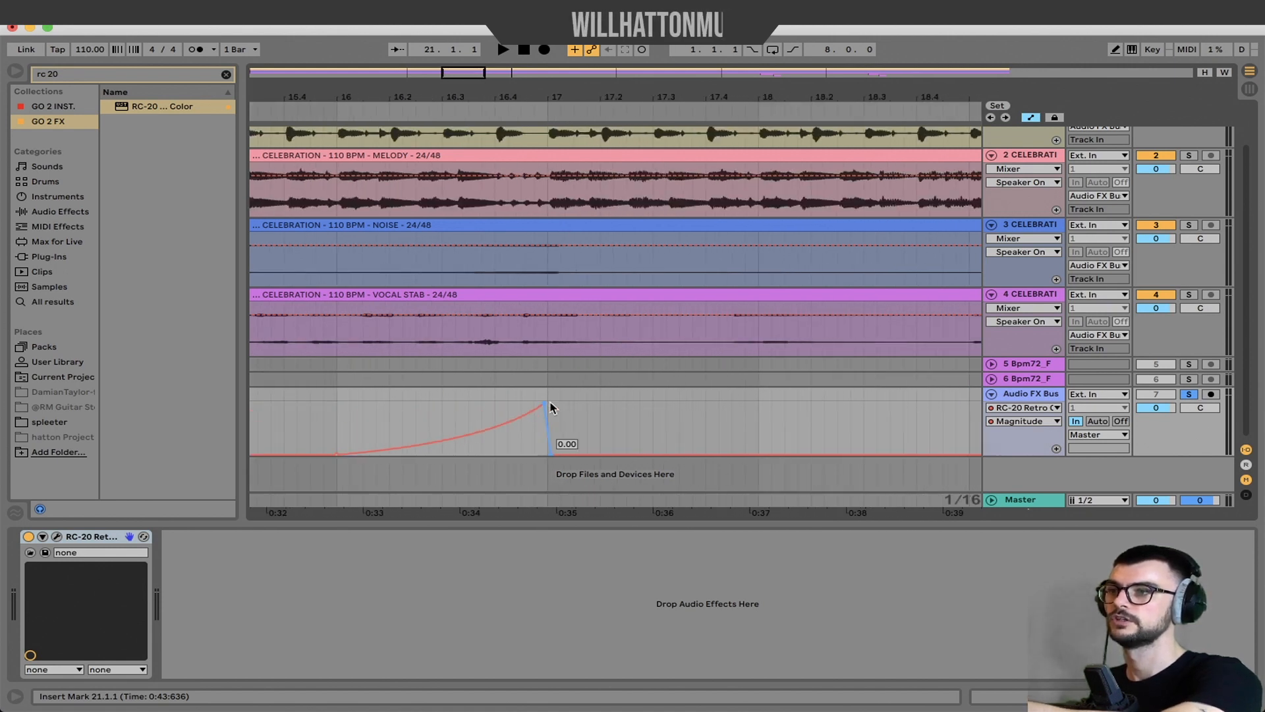
- Play the arrangement from bar 16 to hear the shortened RC-20 transition into bar 17
scroll(527, 412, down, 4)
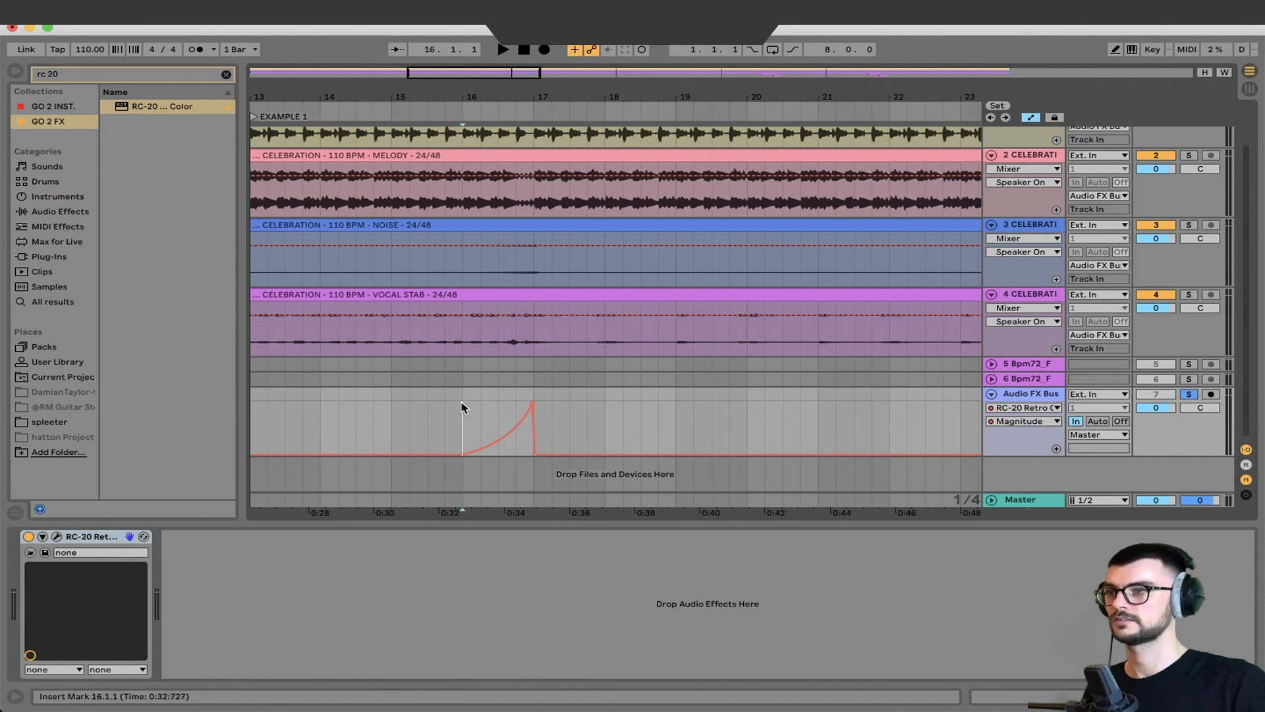
key(space)
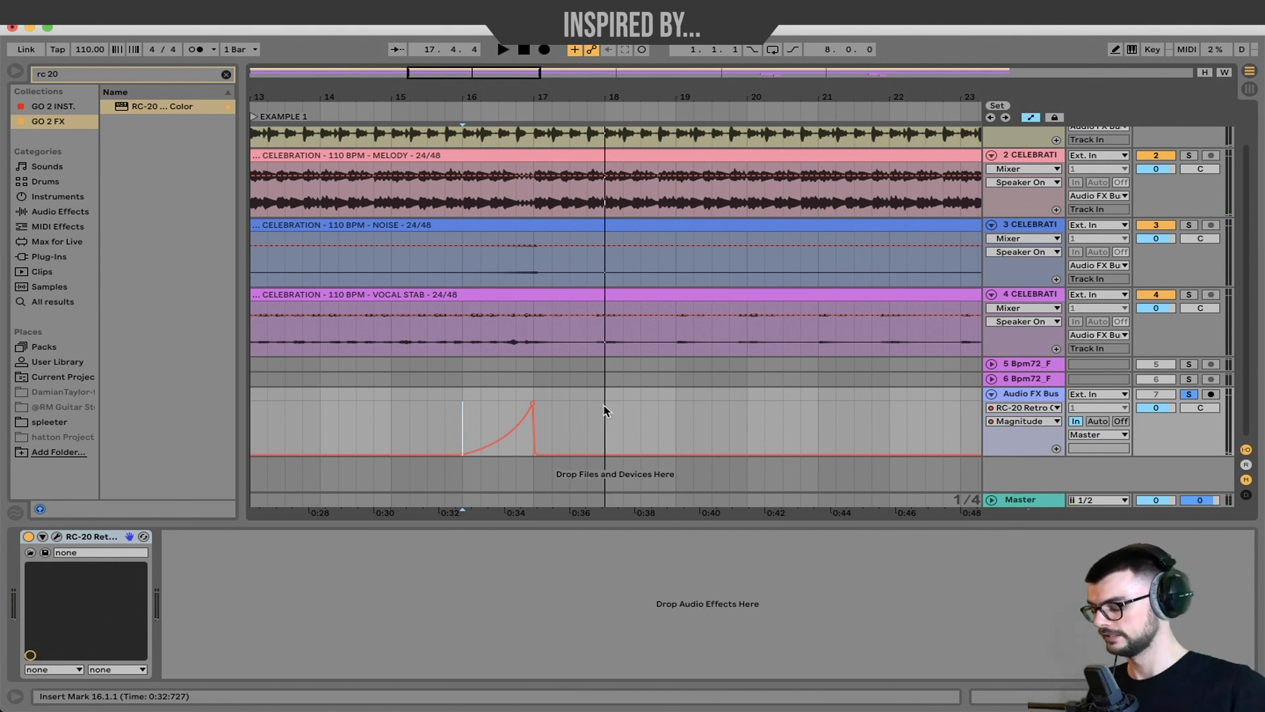
- Hide the automation lanes and switch off RC-20 on the Audio FX Bus
click(603, 405)
key(a)
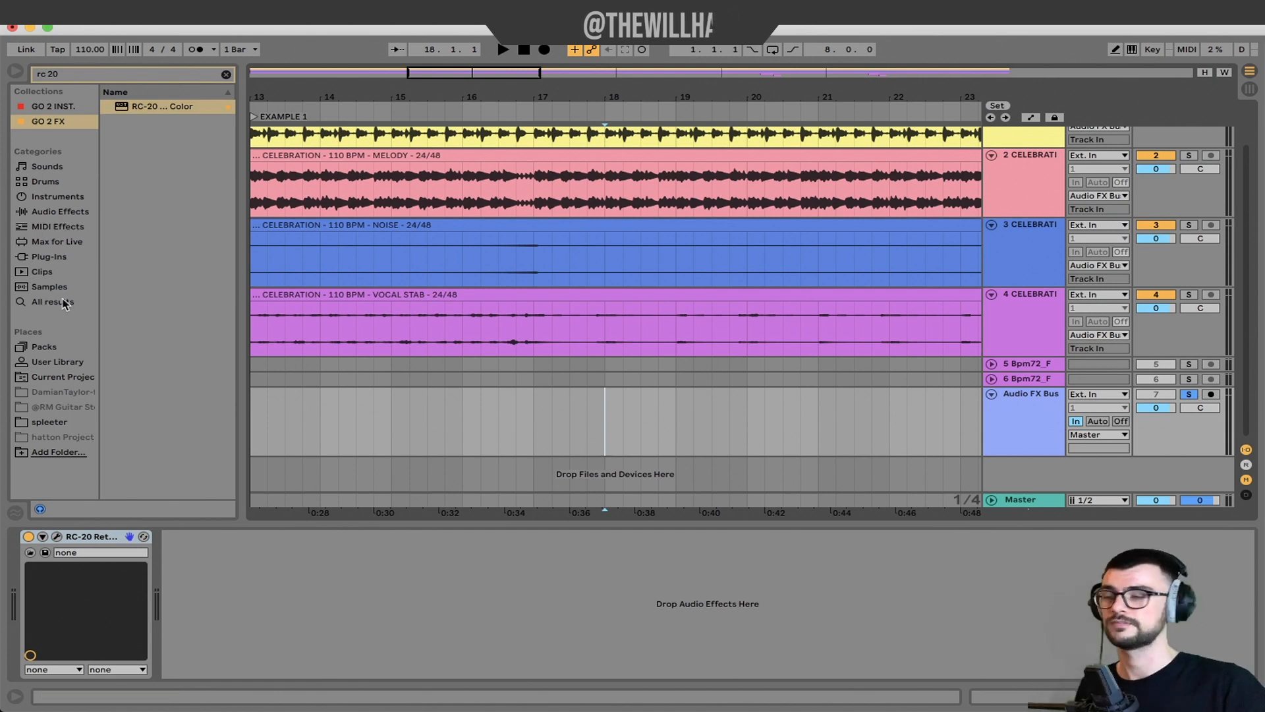
click(27, 536)
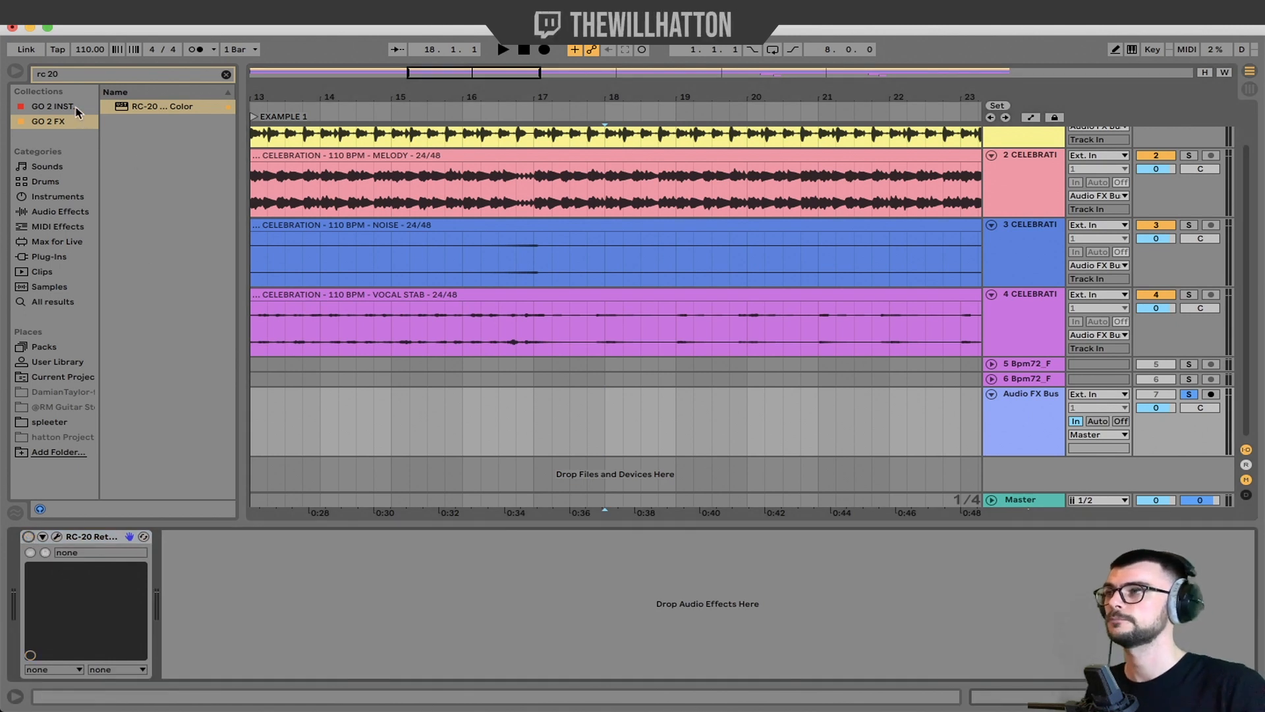
- Clear the browser search and add an empty Audio Effect Rack after RC-20 on the Audio FX Bus
double_click(79, 77)
key(BackSpace)
key(BackSpace)
key(BackSpace)
key(BackSpace)
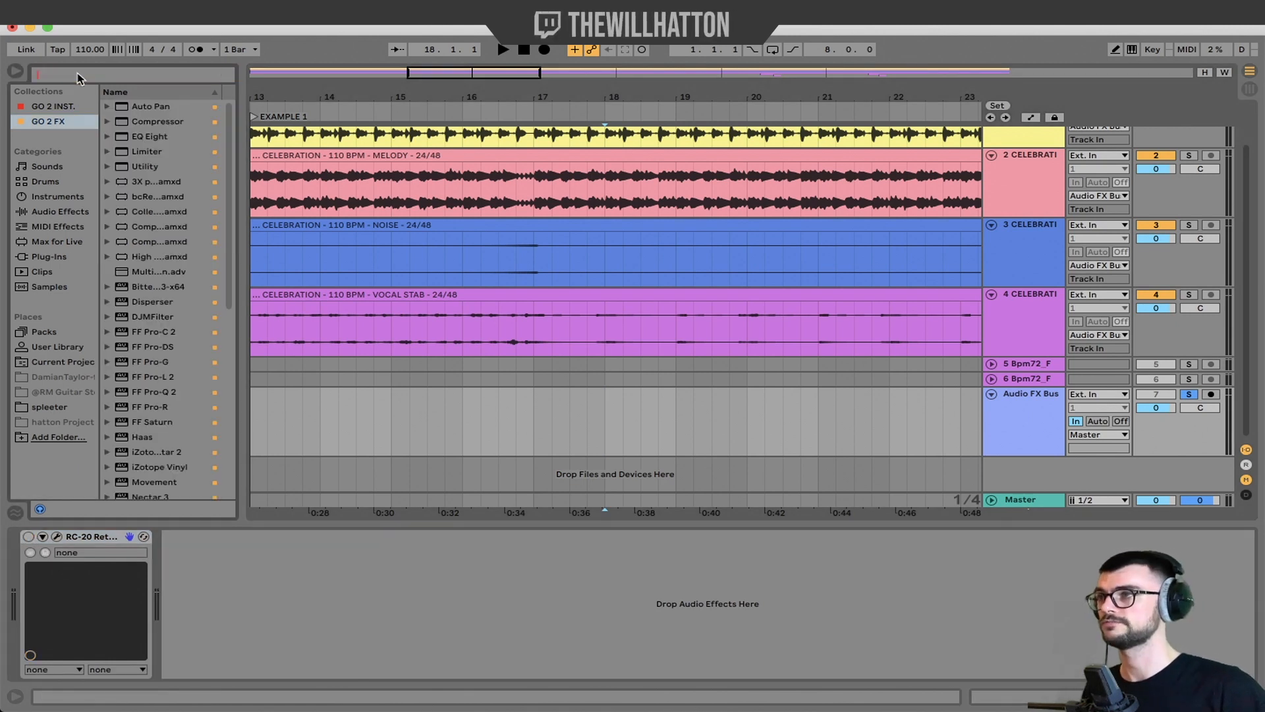
click(60, 211)
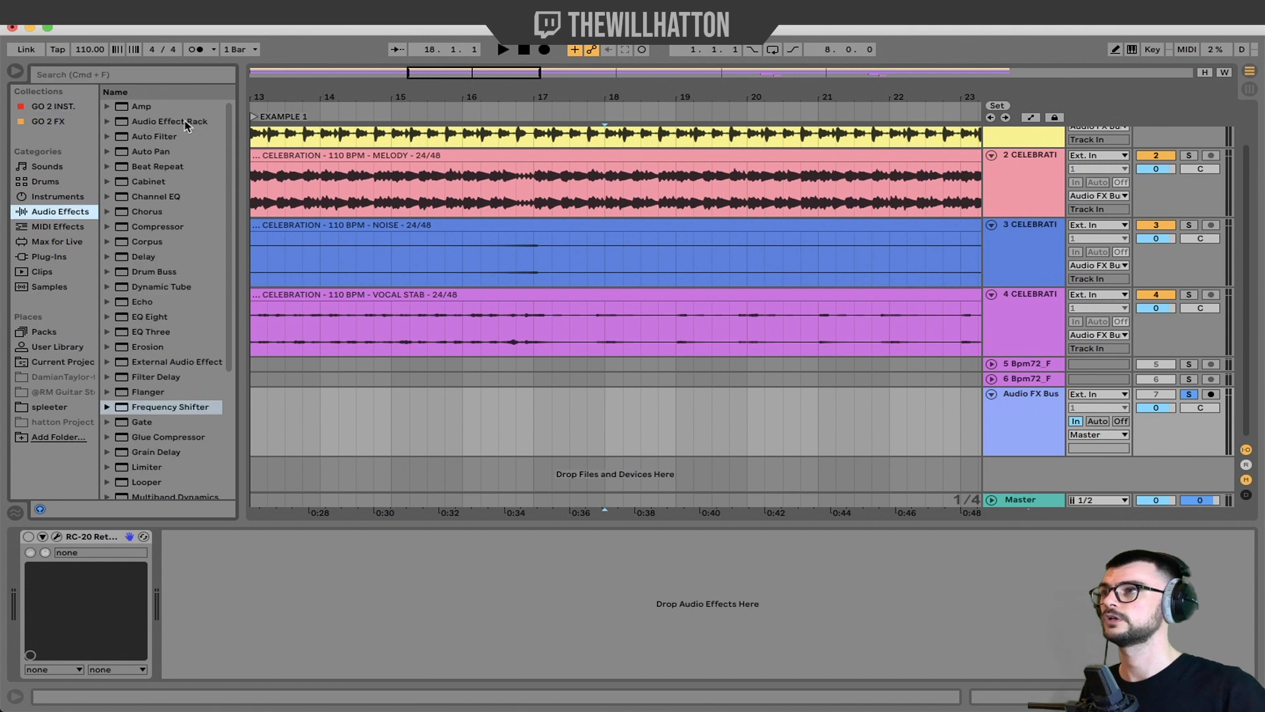
drag(187, 125, 350, 573)
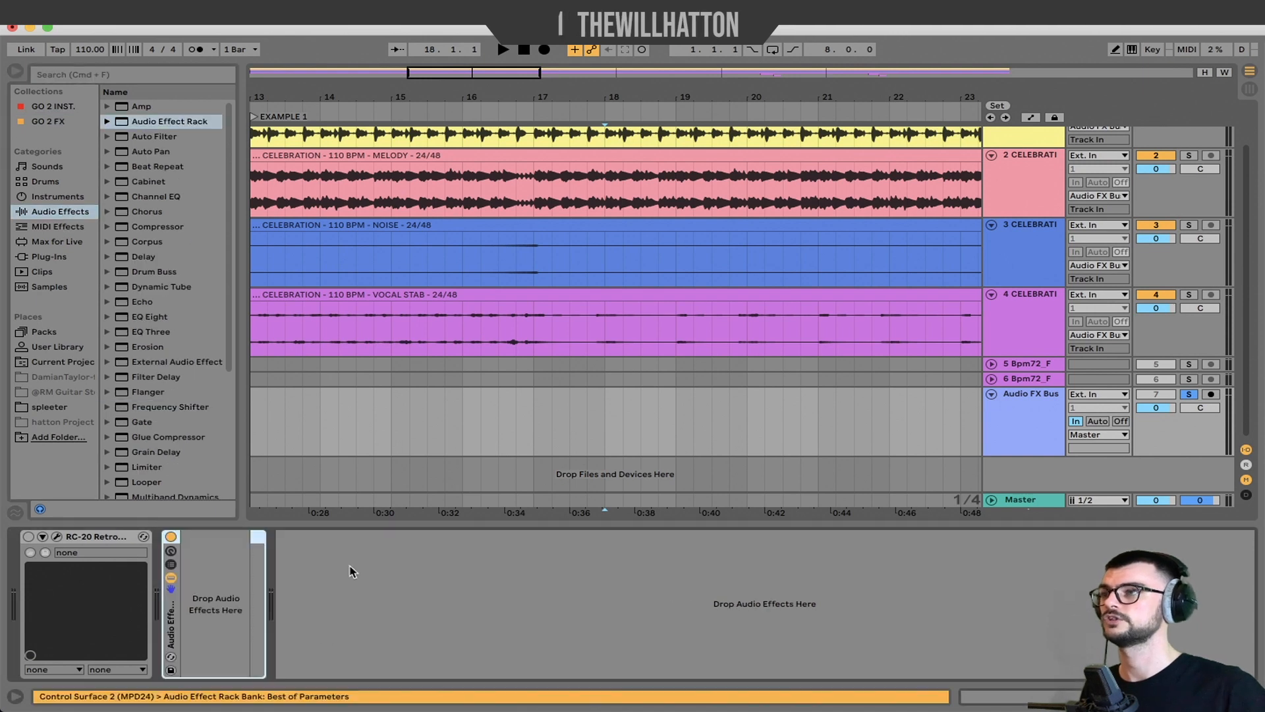
- Load DJMFilter from the GO 2 FX collection into the Audio Effect Rack
click(72, 105)
click(90, 74)
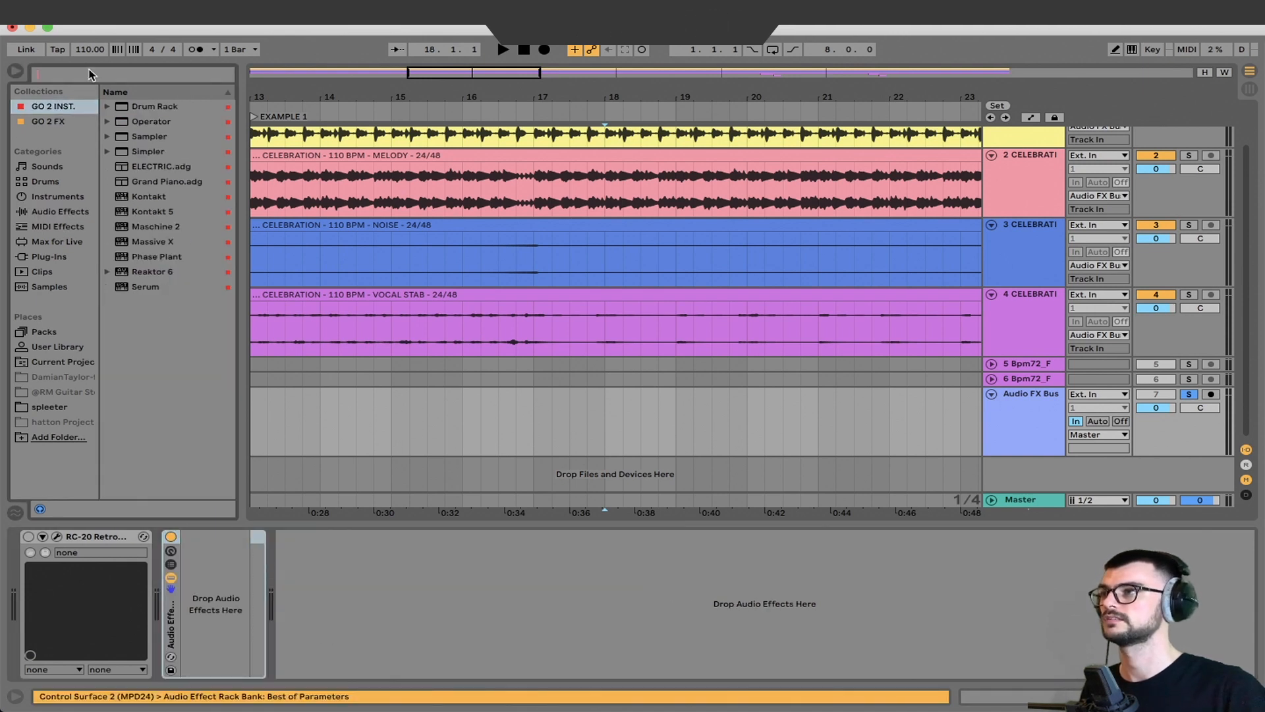
click(68, 121)
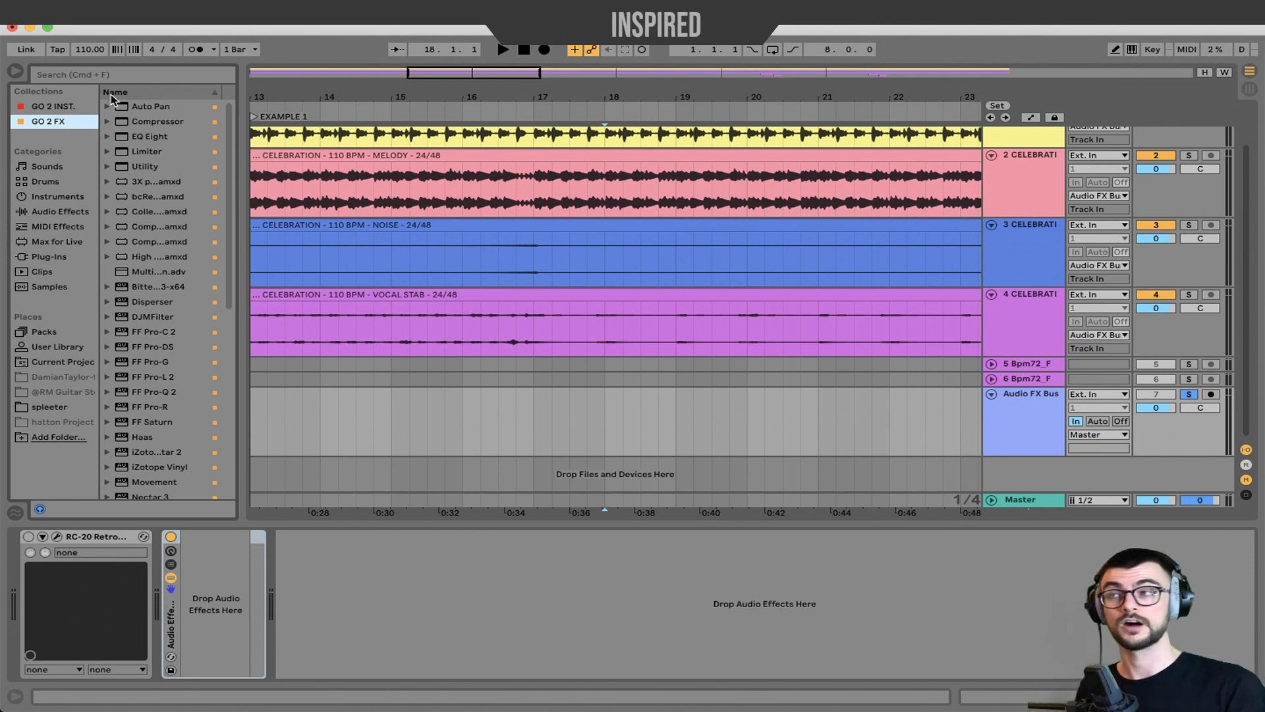
drag(150, 316, 213, 555)
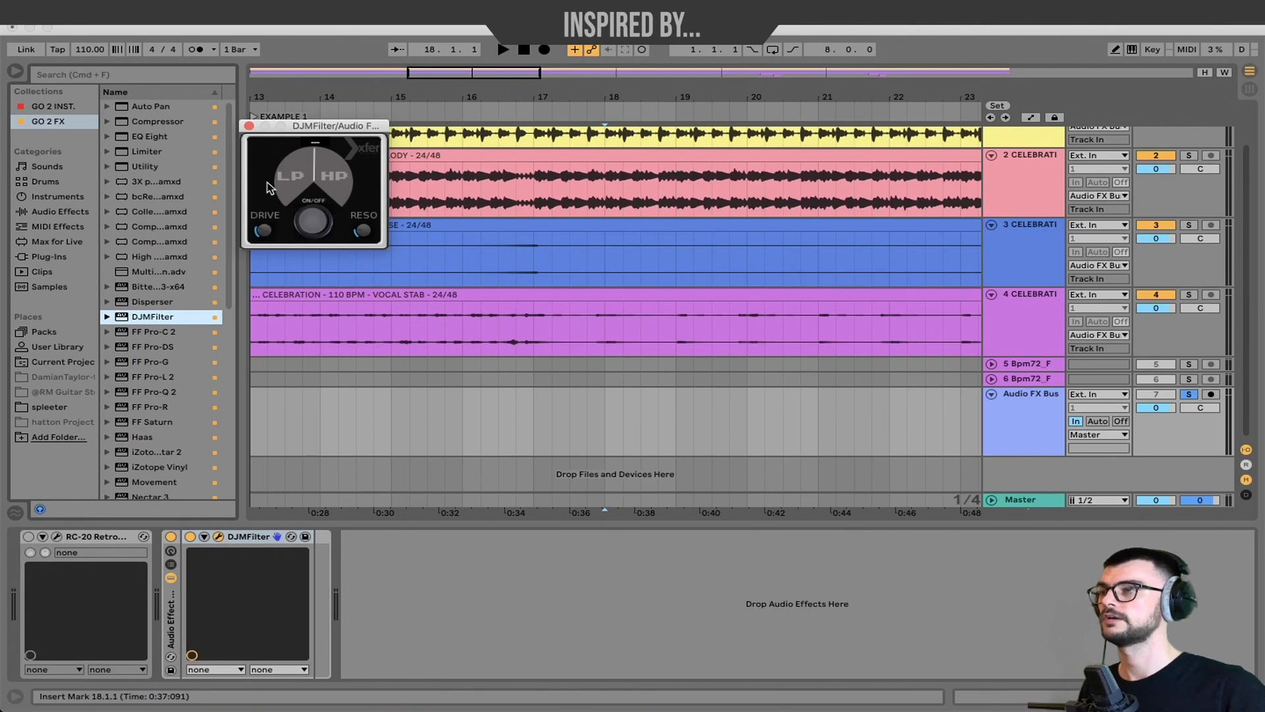
- Search the browser for "val" and add ValhallaPlate after DJMFilter in the rack
click(132, 73)
text(val)
drag(158, 106, 286, 581)
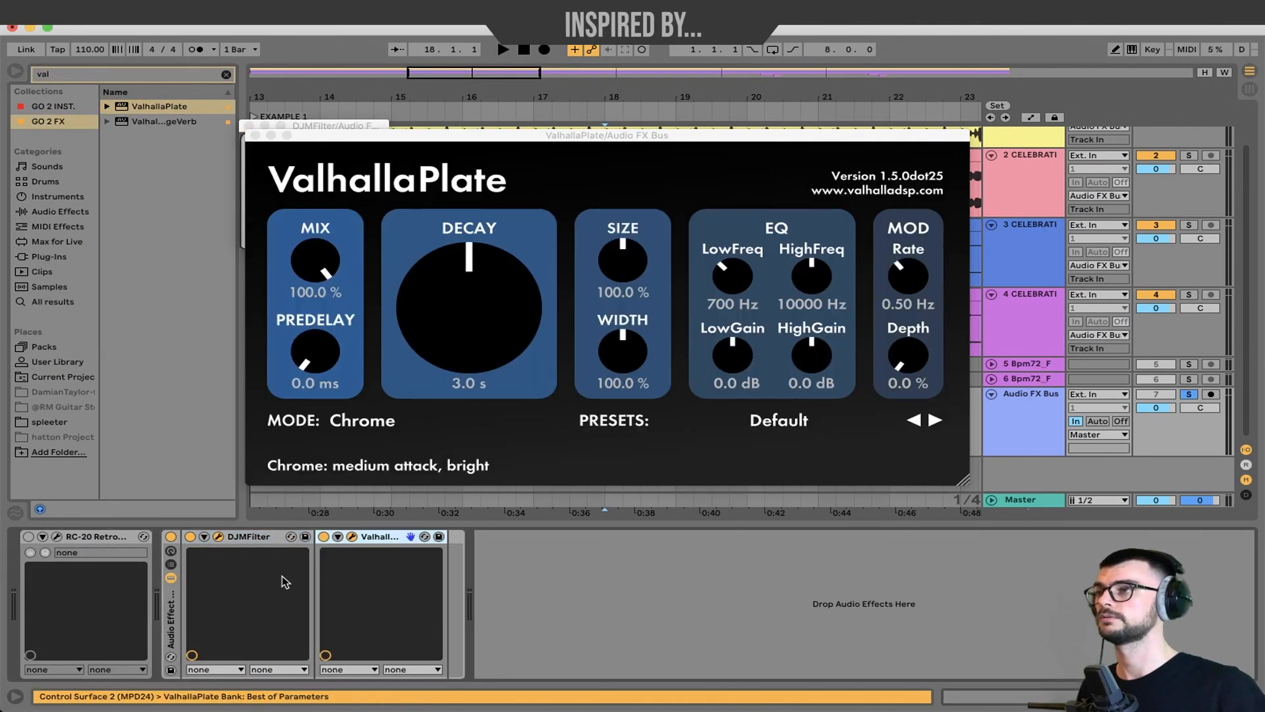
- Add Beat Repeat after ValhallaPlate, enable its filter at 2.32 kHz with a width of 0.50, and adjust its Gate
click(113, 77)
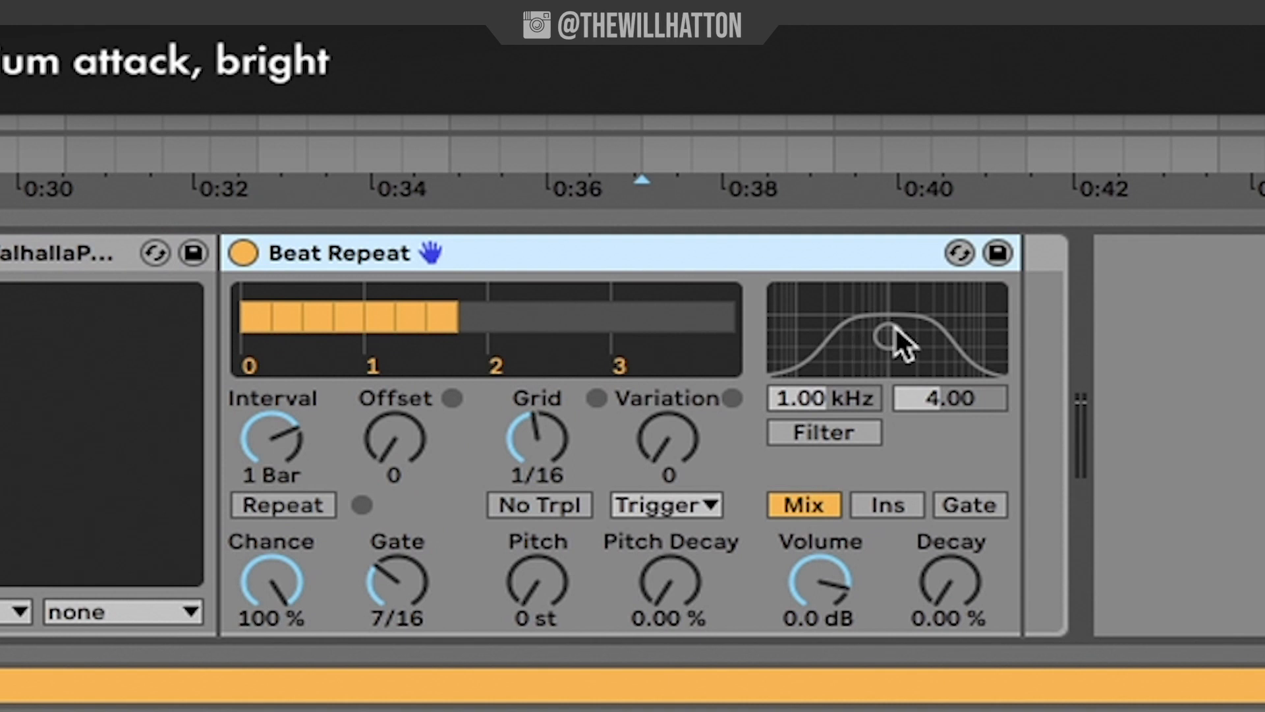
click(820, 449)
drag(893, 341, 920, 363)
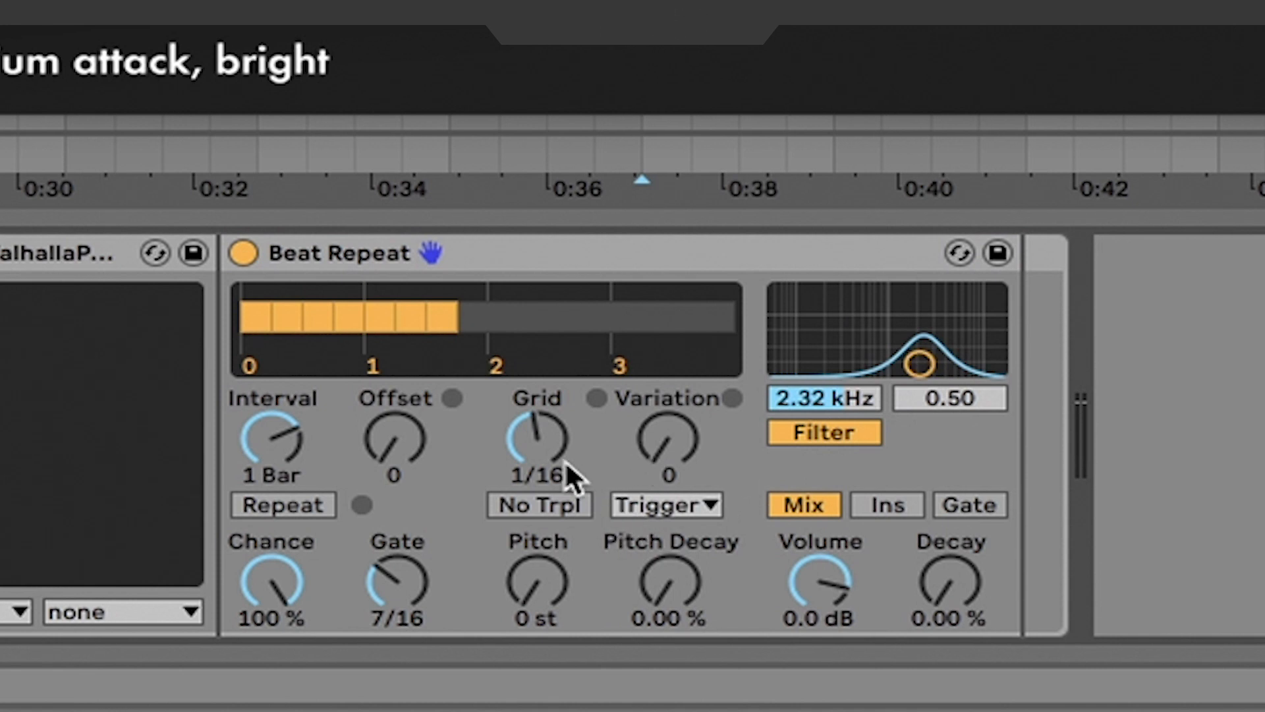
drag(424, 587, 424, 560)
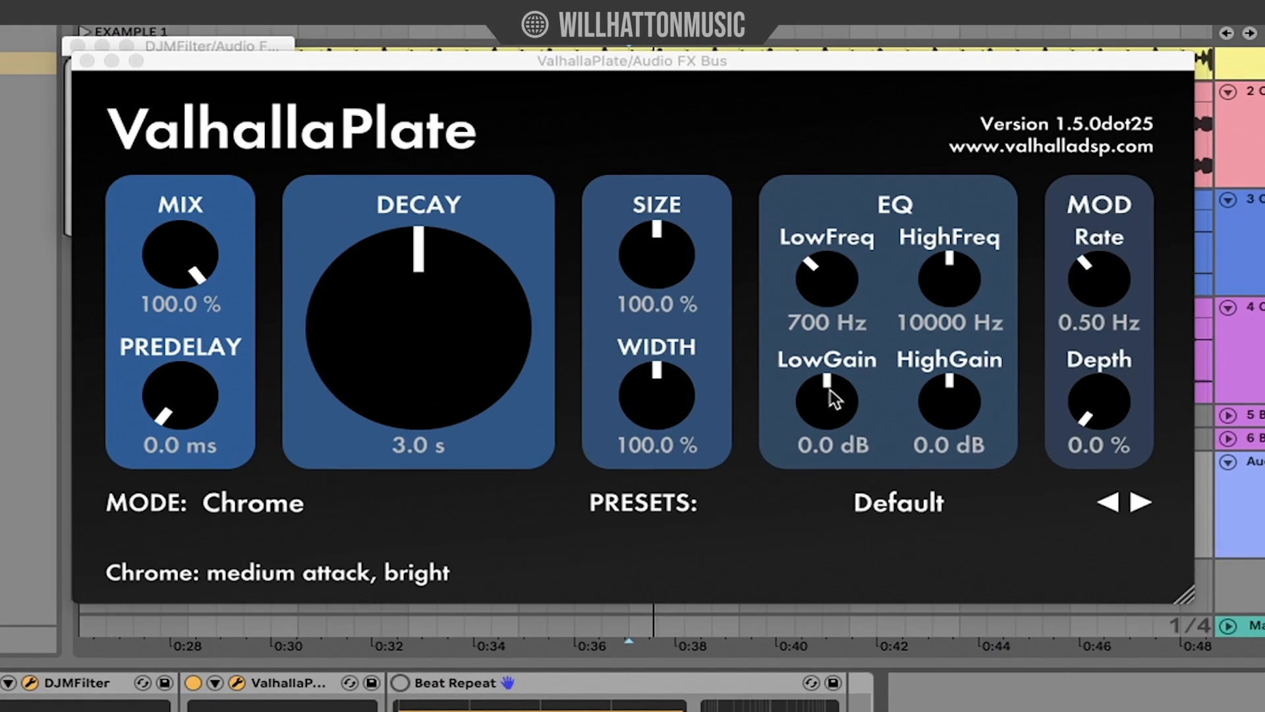
- Set ValhallaPlate's EQ to a LowGain of -12.0 dB, LowFreq of 800 Hz and HighFreq of 14070 Hz
drag(733, 356, 733, 396)
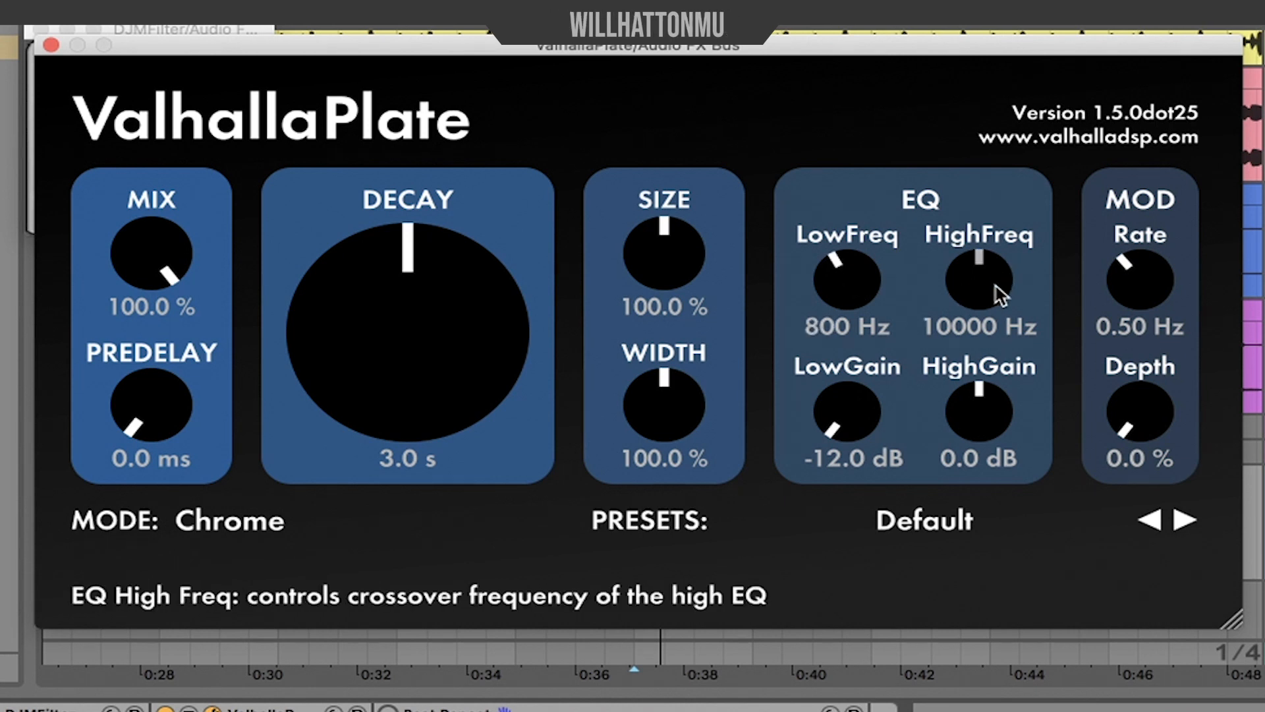
drag(998, 295, 997, 214)
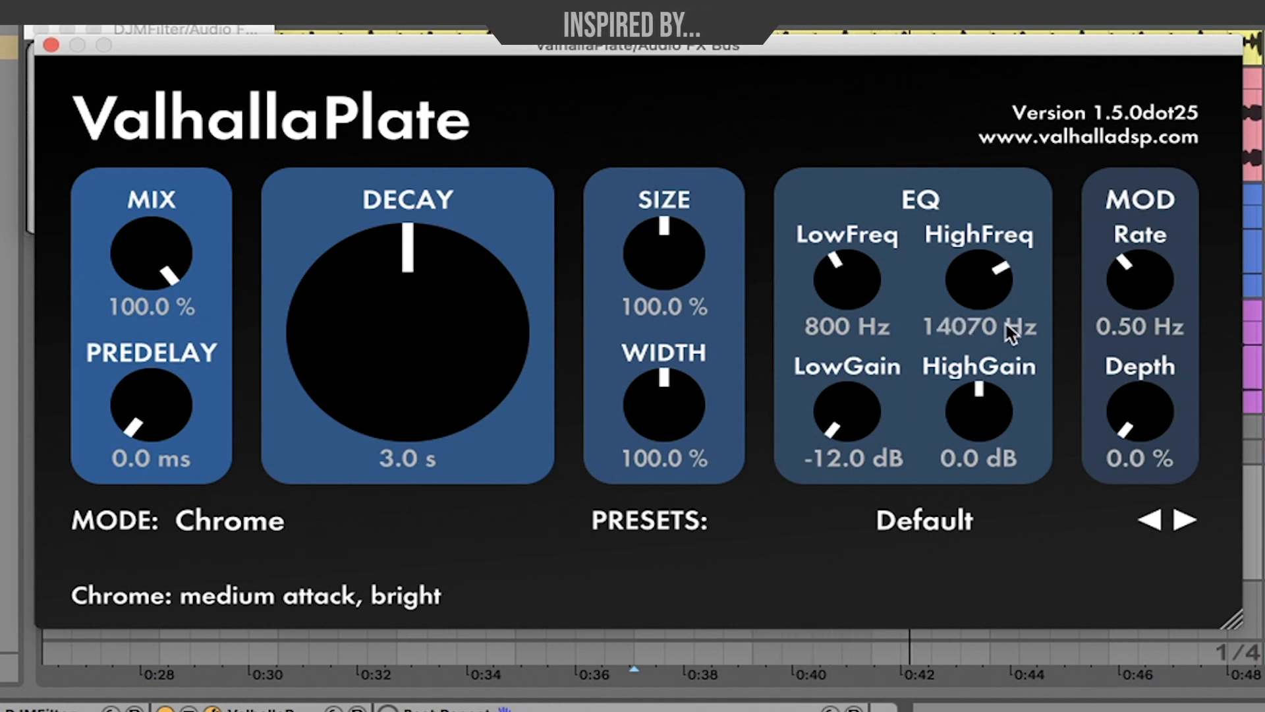
- Set ValhallaPlate's modulation Rate to 0.35 Hz and Depth to 30.0 %, Width to 140.0 % and Decay to 2.5 s
mouse_move(1137, 290)
mouse_down()
mouse_move(1130, 266)
mouse_move(1131, 290)
mouse_up()
drag(1133, 387, 1125, 287)
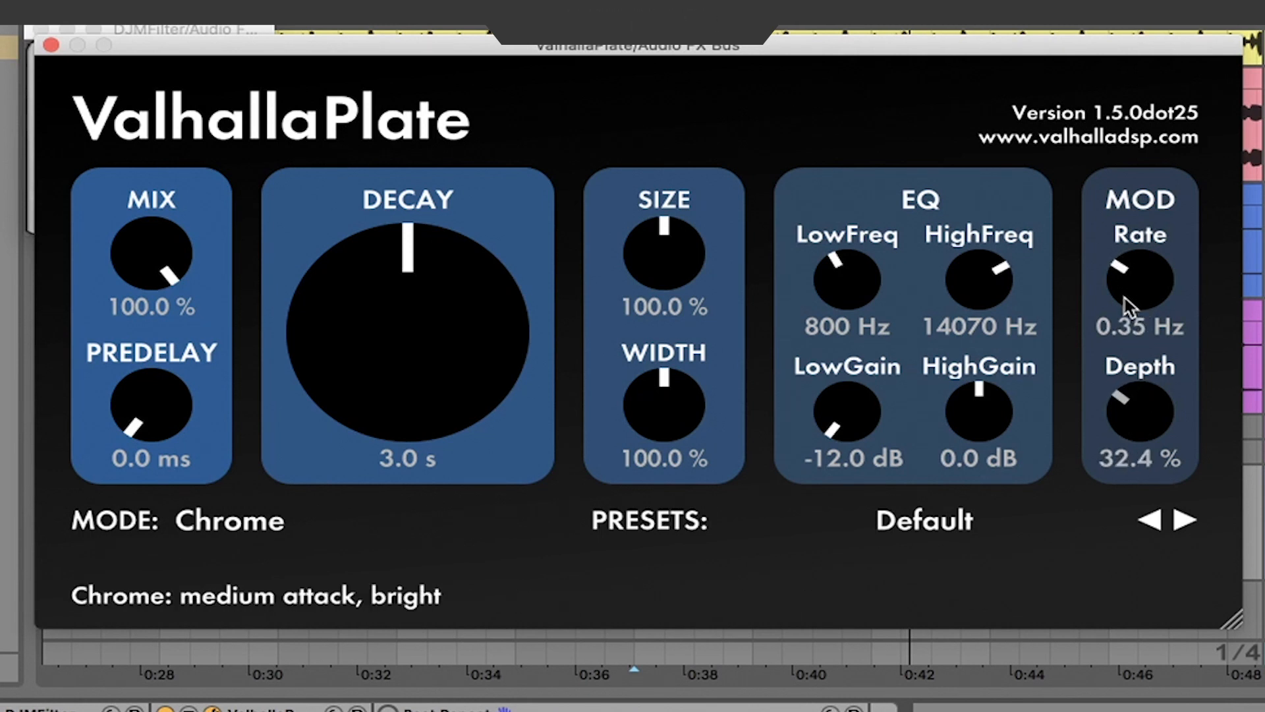
drag(669, 415, 670, 337)
mouse_move(329, 395)
mouse_down()
mouse_move(354, 364)
mouse_move(352, 394)
mouse_up()
- Try different ValhallaPlate Predelay amounts during playback, returning it to 0.0 ms
drag(153, 410, 188, 542)
key(space)
key(space)
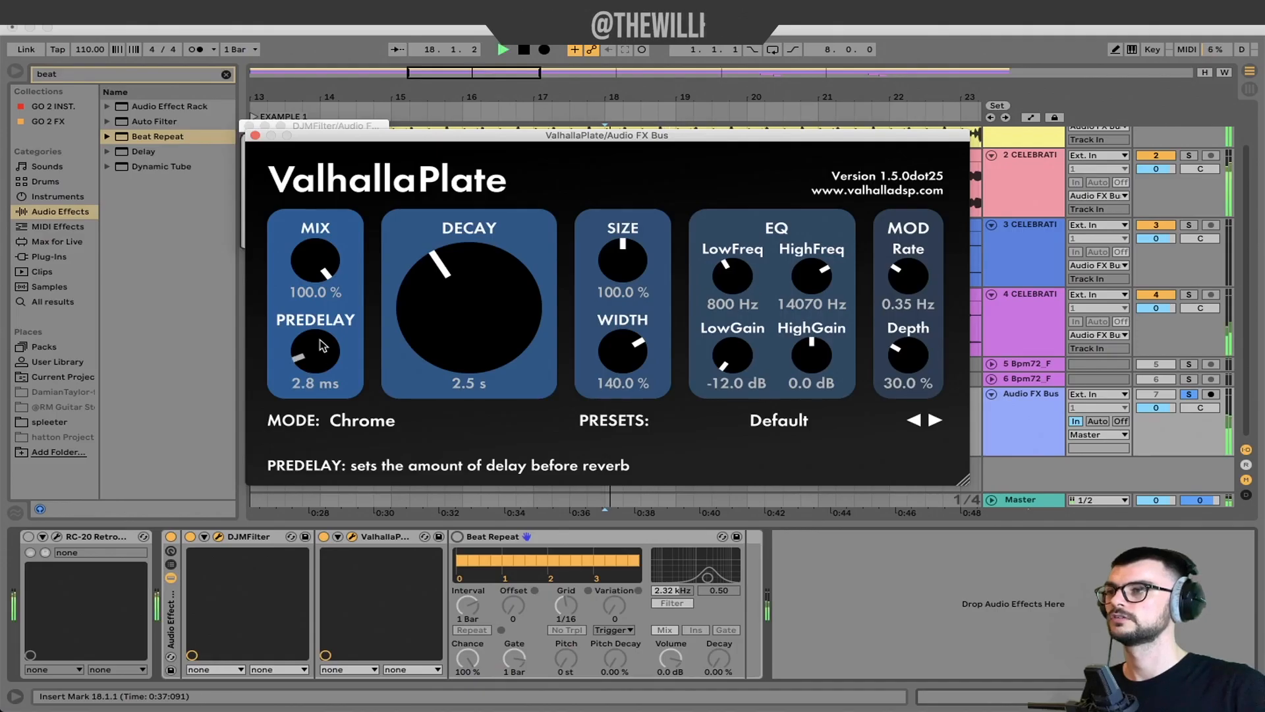
key(space)
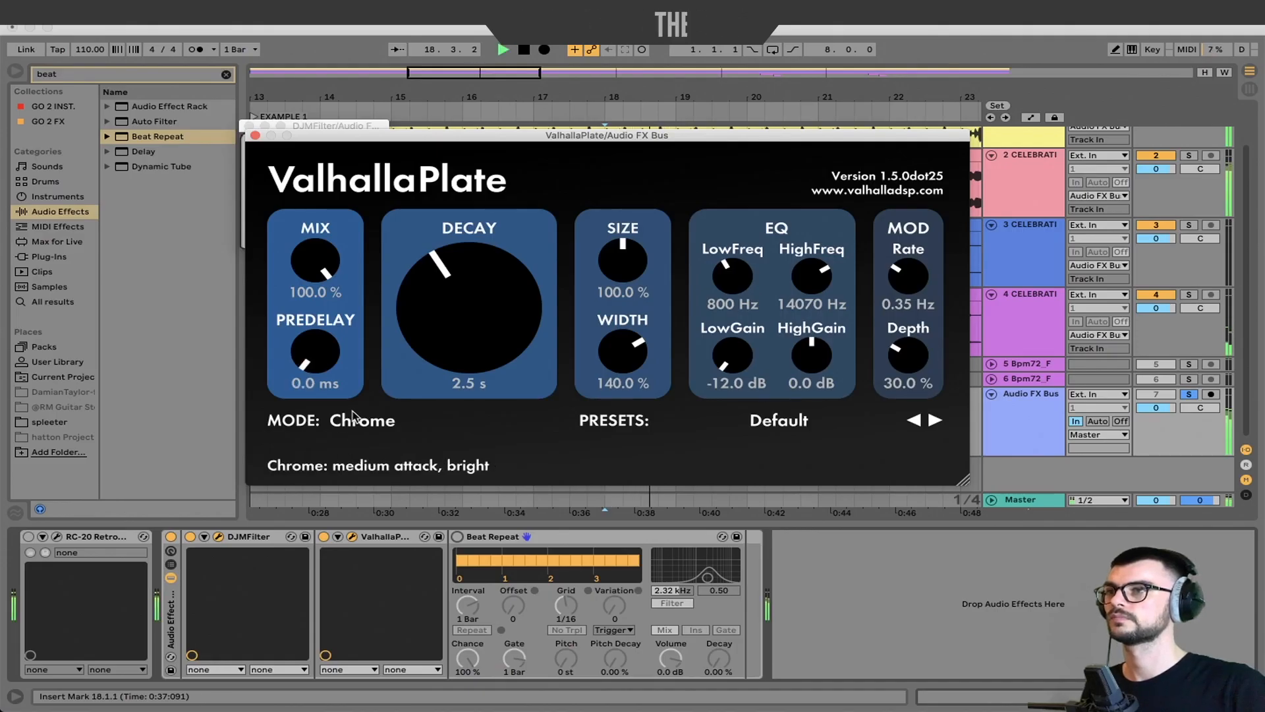
key(space)
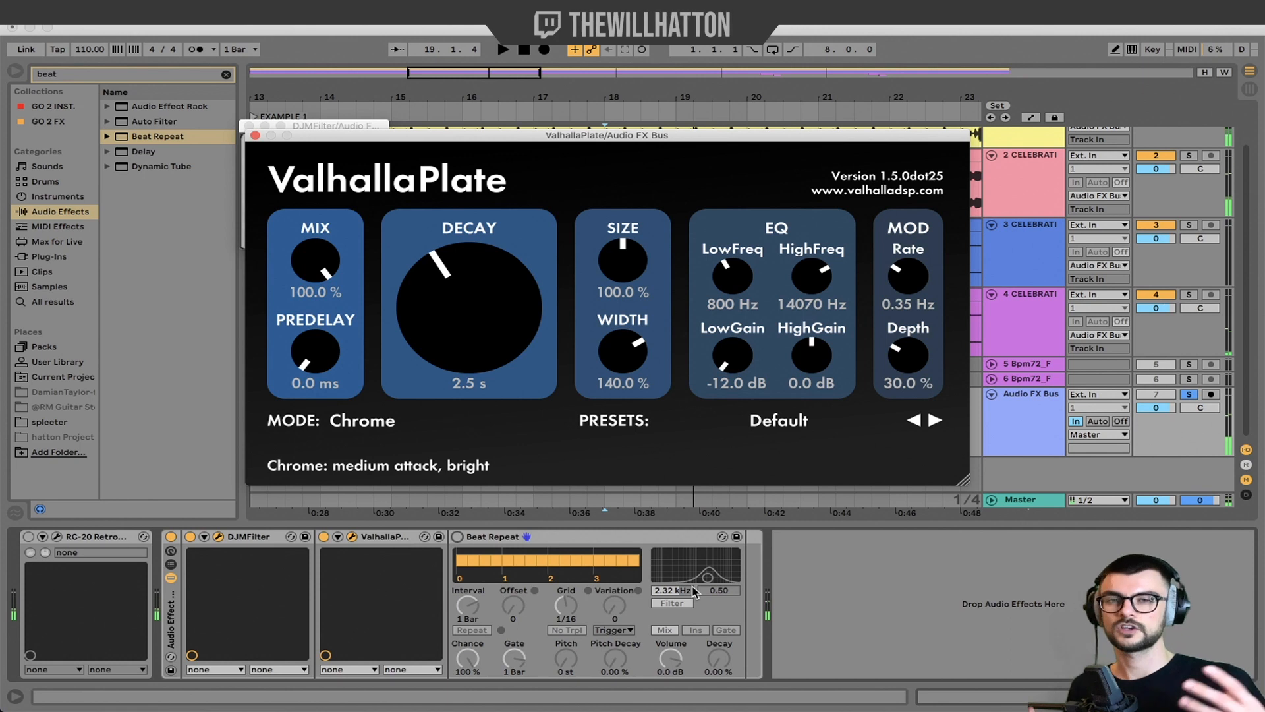
- Open DJMFilter and sweep its filter knob through low-pass and high-pass during playback, returning it to the neutral centre
click(218, 537)
click(218, 536)
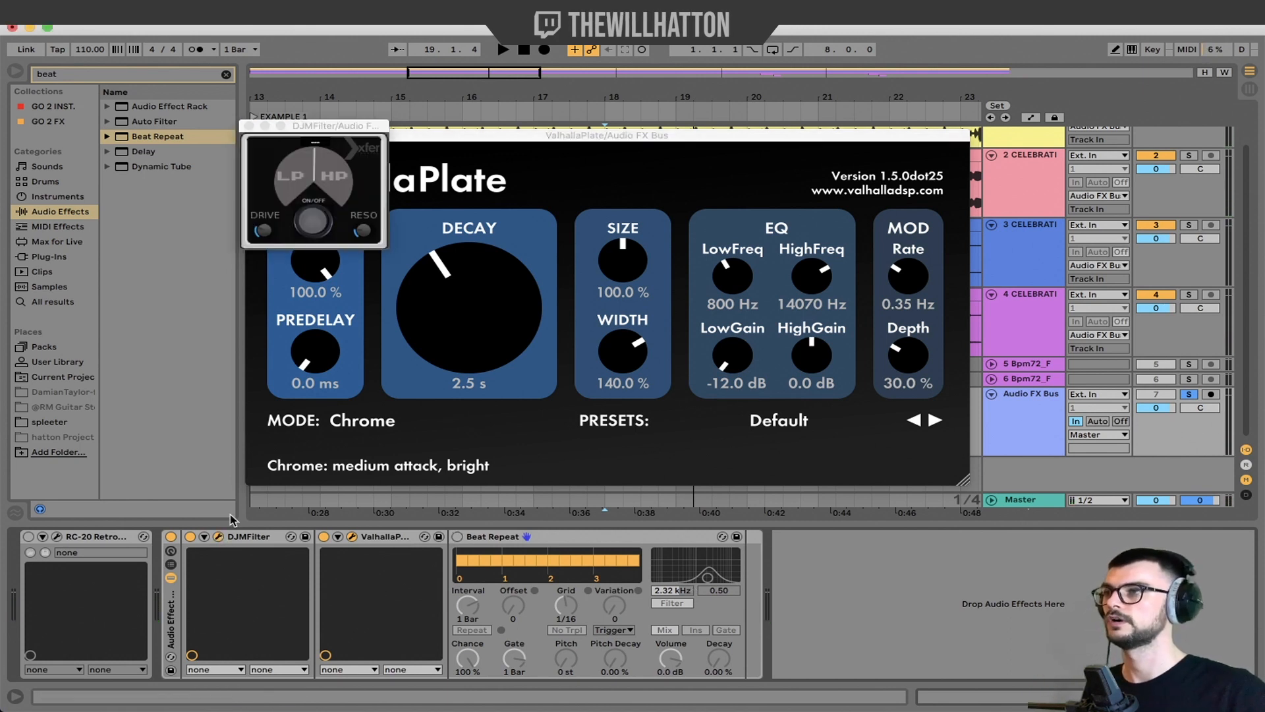
key(space)
drag(321, 162, 325, 129)
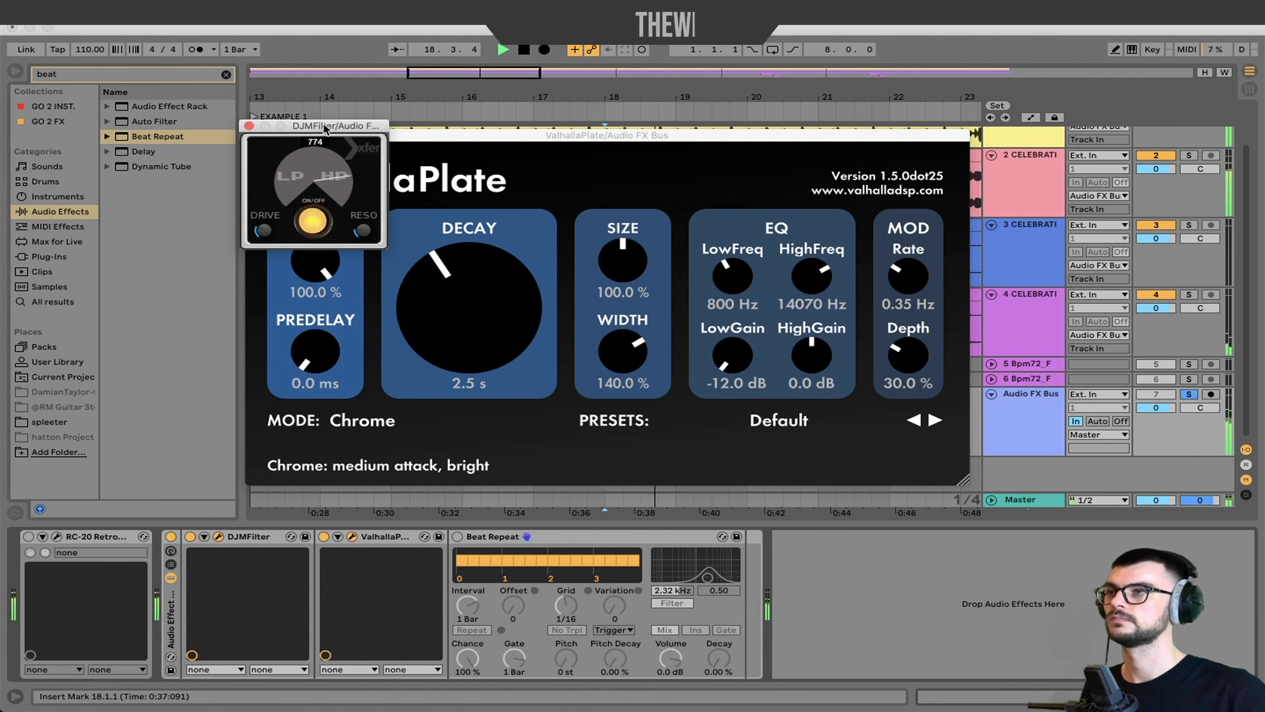
click(330, 113)
double_click(334, 196)
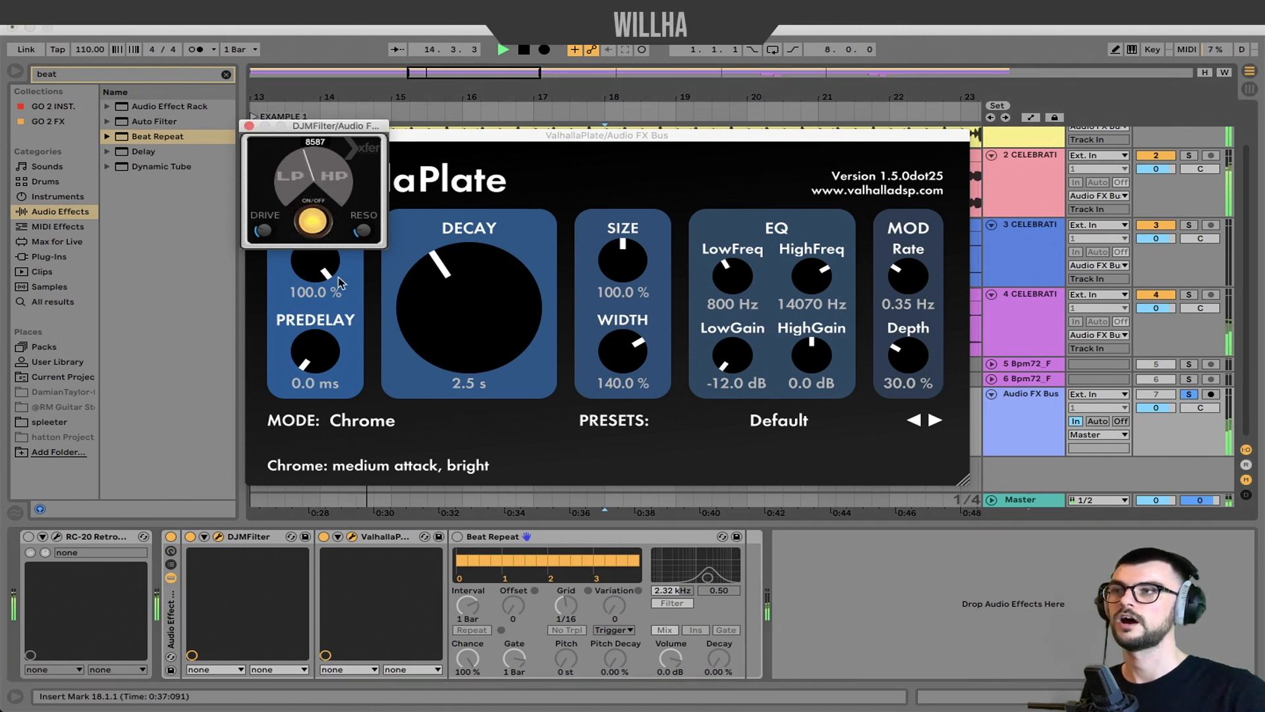
key(space)
- Enable Beat Repeat, set its filter to 1.56 kHz with a width of 1.83, and set ValhallaPlate's Mix to 0.0 %
click(457, 536)
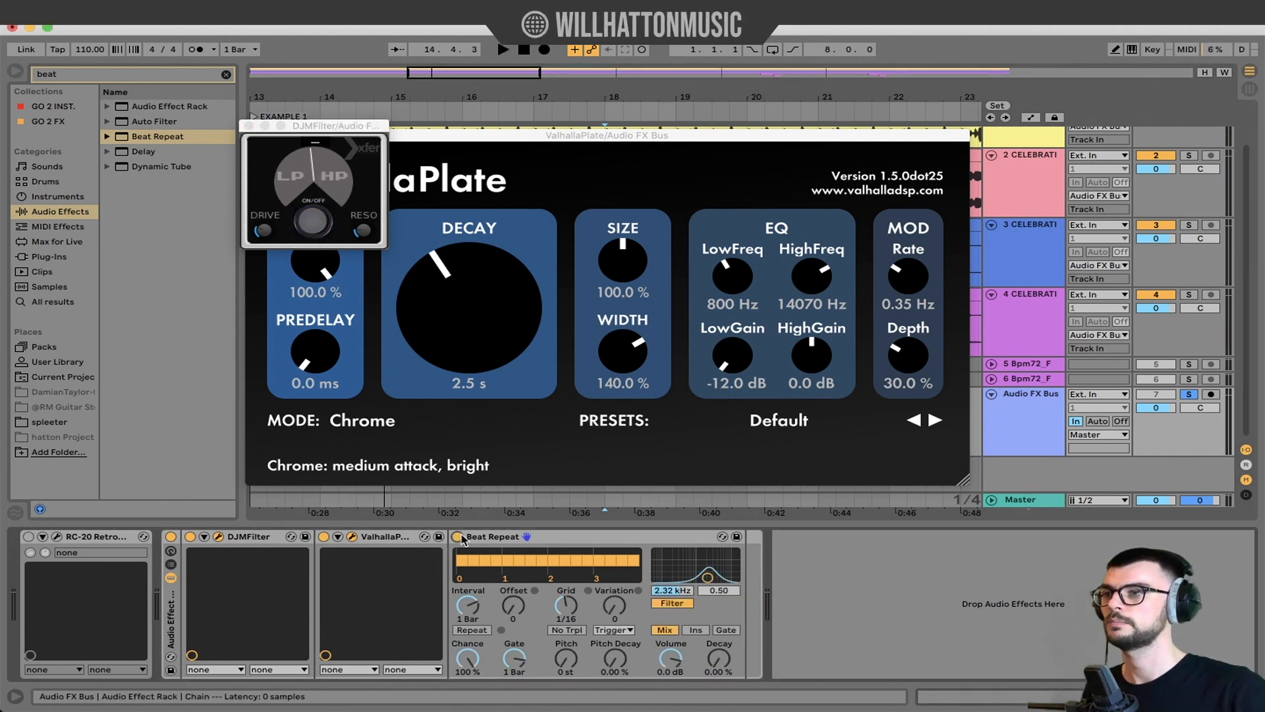
key(space)
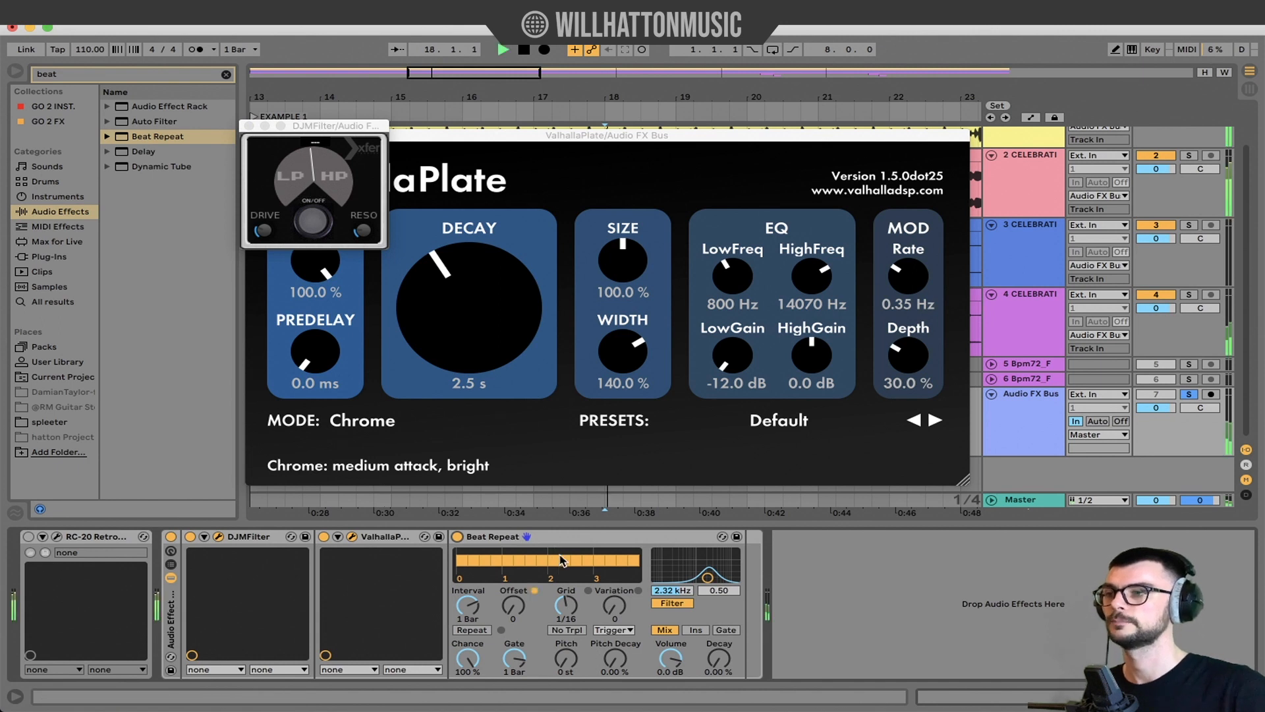
click(321, 470)
drag(321, 400, 355, 356)
key(space)
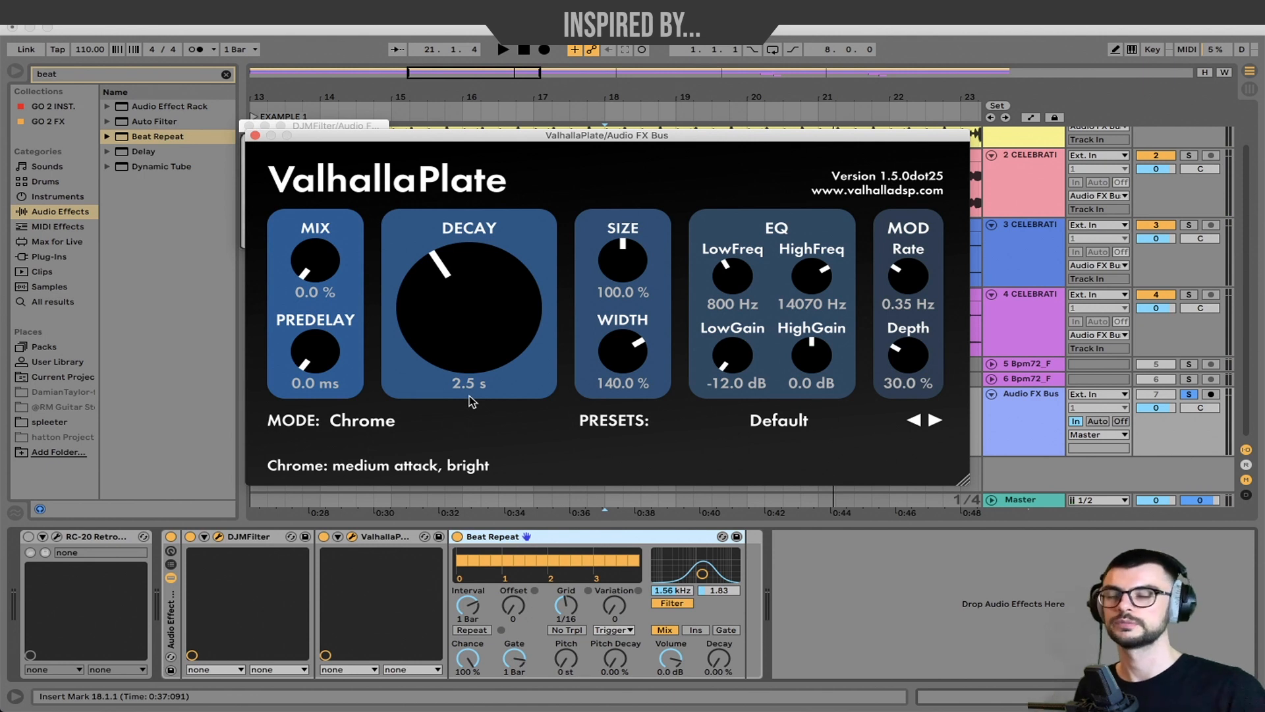
- Close the ValhallaPlate and DJMFilter windows and fold all three devices in the rack
click(255, 135)
click(249, 126)
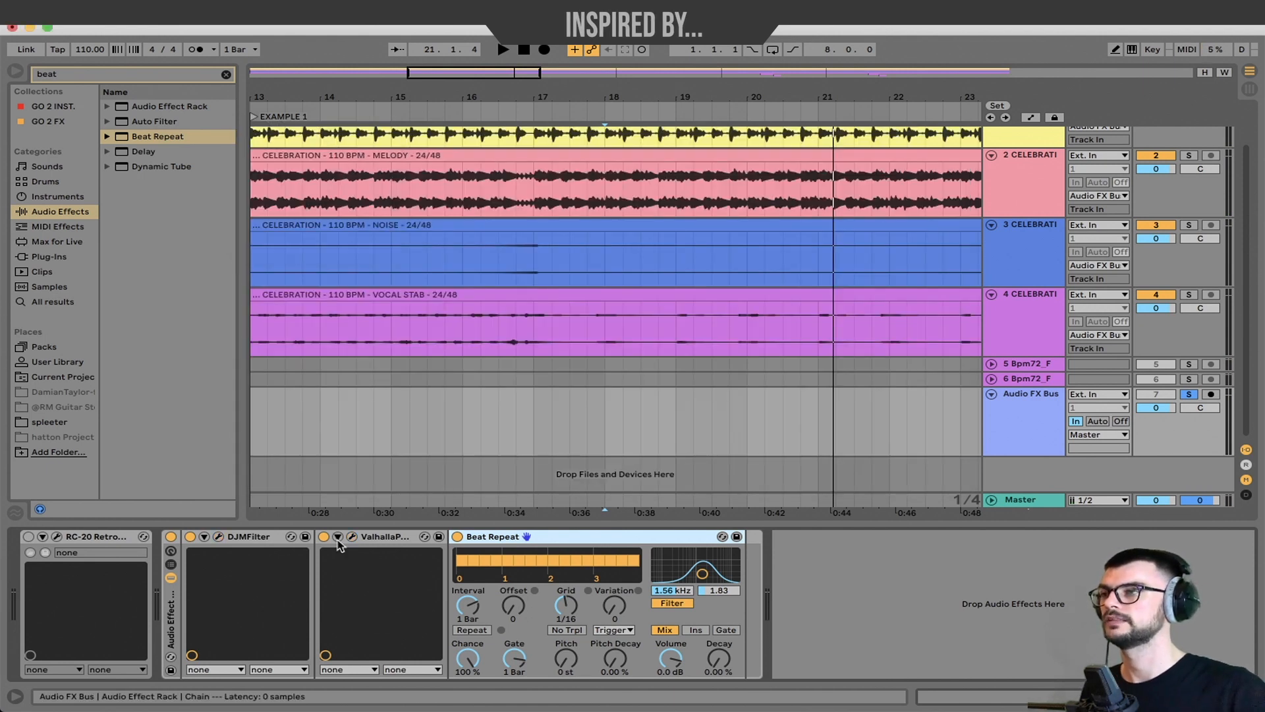
double_click(251, 536)
double_click(252, 536)
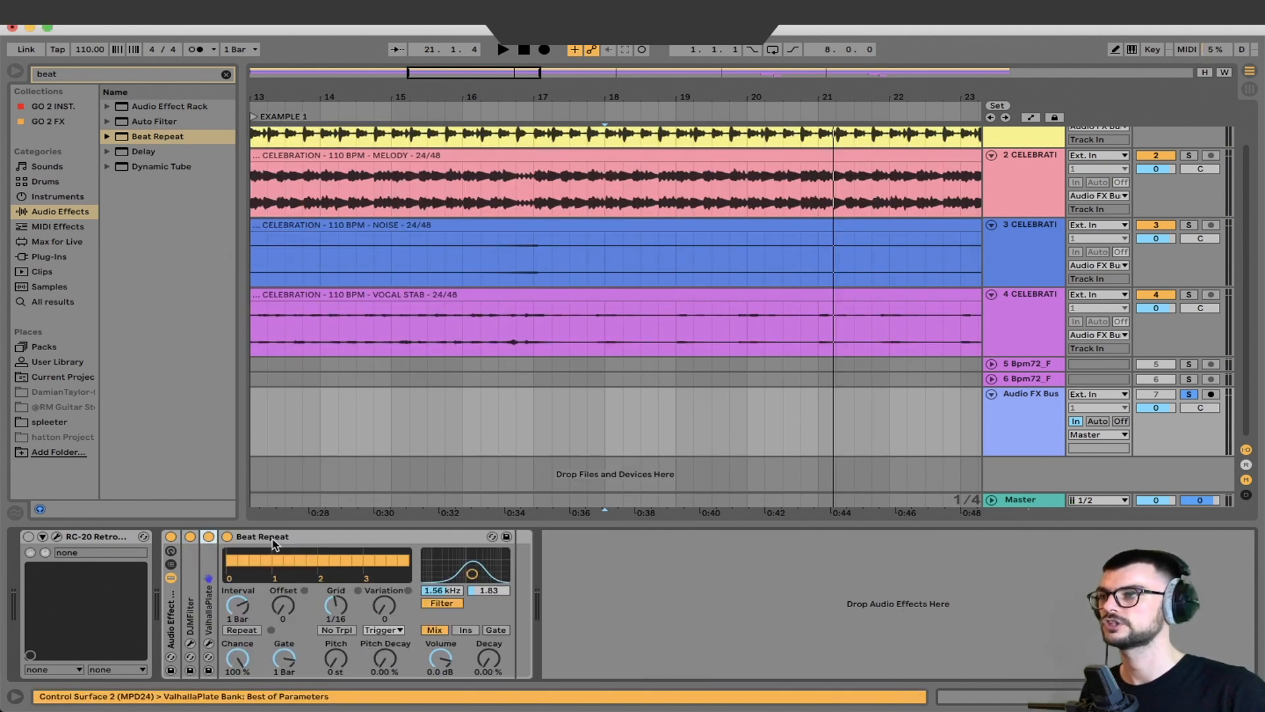
double_click(272, 538)
- Show the Audio Effect Rack's macro controls, turn on macro mapping and unfold the rack's devices
click(171, 564)
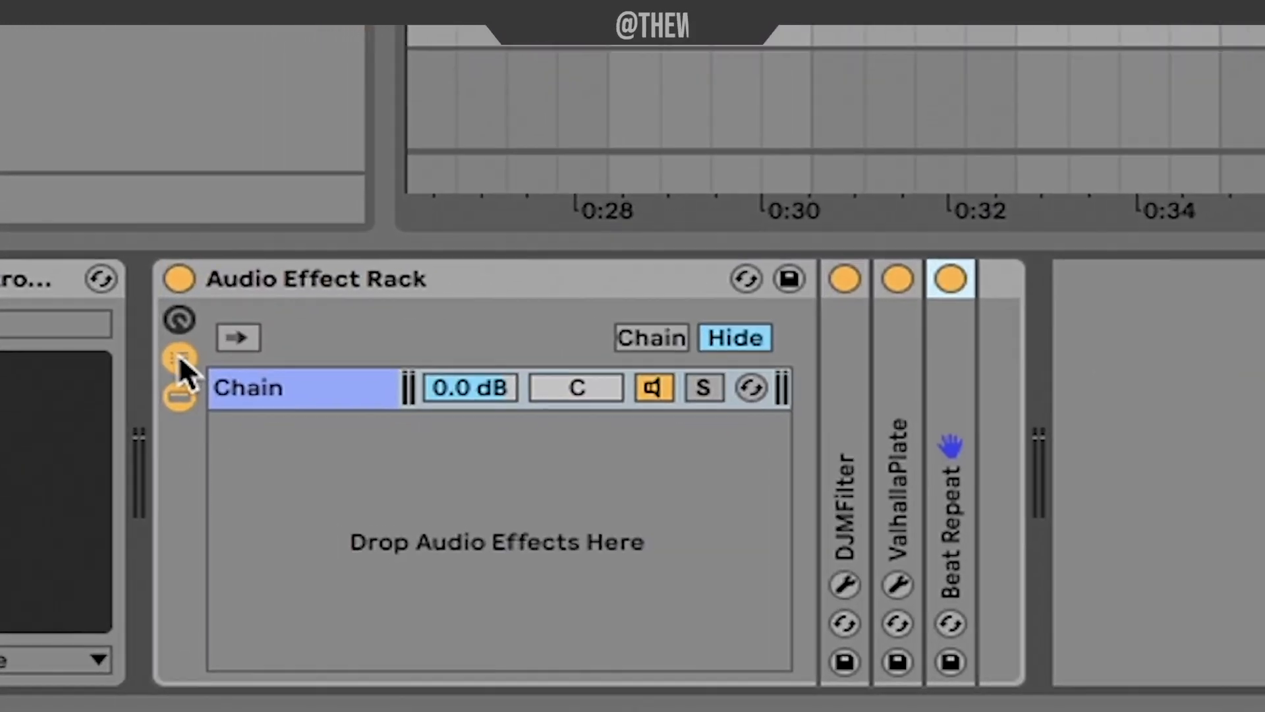
click(180, 359)
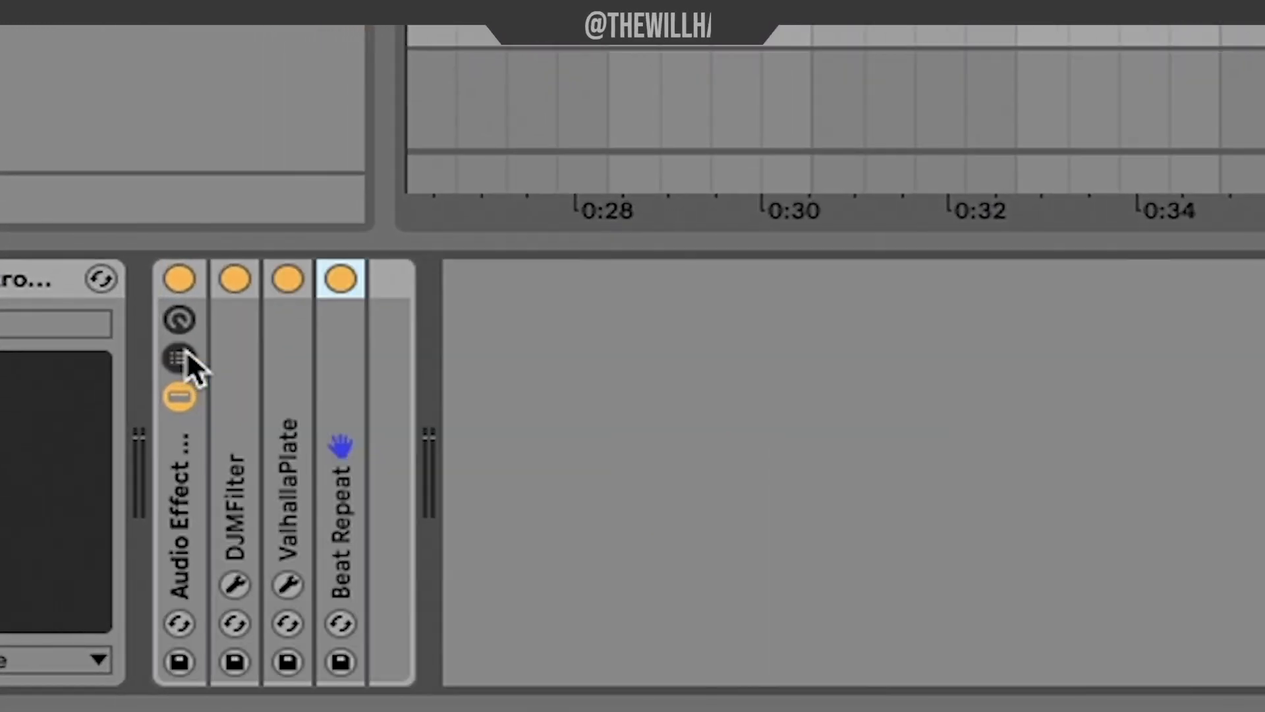
click(180, 320)
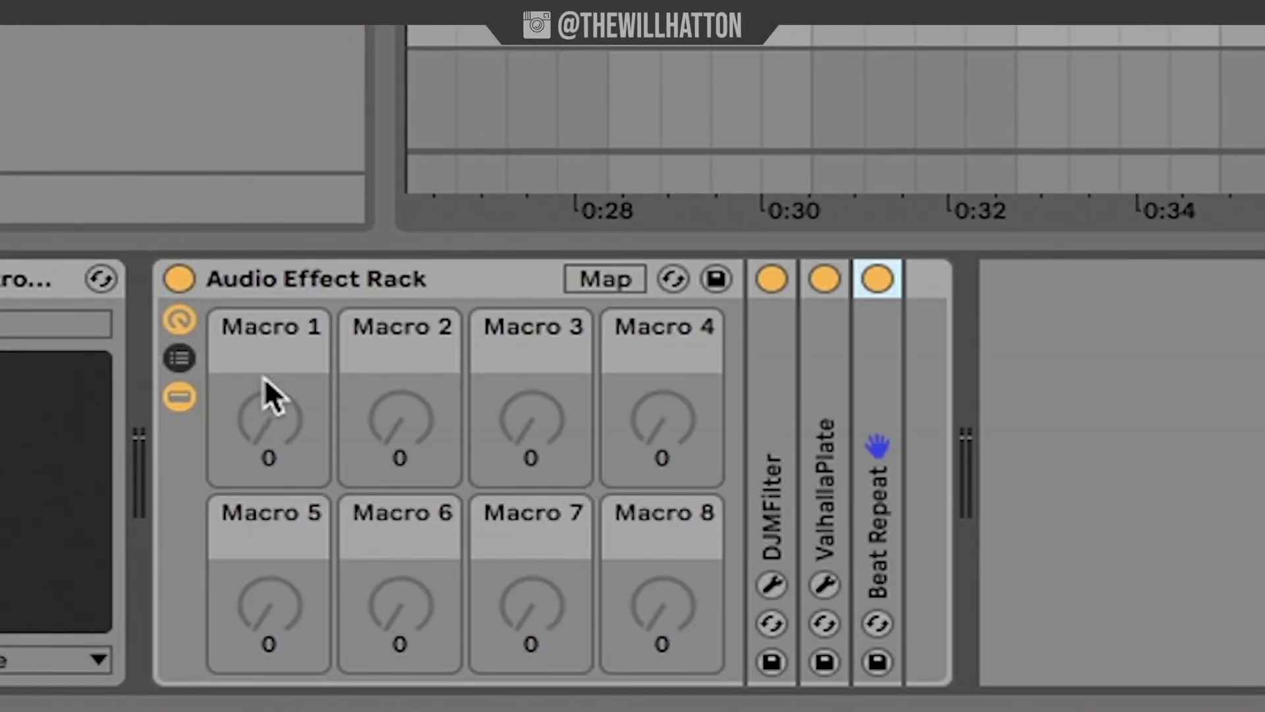
click(630, 277)
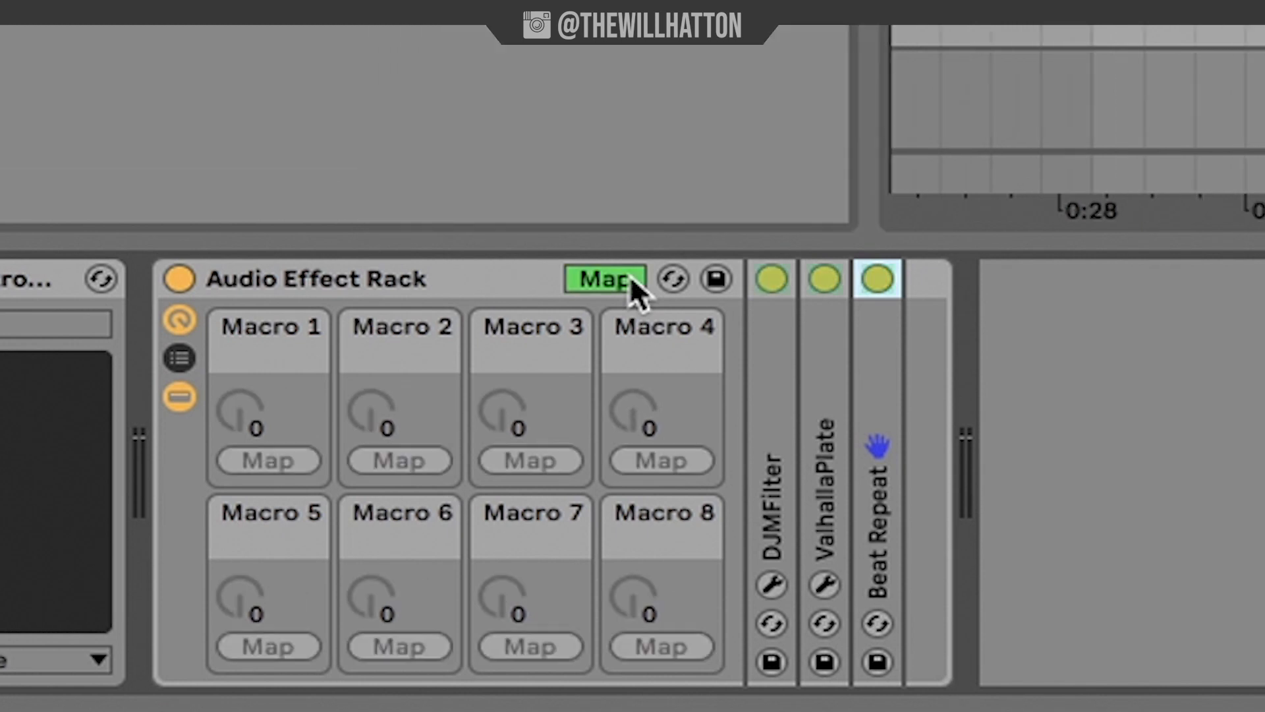
double_click(777, 421)
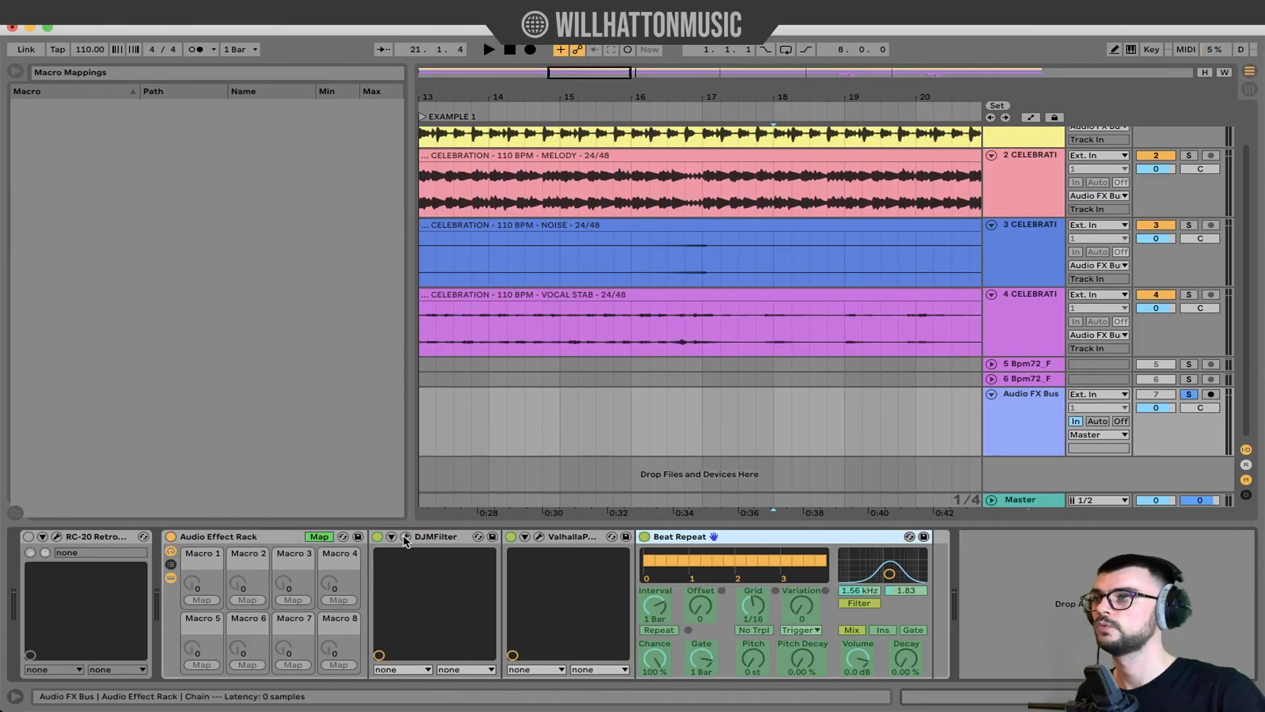
- Map DJMFilter's main filter knob to Macro 1
click(406, 537)
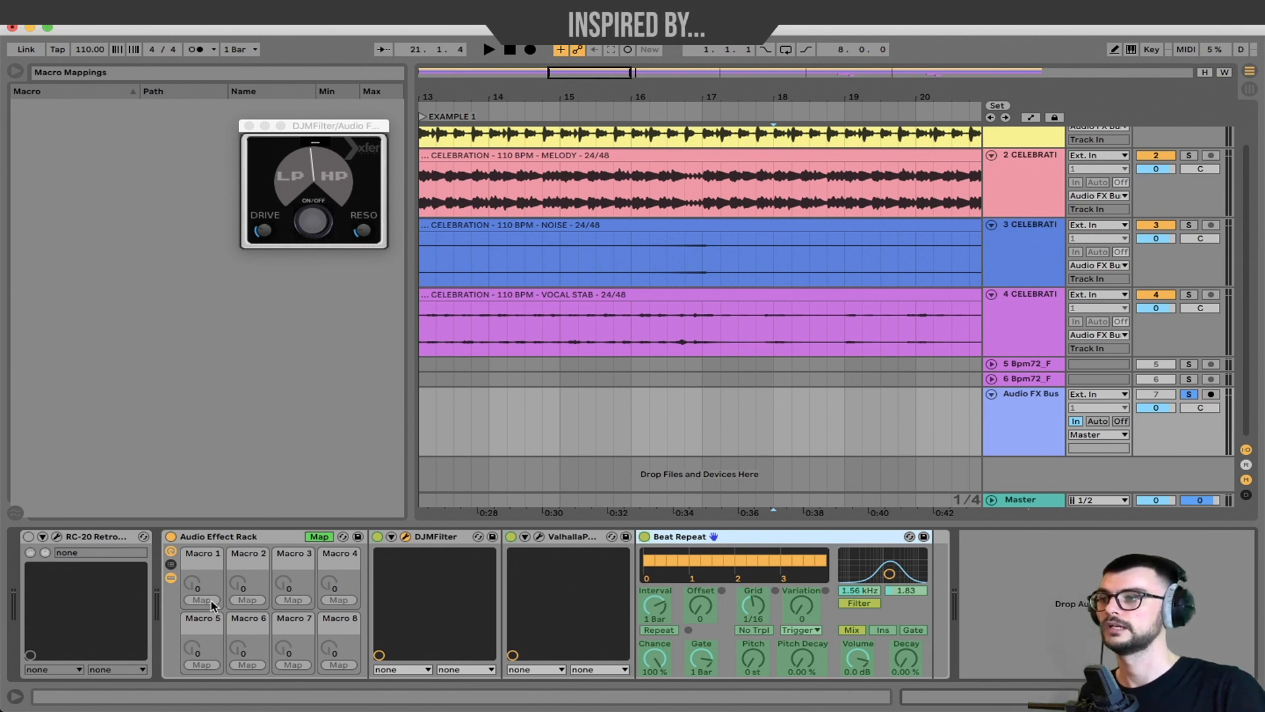
click(321, 177)
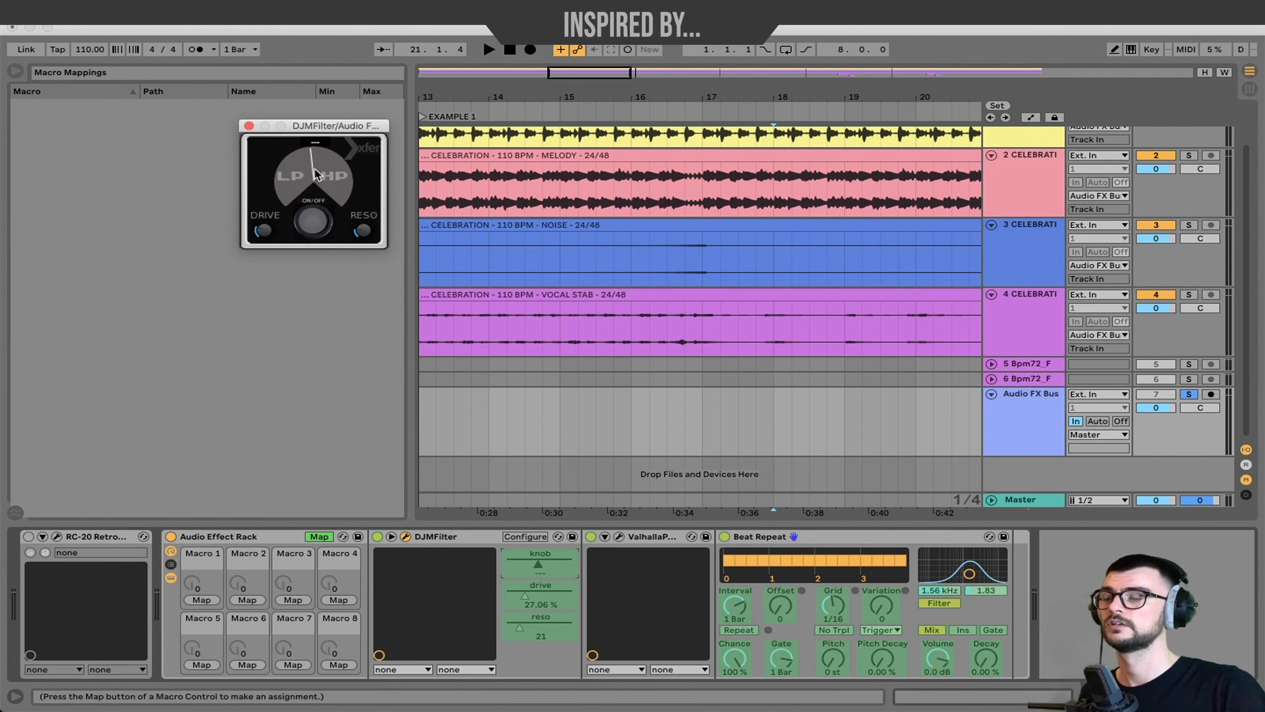
click(212, 599)
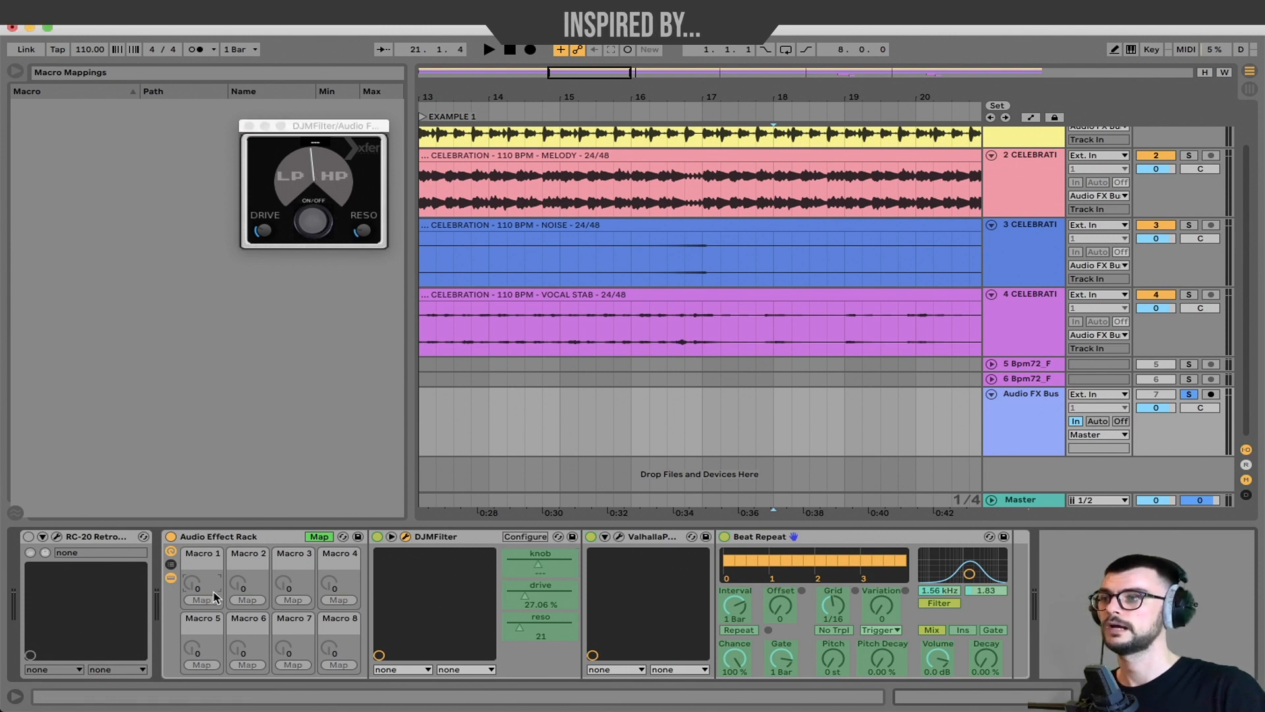
- Map ValhallaPlate's Mix and Beat Repeat's Volume to Macro 1
click(619, 536)
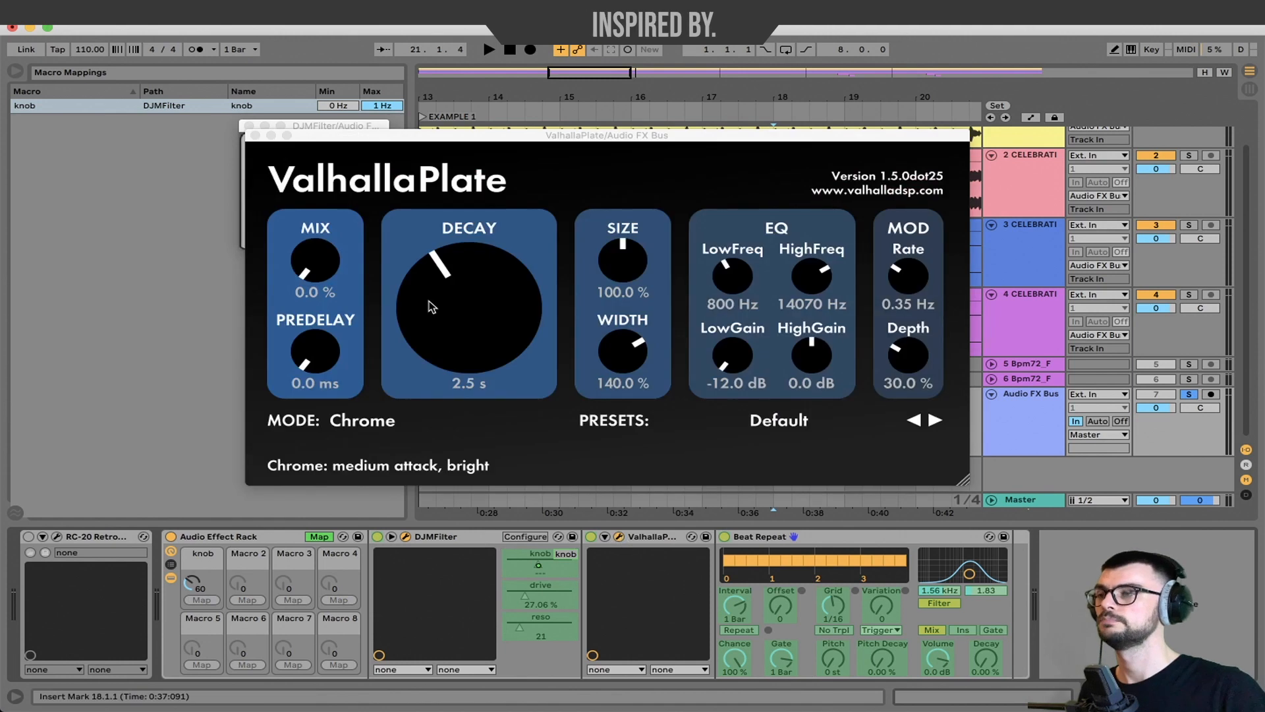
click(315, 237)
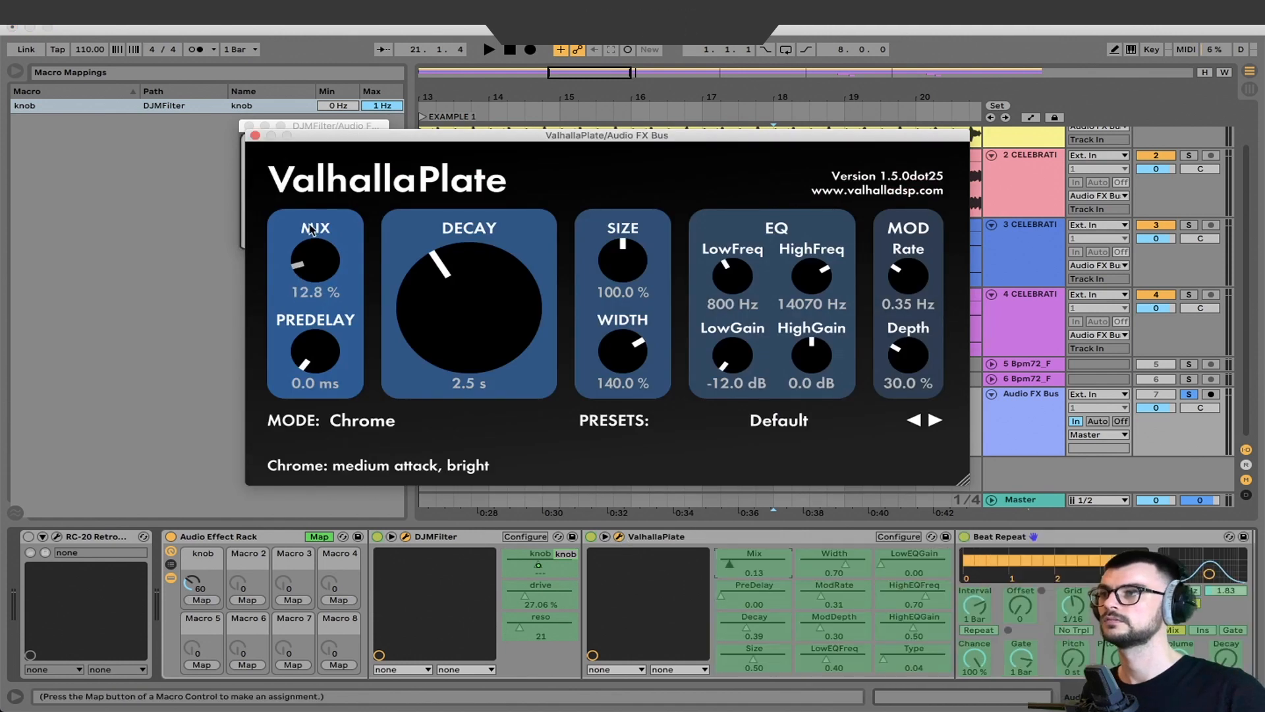
click(202, 600)
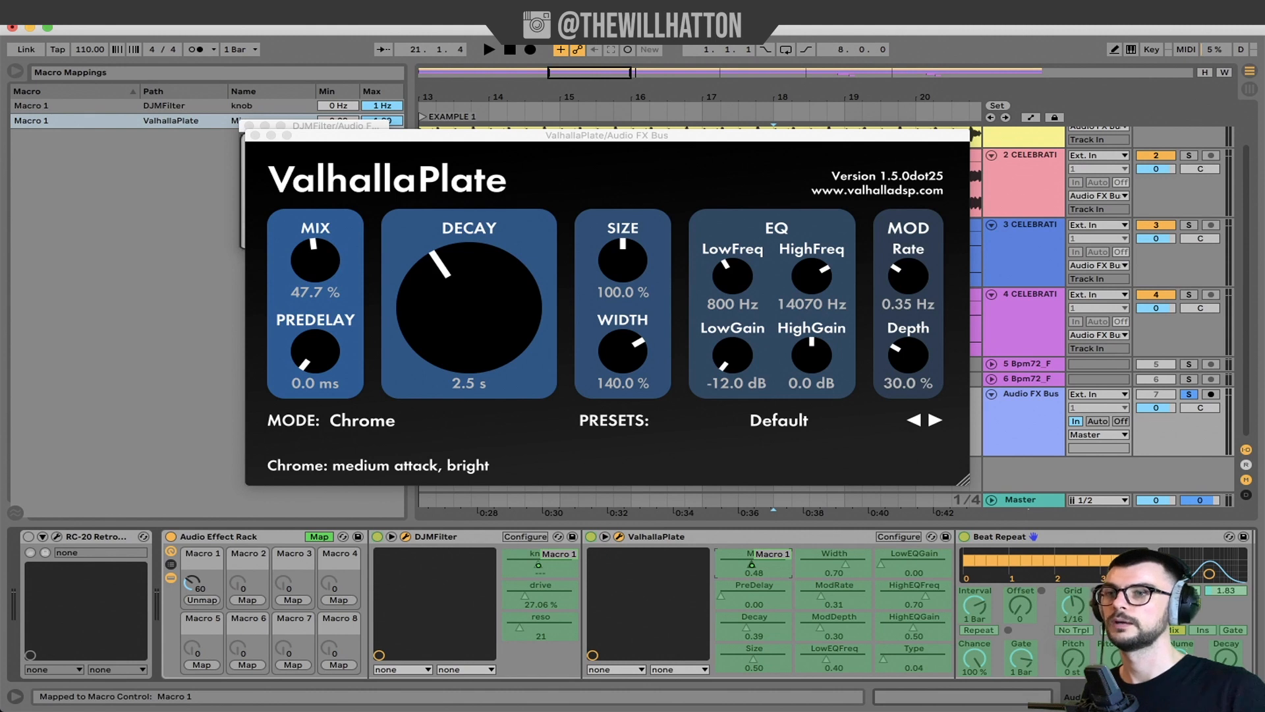
click(1179, 657)
click(199, 600)
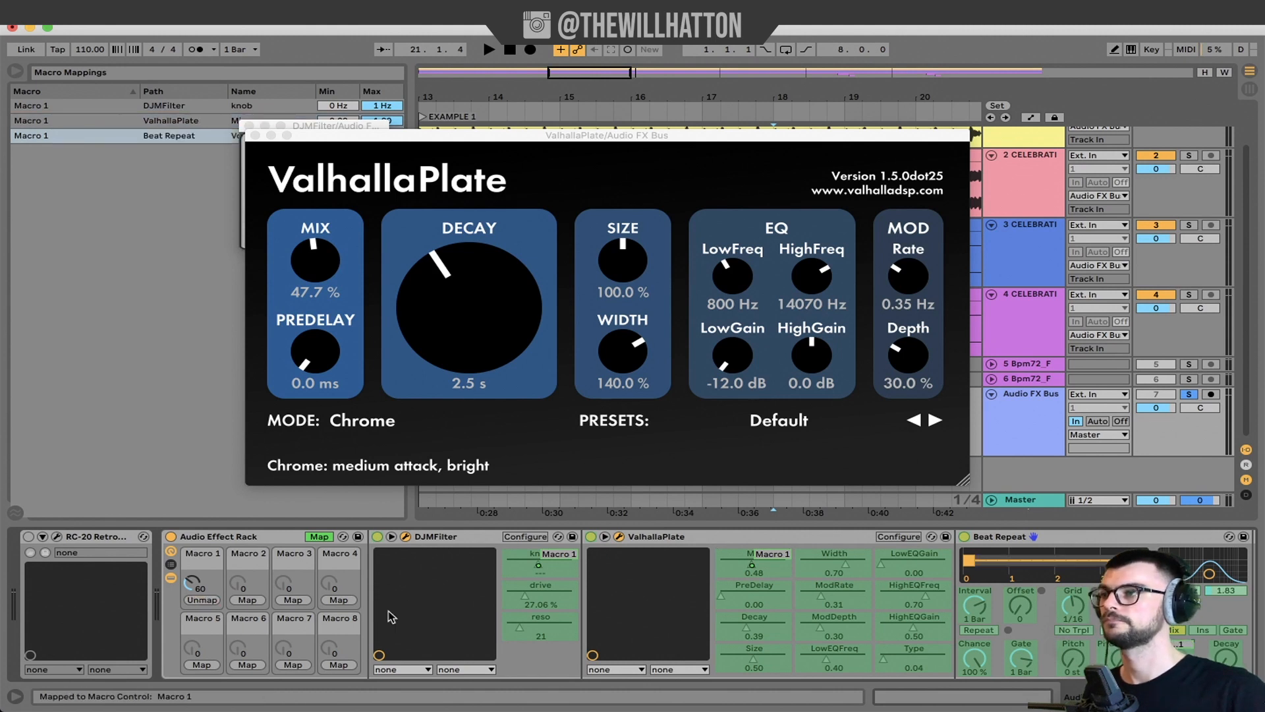
- Leave and reopen macro mapping, and close the DJMFilter and ValhallaPlate windows to expose the mapping list
click(318, 536)
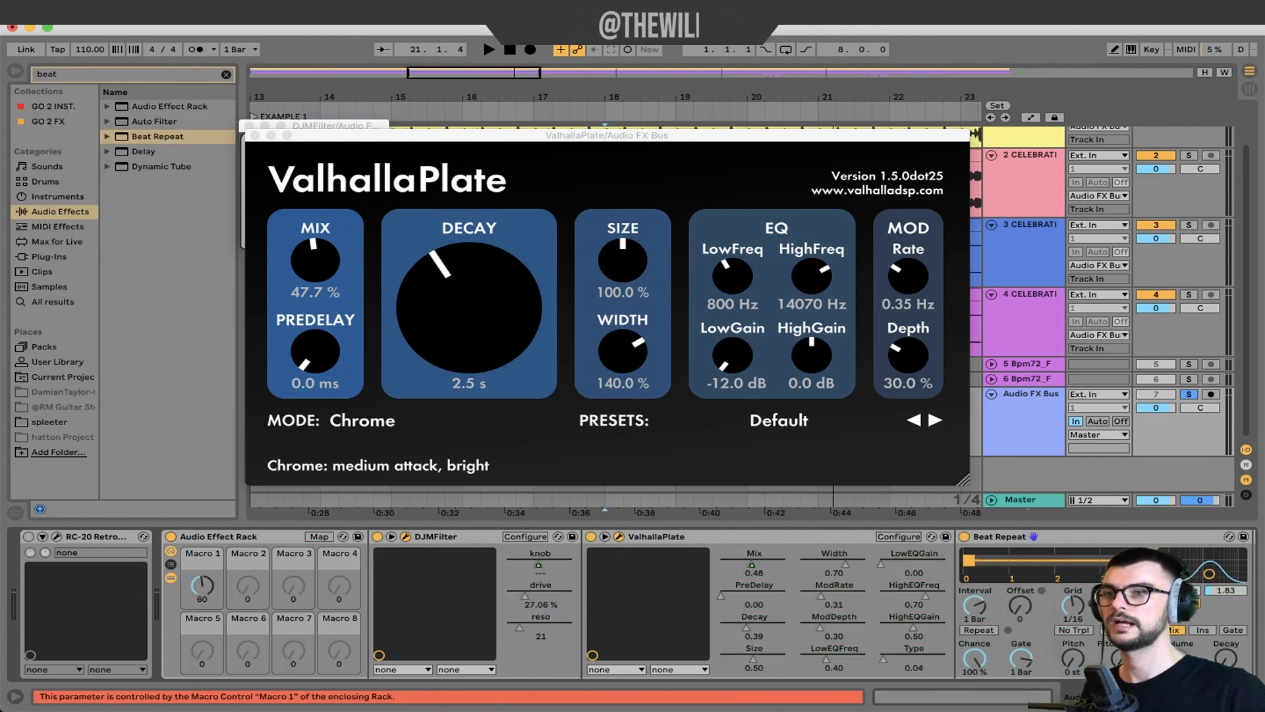
click(319, 536)
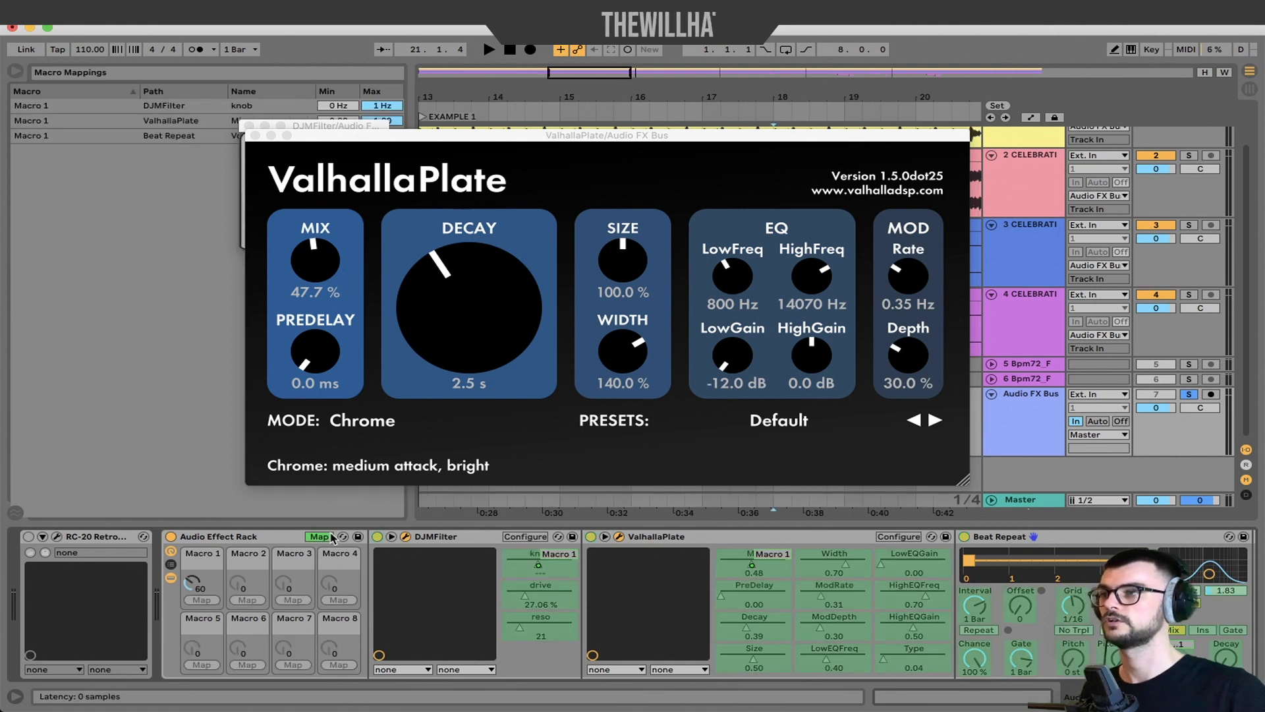
click(249, 125)
click(255, 135)
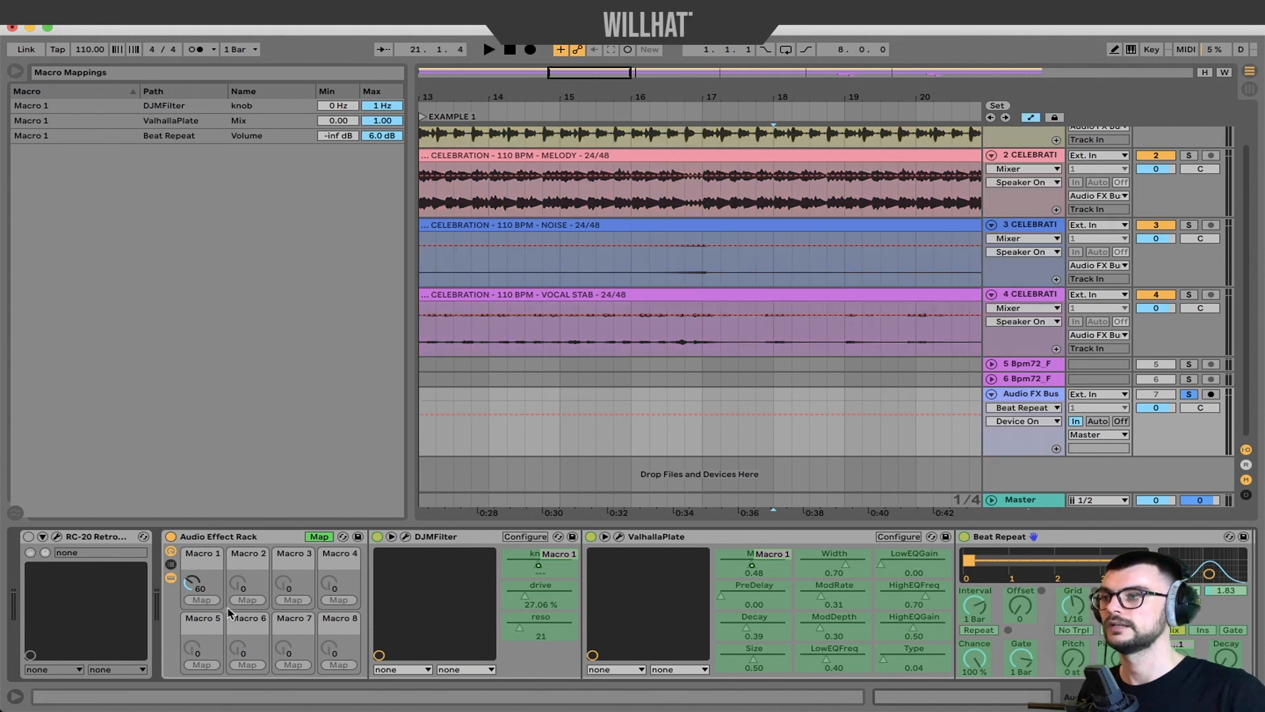
- Leave macro mapping, set Macro 1 to 0 and sweep it during playback to hear the combined effects
click(322, 538)
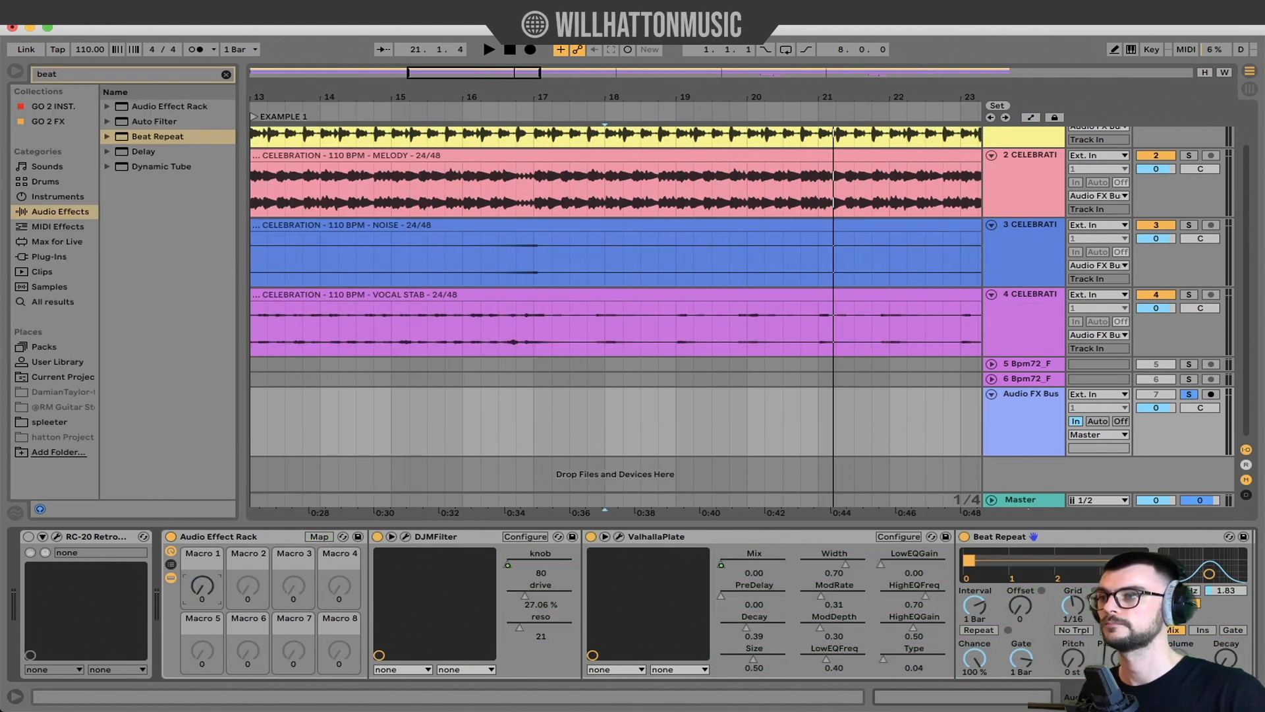
key(space)
drag(203, 586, 202, 548)
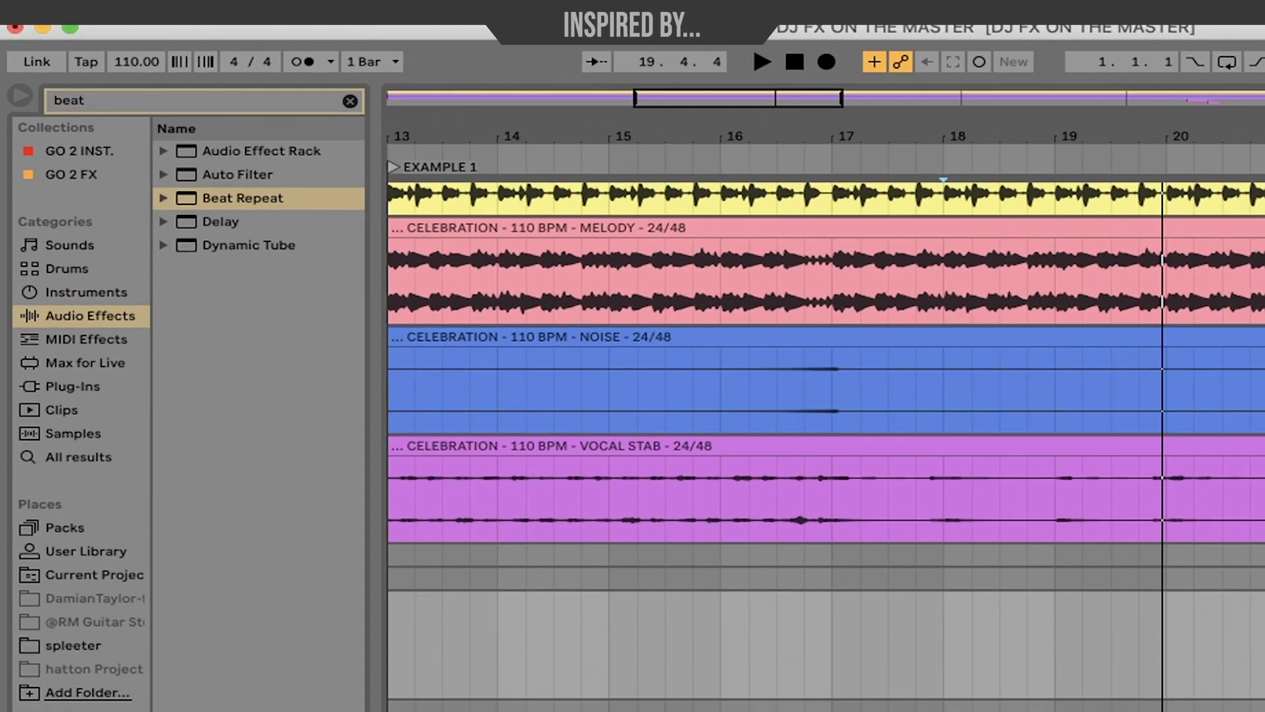
- Set the Macro 1 mapping ranges: DJMFilter knob Min 0.5 Hz, Beat Repeat Volume Max 2.0 dB and ValhallaPlate Mix Max 0.95
click(329, 541)
drag(338, 105, 338, 104)
drag(1009, 265, 1010, 208)
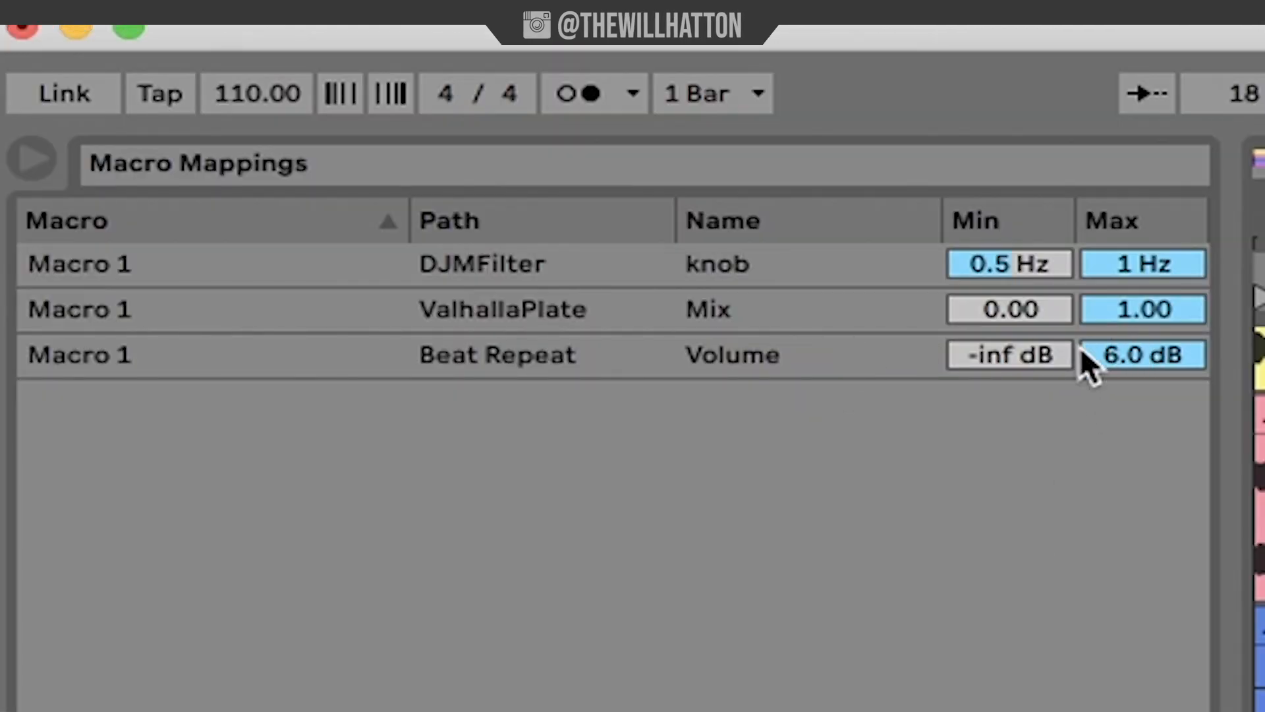
drag(1082, 349, 1082, 380)
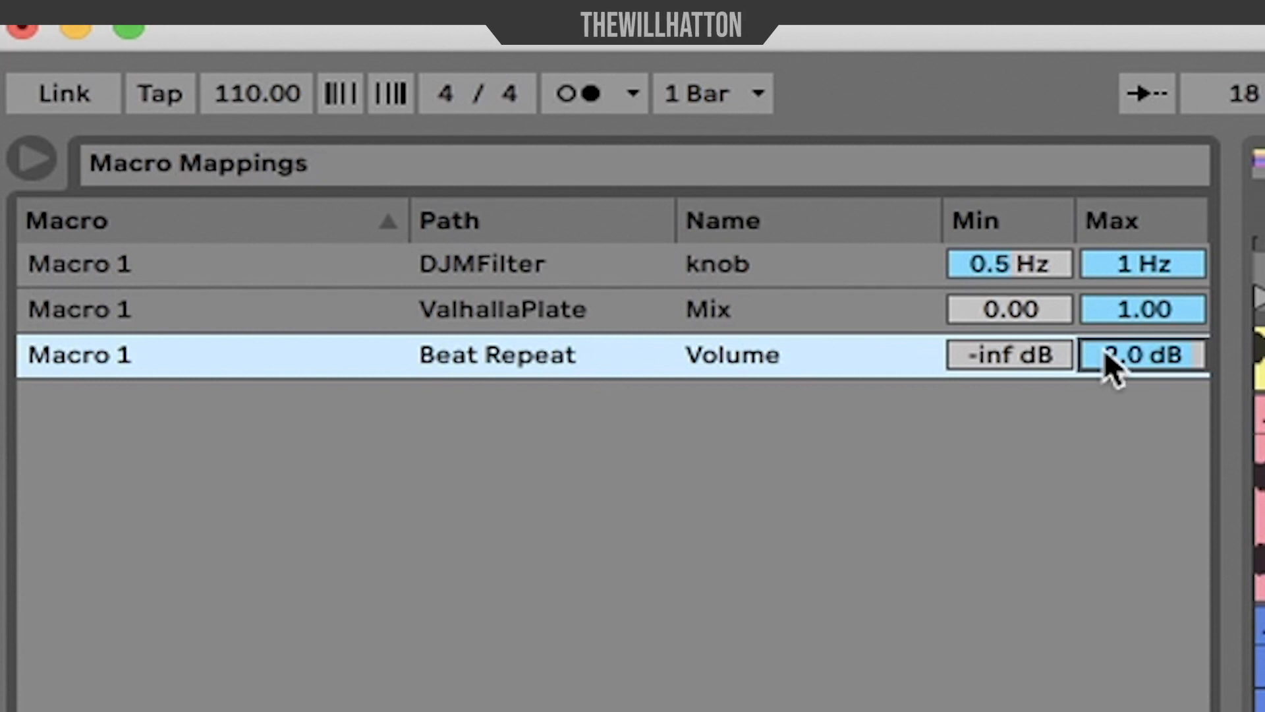
drag(1134, 311, 1133, 317)
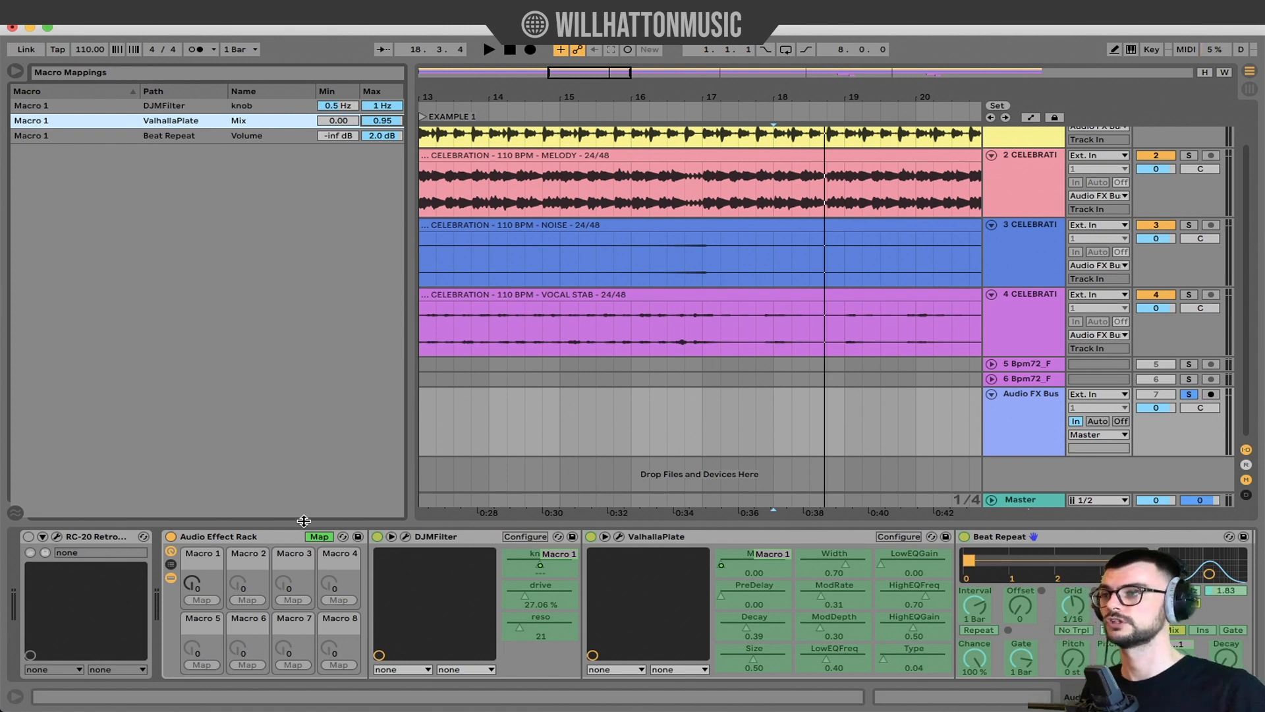
- Leave macro mapping, play from position 15.3.1 and sweep Macro 1 to test the transition, returning it to 0
click(320, 536)
click(427, 411)
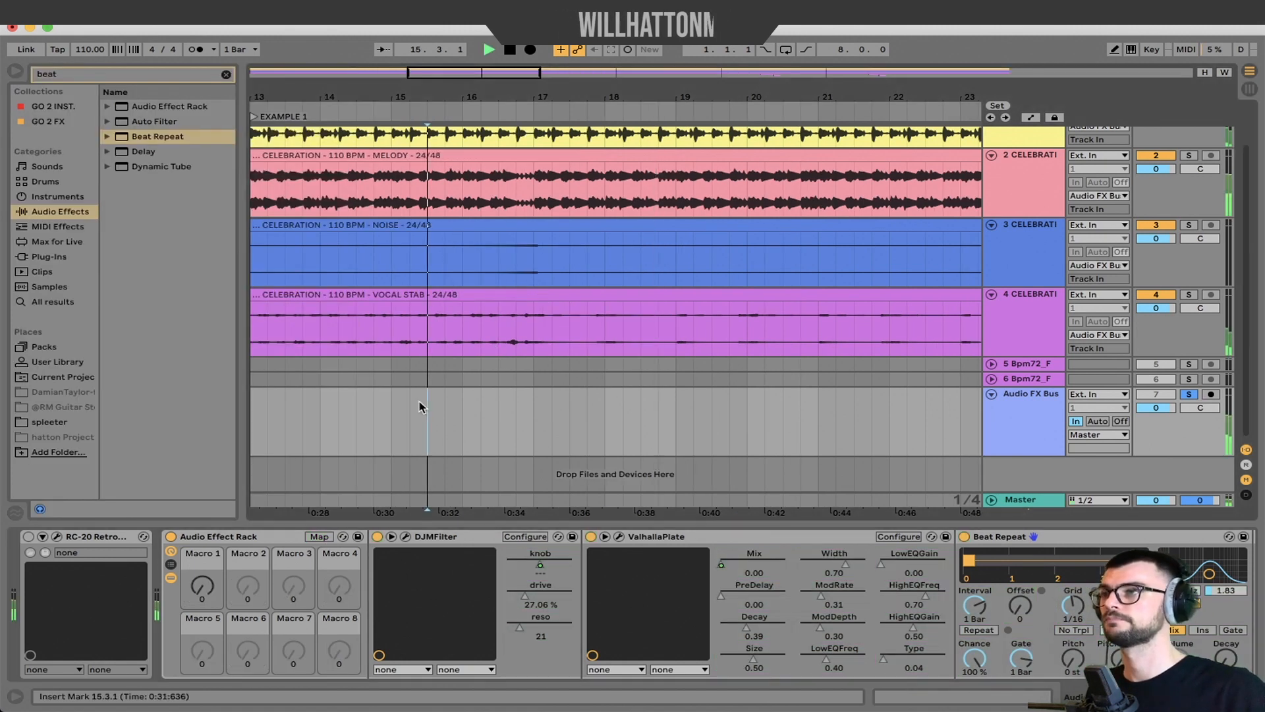
key(space)
drag(203, 586, 202, 499)
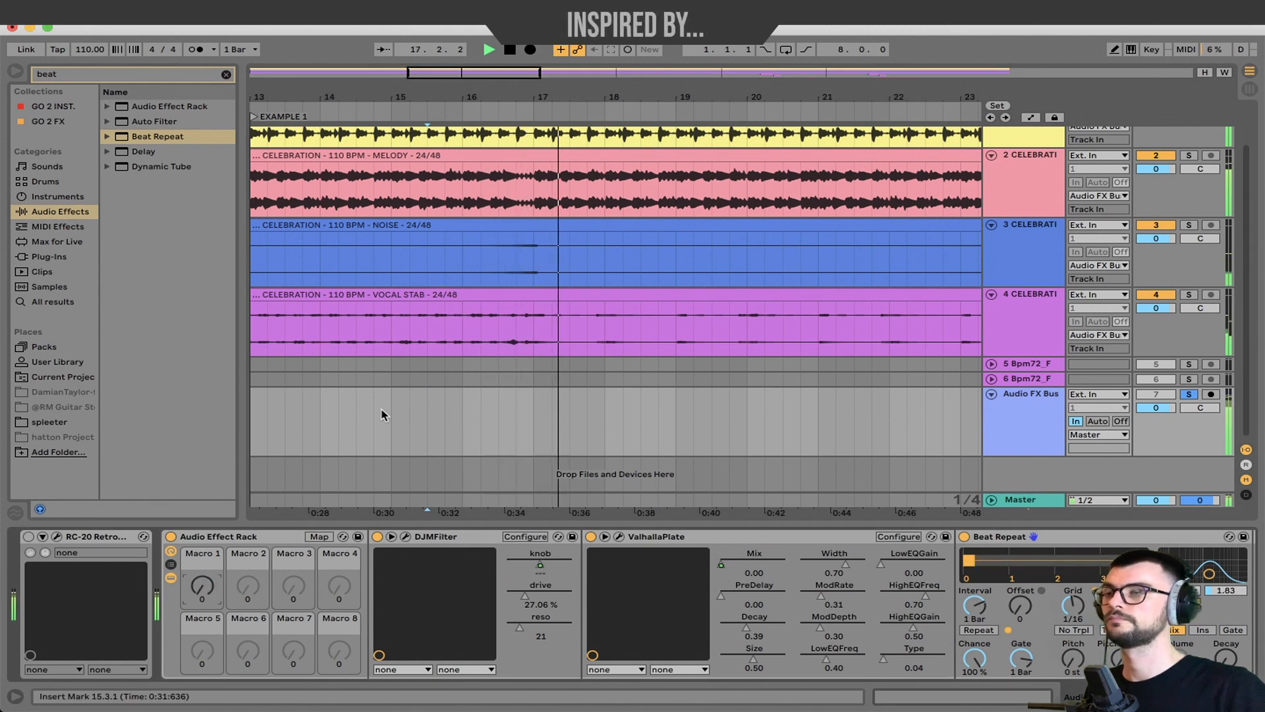
key(space)
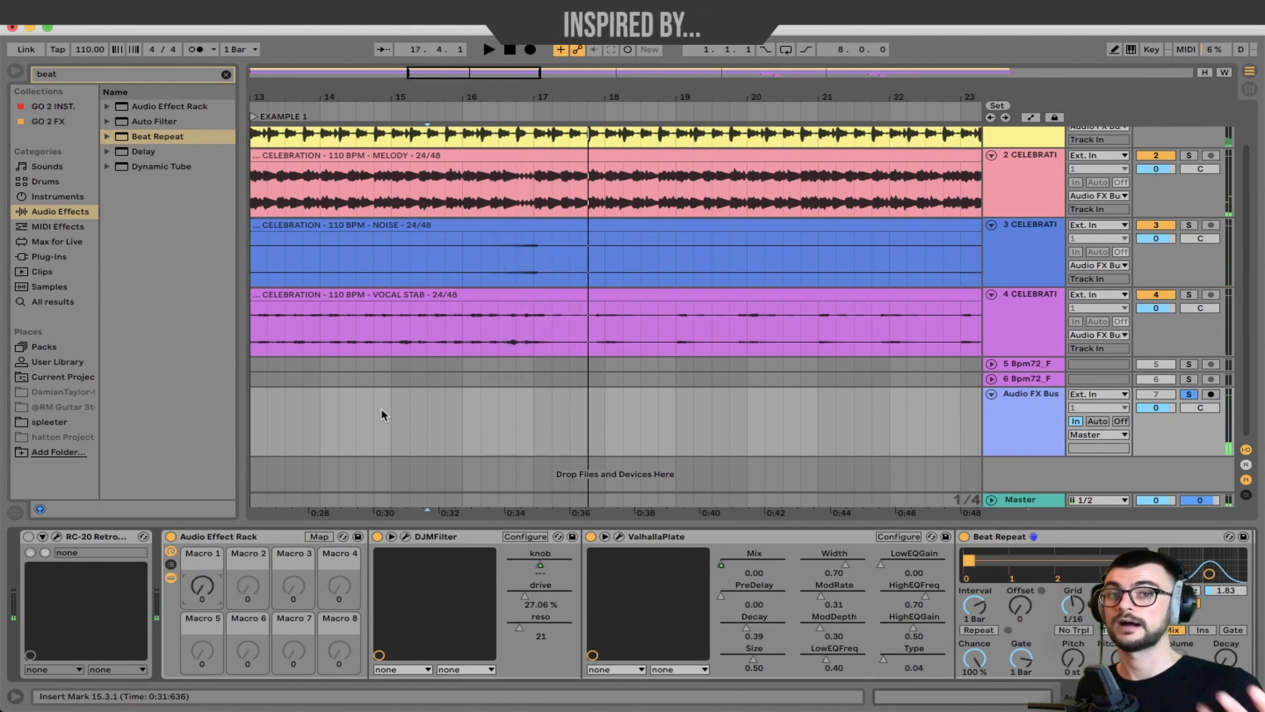
- Record a live sweep of Macro 1 from 0 up to 127 as automation on the Audio FX Bus
click(534, 50)
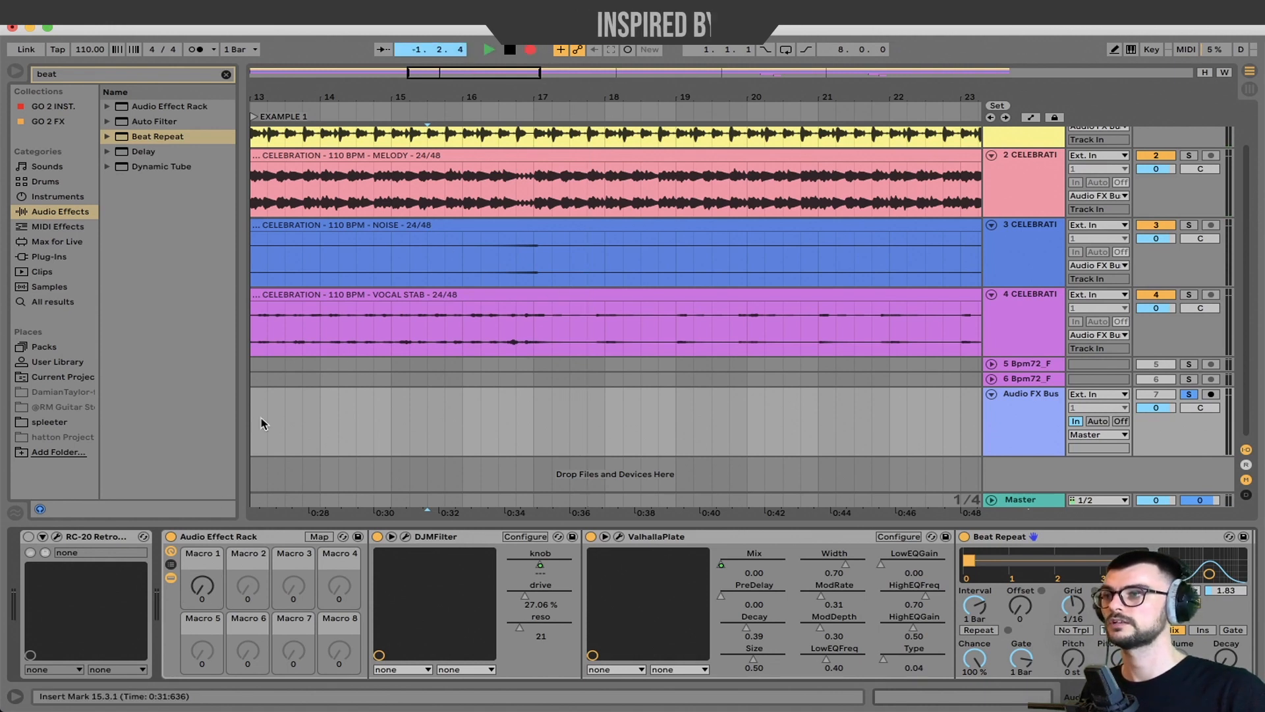
drag(202, 584, 202, 537)
key(space)
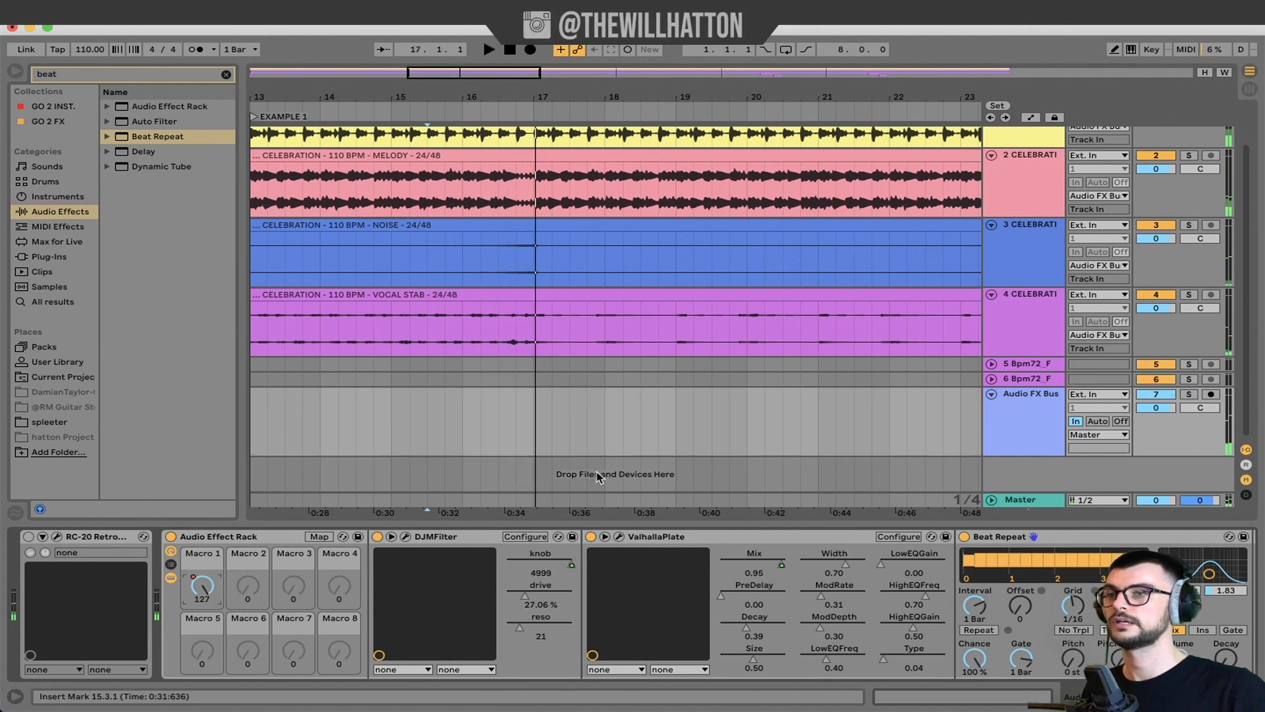
- Show the track automation and clear the recorded Macro 1 ramp on the Audio FX Bus, leaving the line flat at 0
click(592, 419)
key(a)
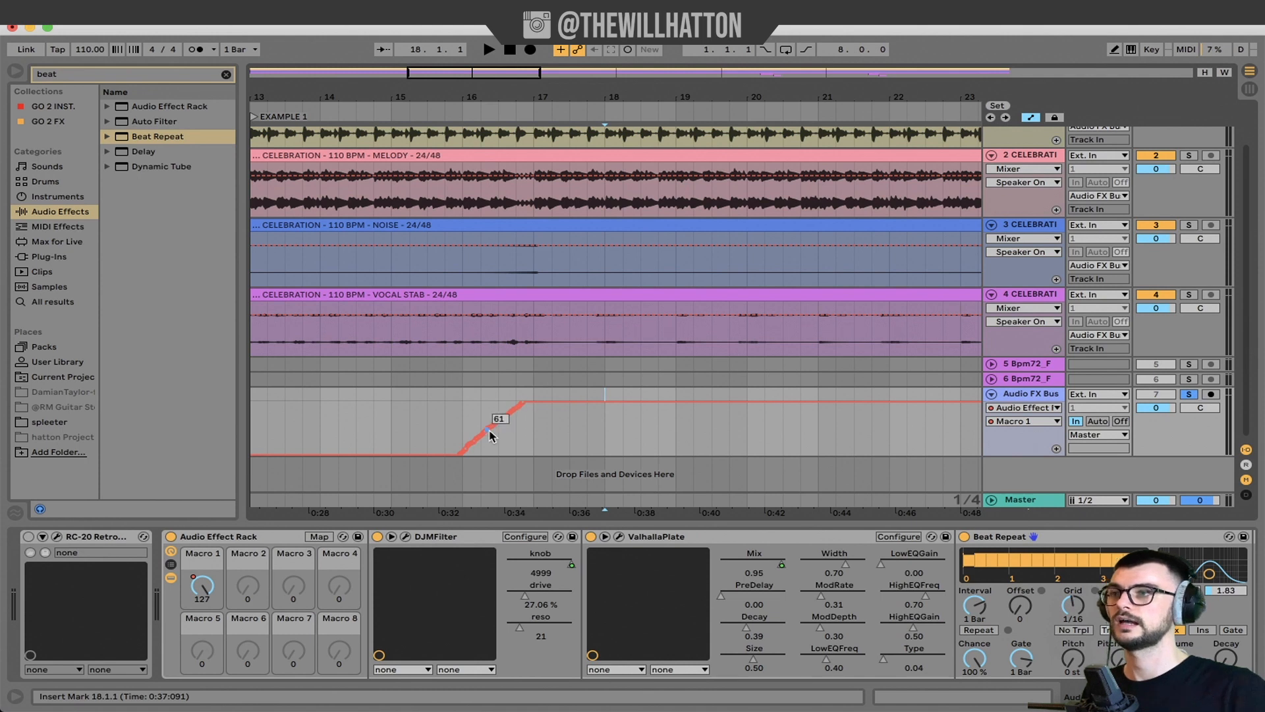
mouse_move(541, 402)
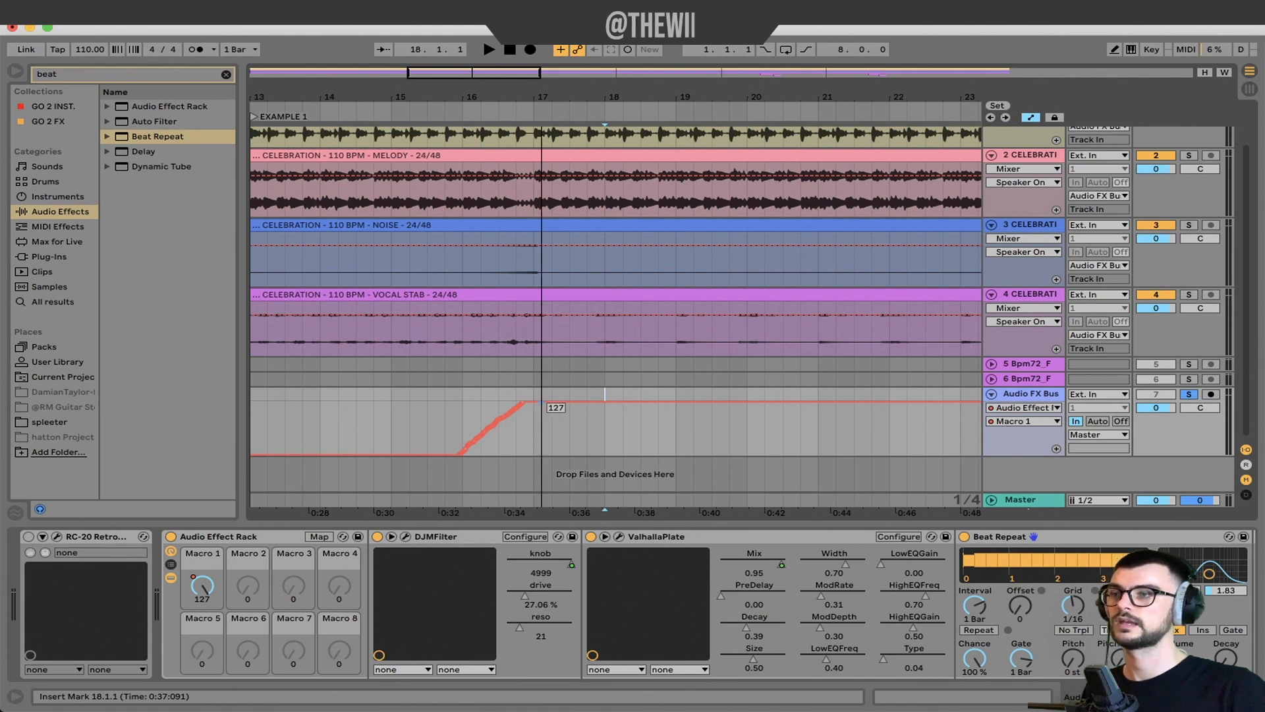
mouse_move(541, 402)
mouse_down()
mouse_move(544, 455)
mouse_move(374, 454)
mouse_up()
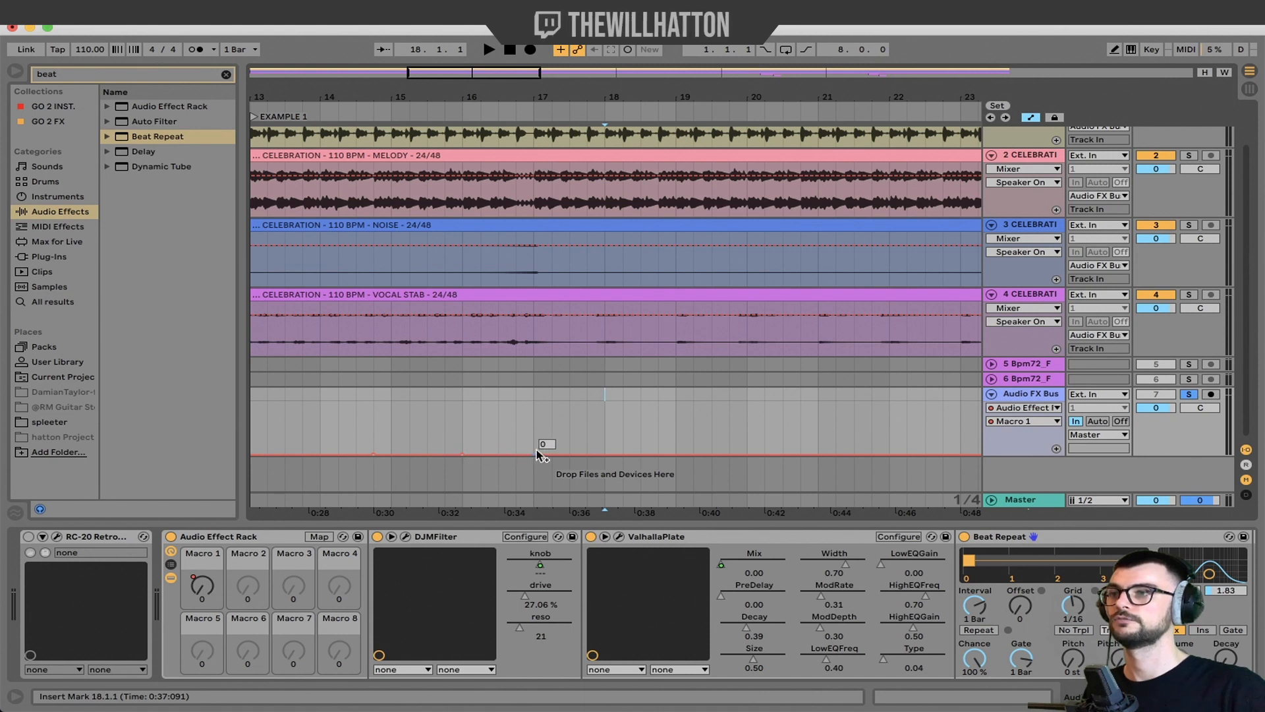
- Draw Macro 1 automation curving from 0 at bar 16 up to 127 at bar 17 with an immediate drop to 0, and play it
drag(541, 453, 532, 404)
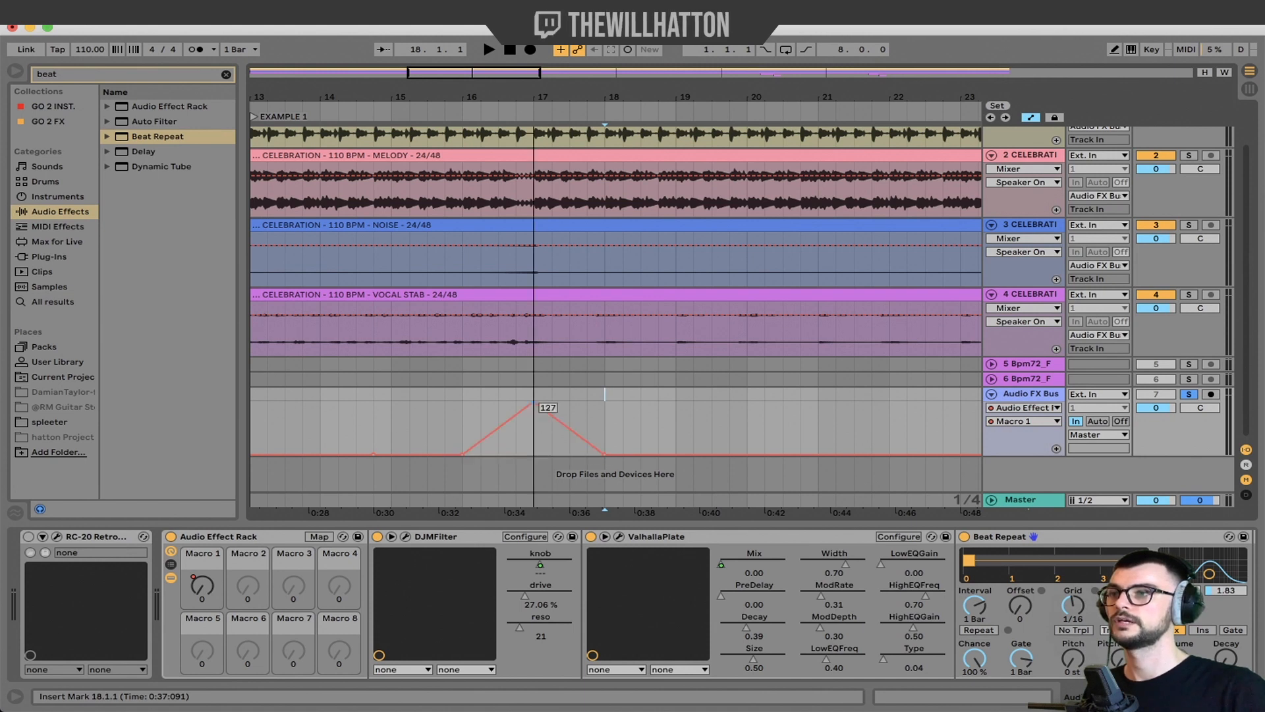
drag(602, 454, 535, 453)
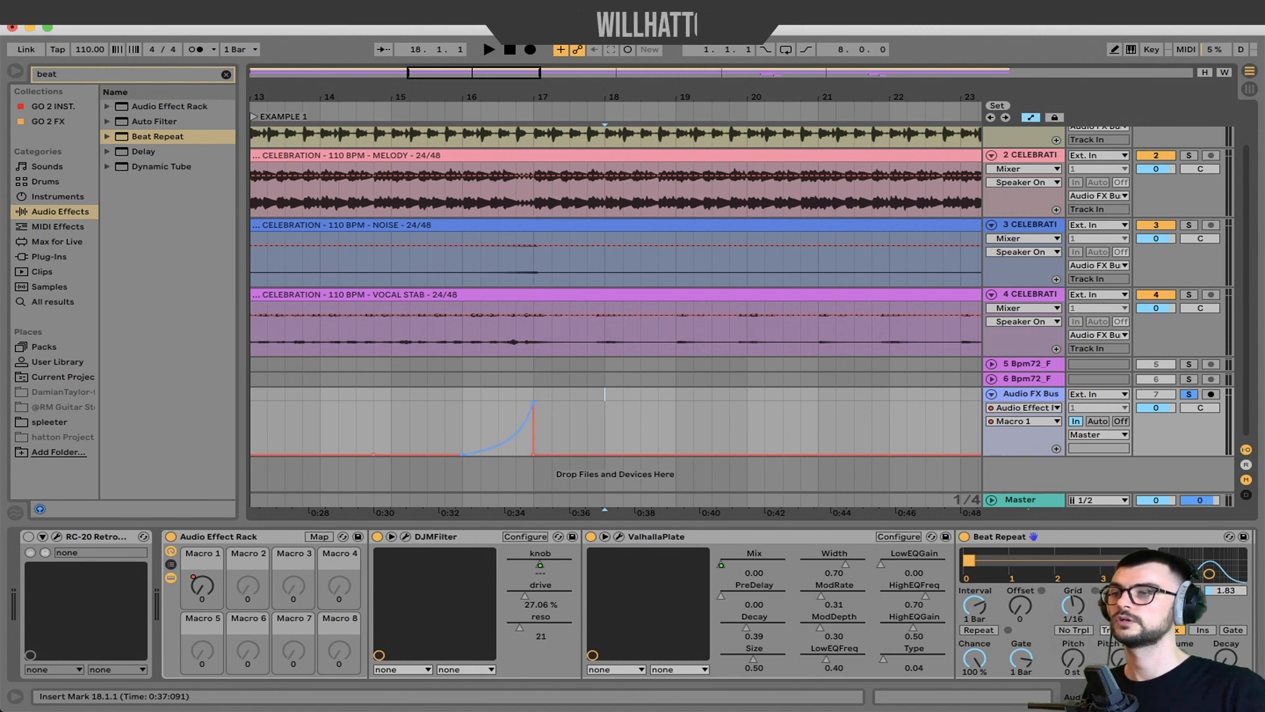
click(463, 422)
key(space)
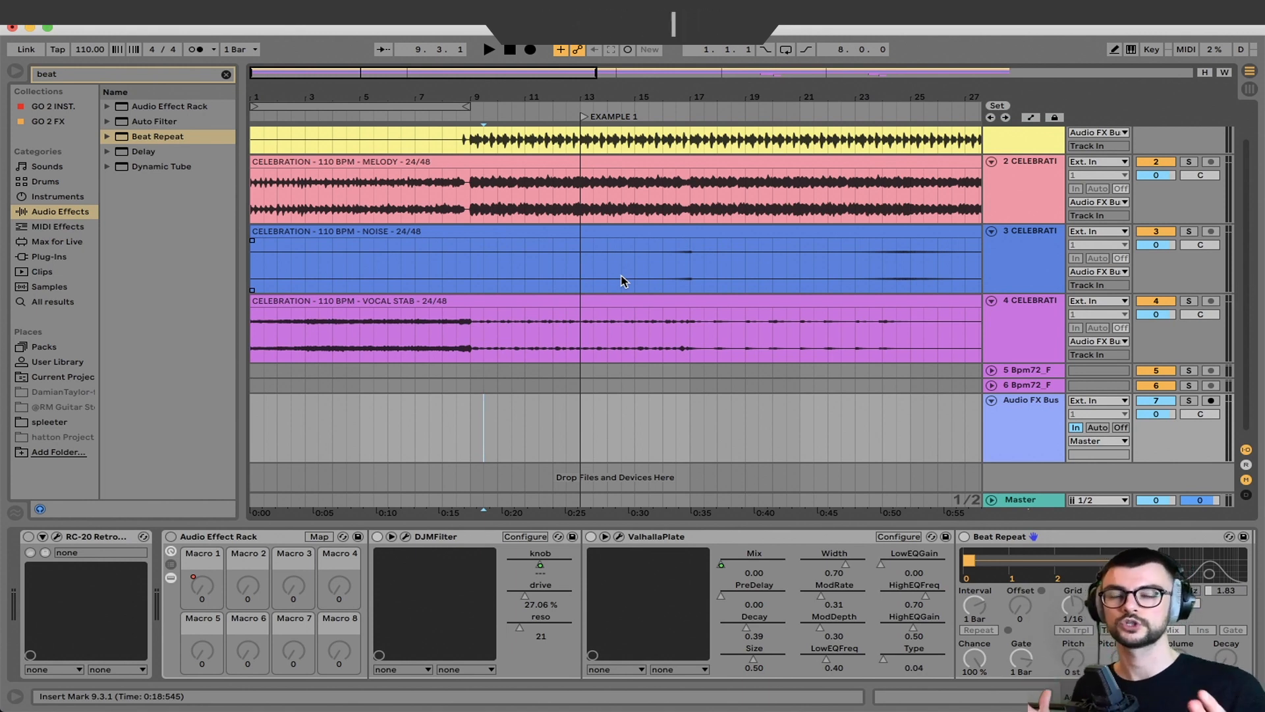
- Insert an audio track below the Audio FX Bus with Master as its input, record-armed and with the track muted
click(1029, 440)
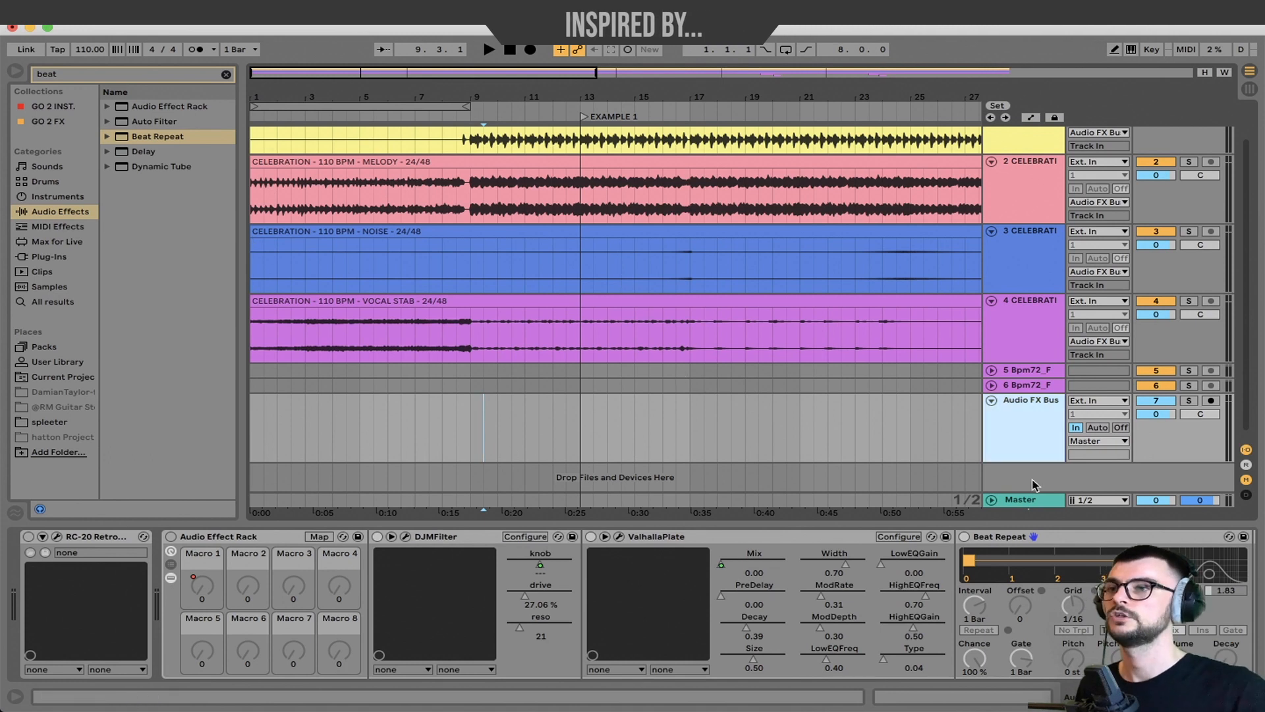
right_click(1032, 483)
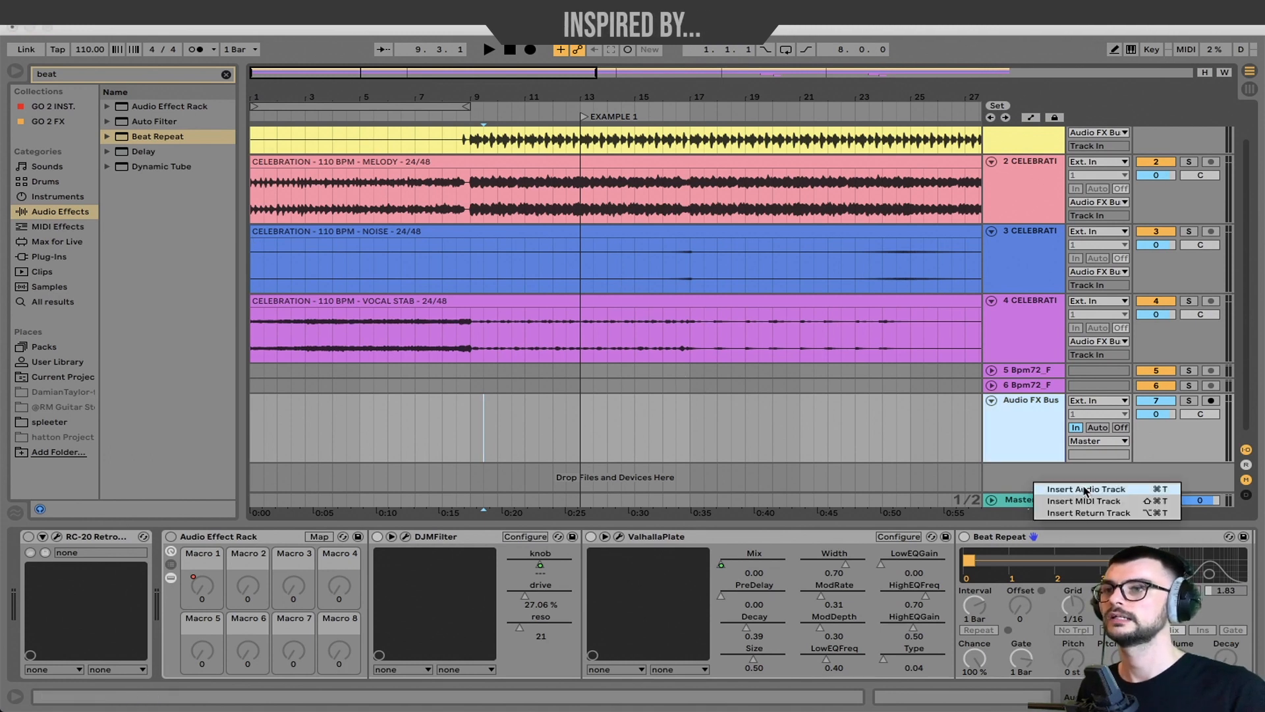
click(1084, 490)
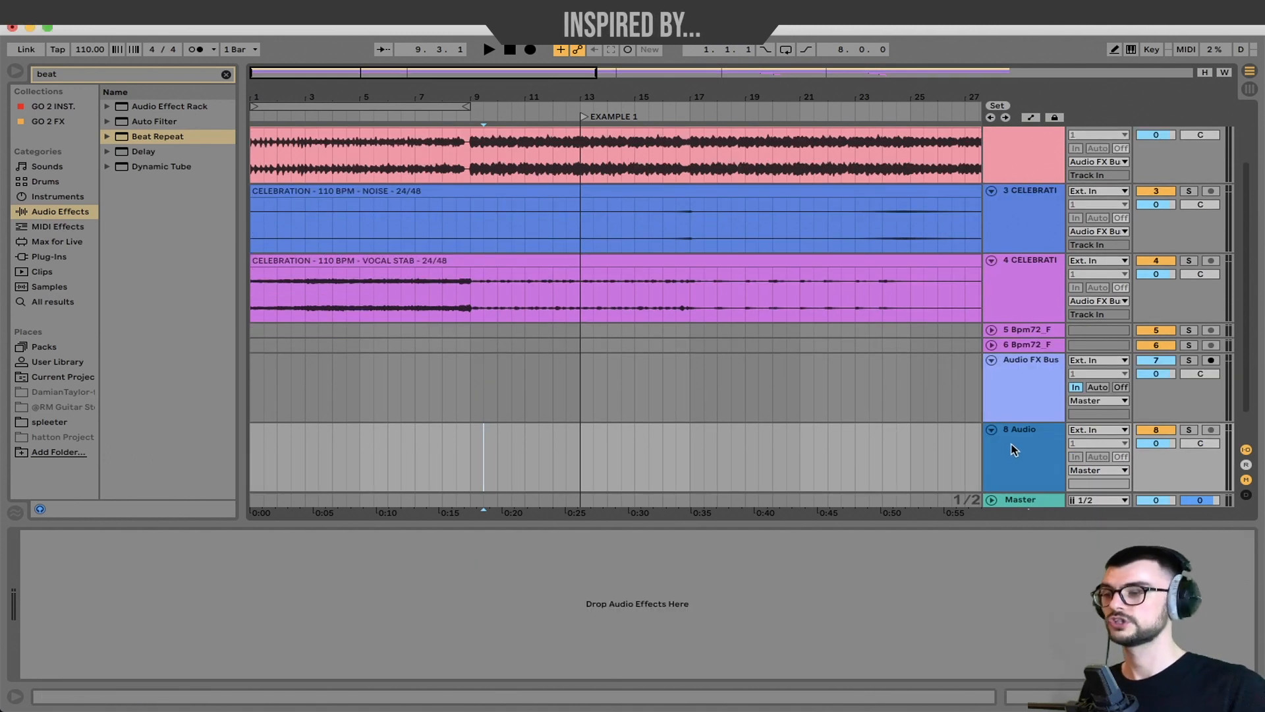
click(1039, 458)
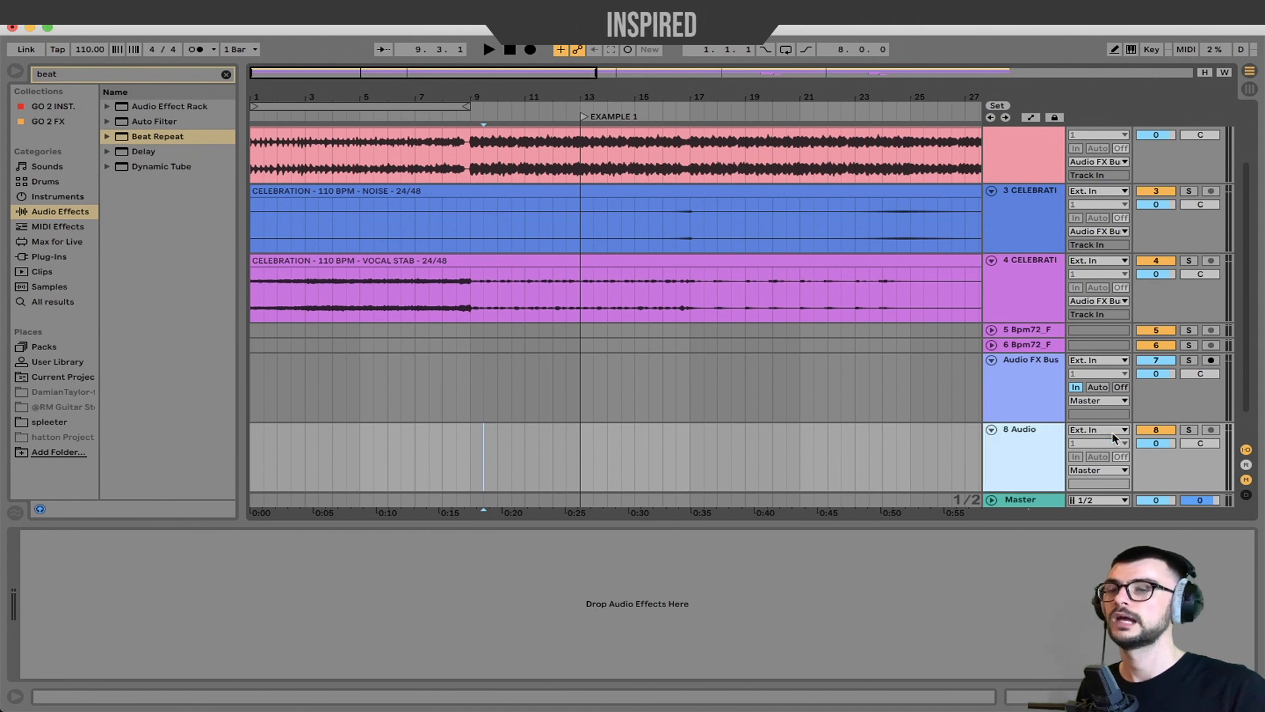
click(1096, 431)
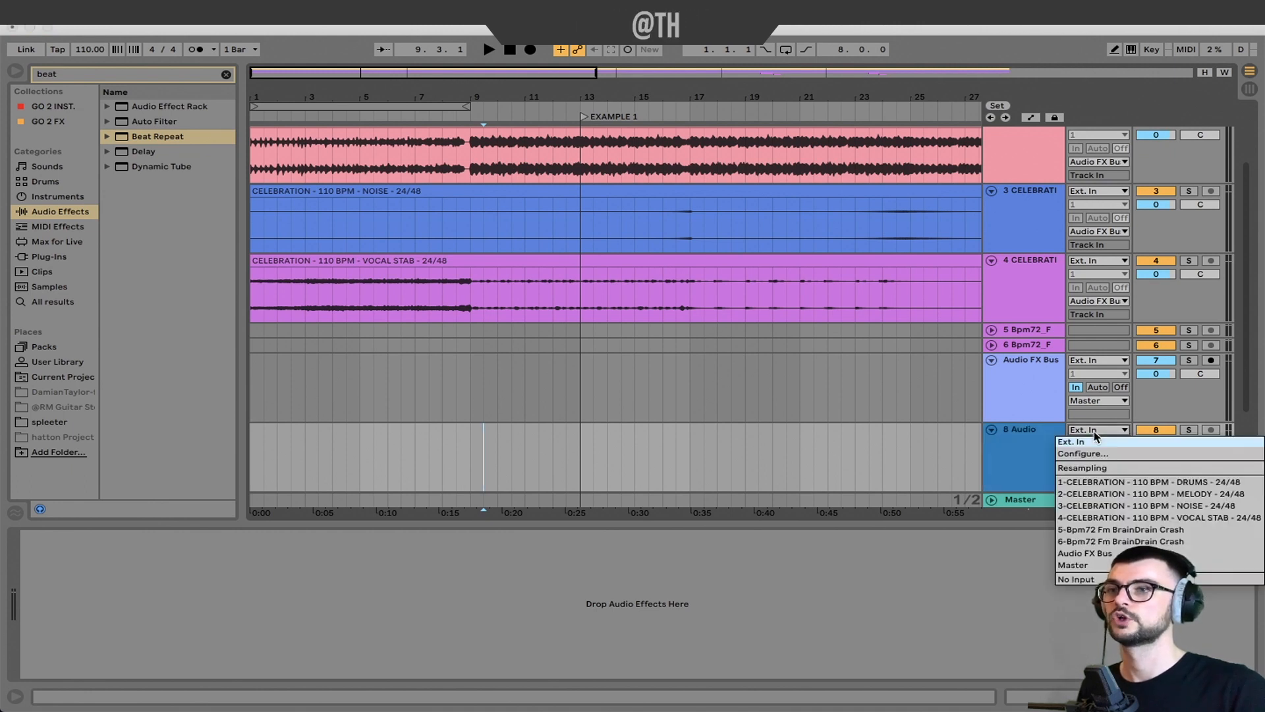
click(1087, 565)
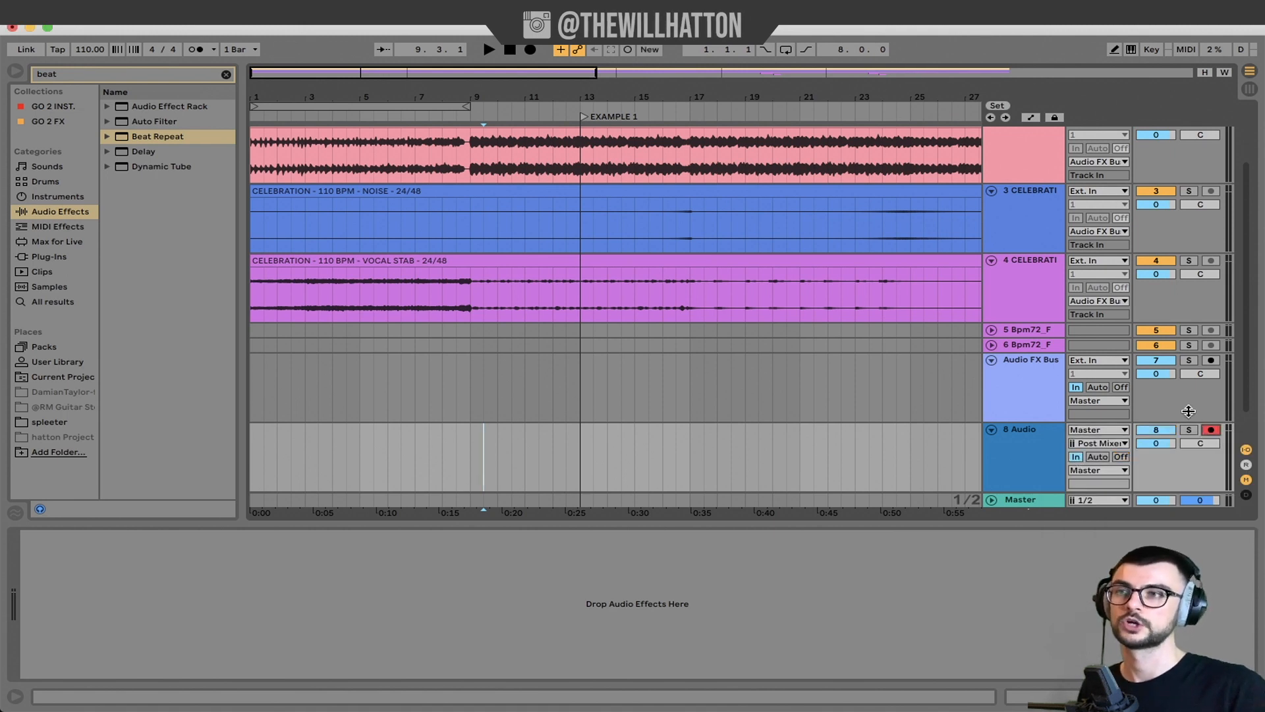
click(1159, 430)
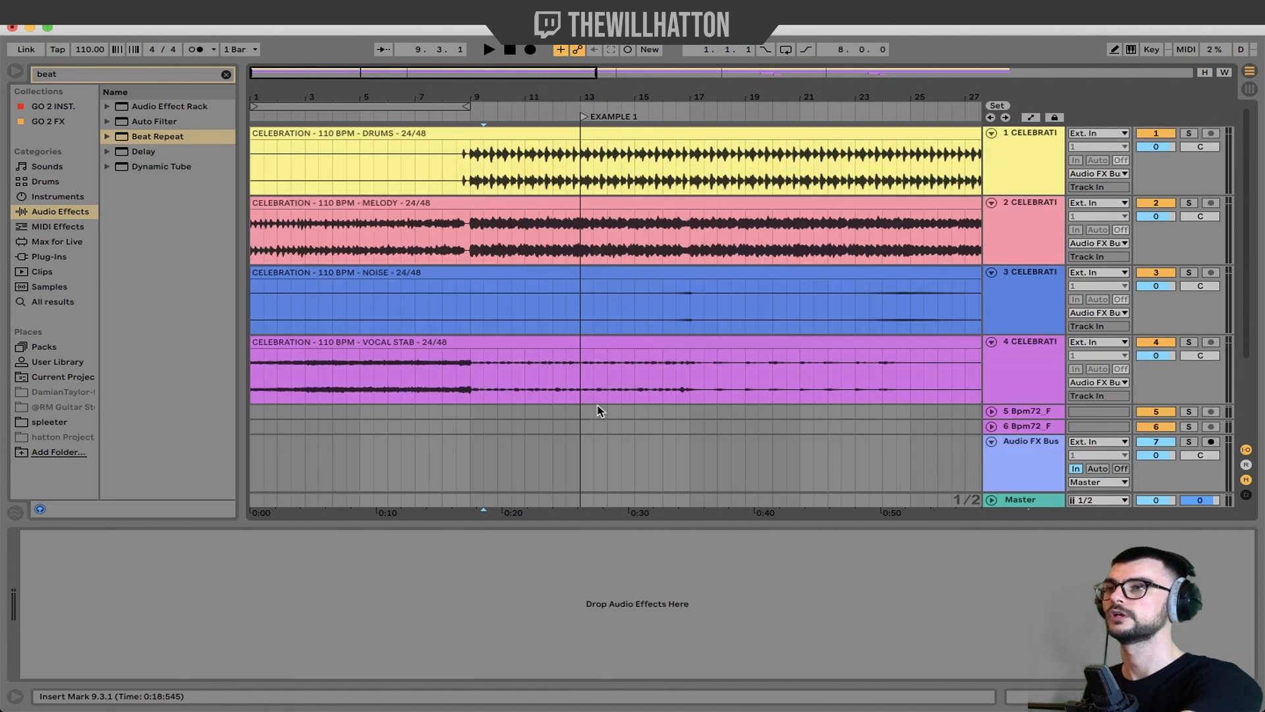
- Record the bus audio from position 52.1.1 onto the Audio FX Bus track and stop shortly past bar 53
click(599, 448)
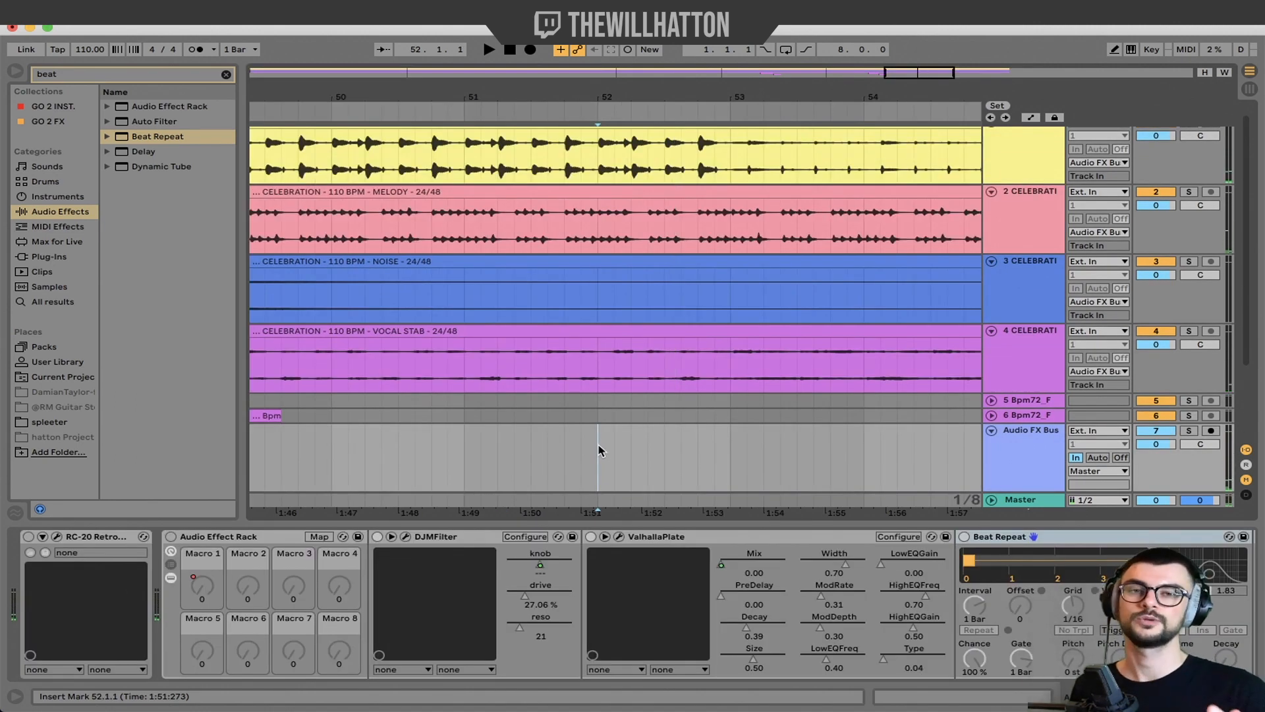
click(530, 50)
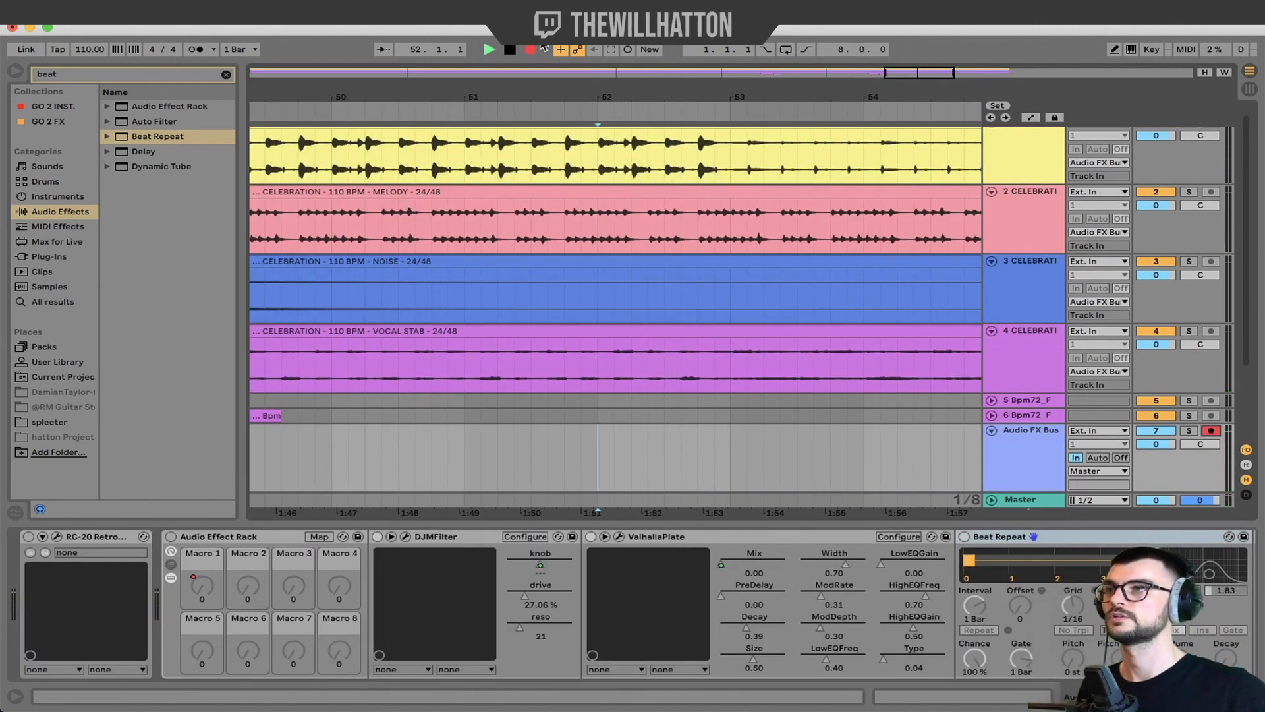
click(530, 50)
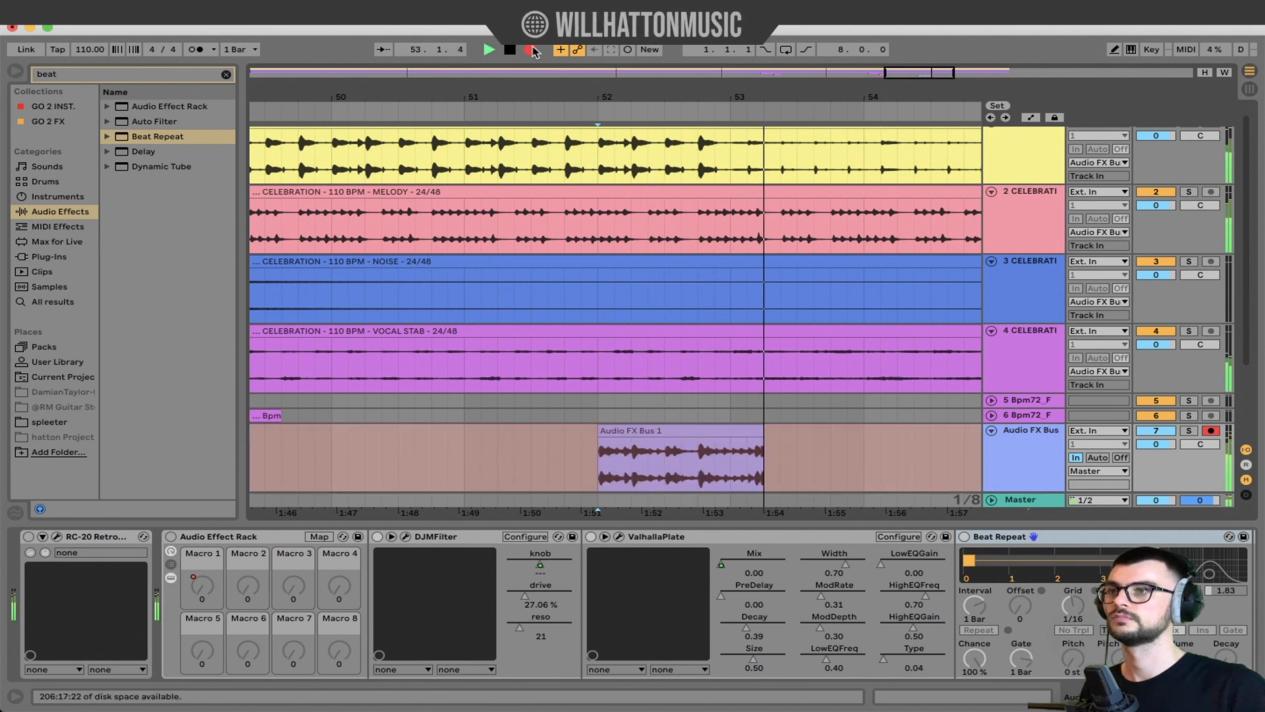
key(space)
- Trim the recorded Audio FX Bus clip to end at 53.1.1, and disarm the track with its monitoring Off
click(814, 463)
drag(815, 462, 738, 459)
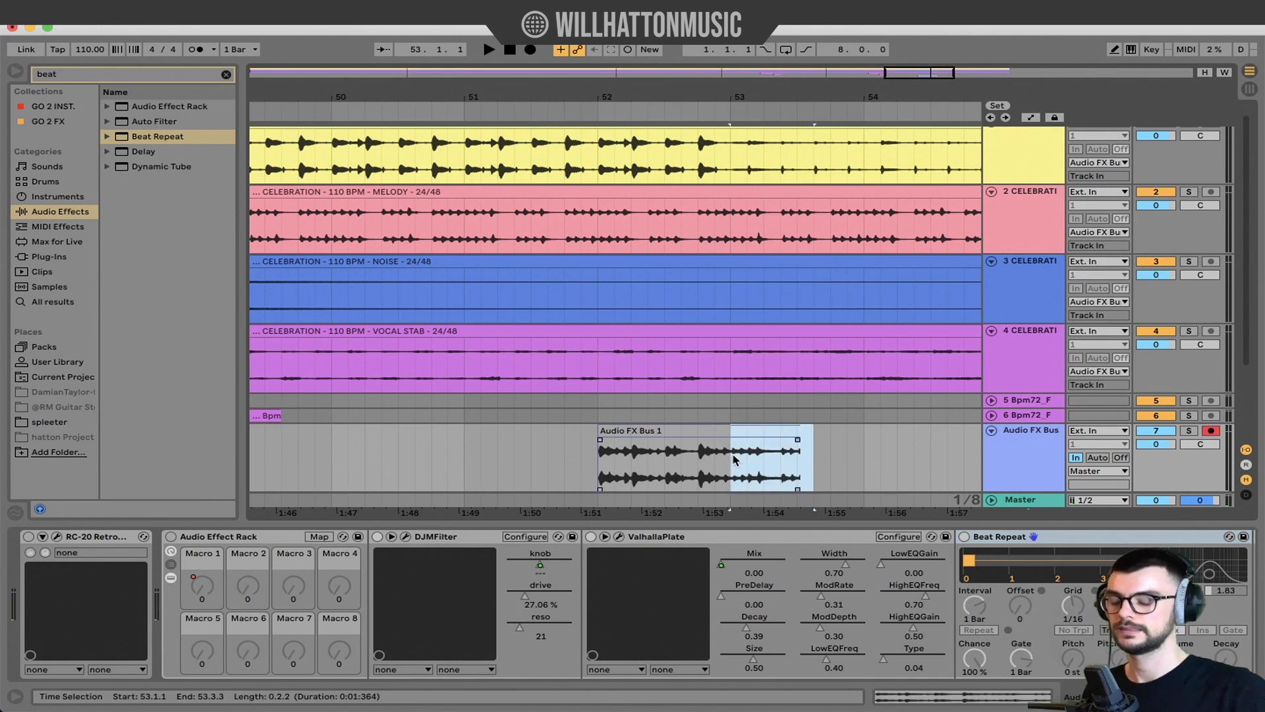
click(1209, 431)
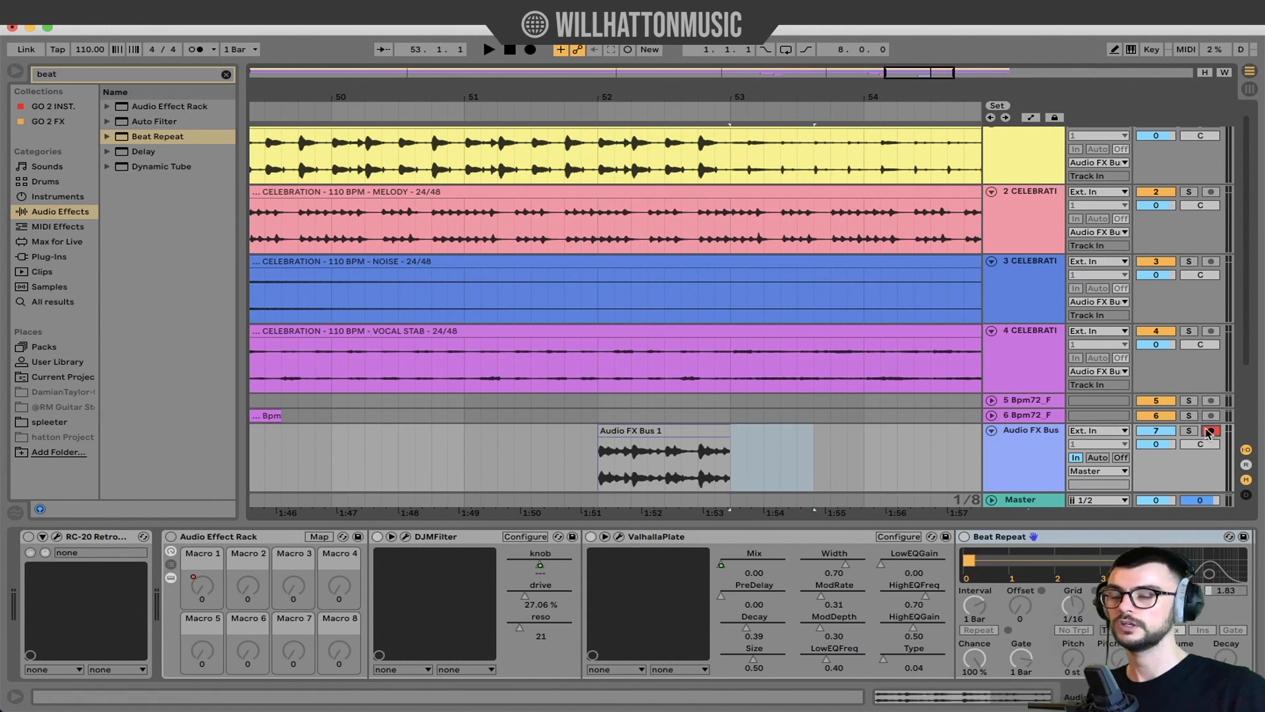
click(1120, 457)
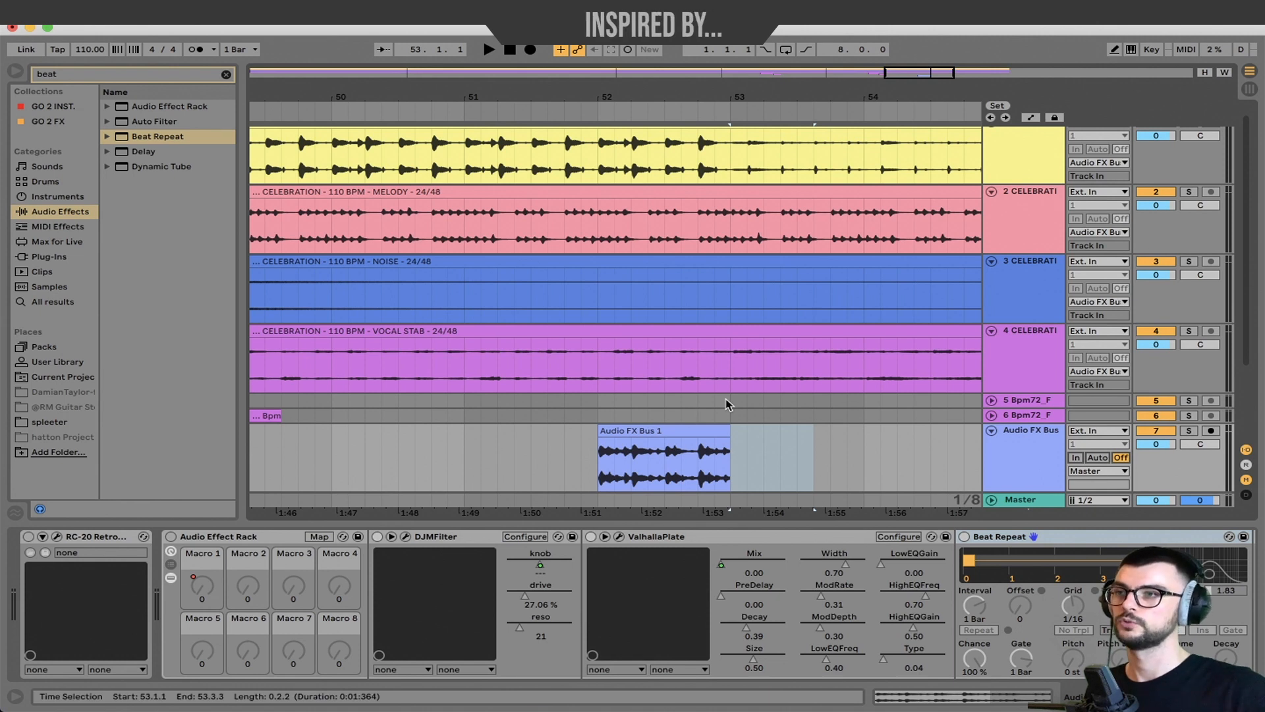
- Deactivate the drums, melody, noise and vocal stab audio between 52.1.1 and 53.1.1
drag(728, 402, 599, 158)
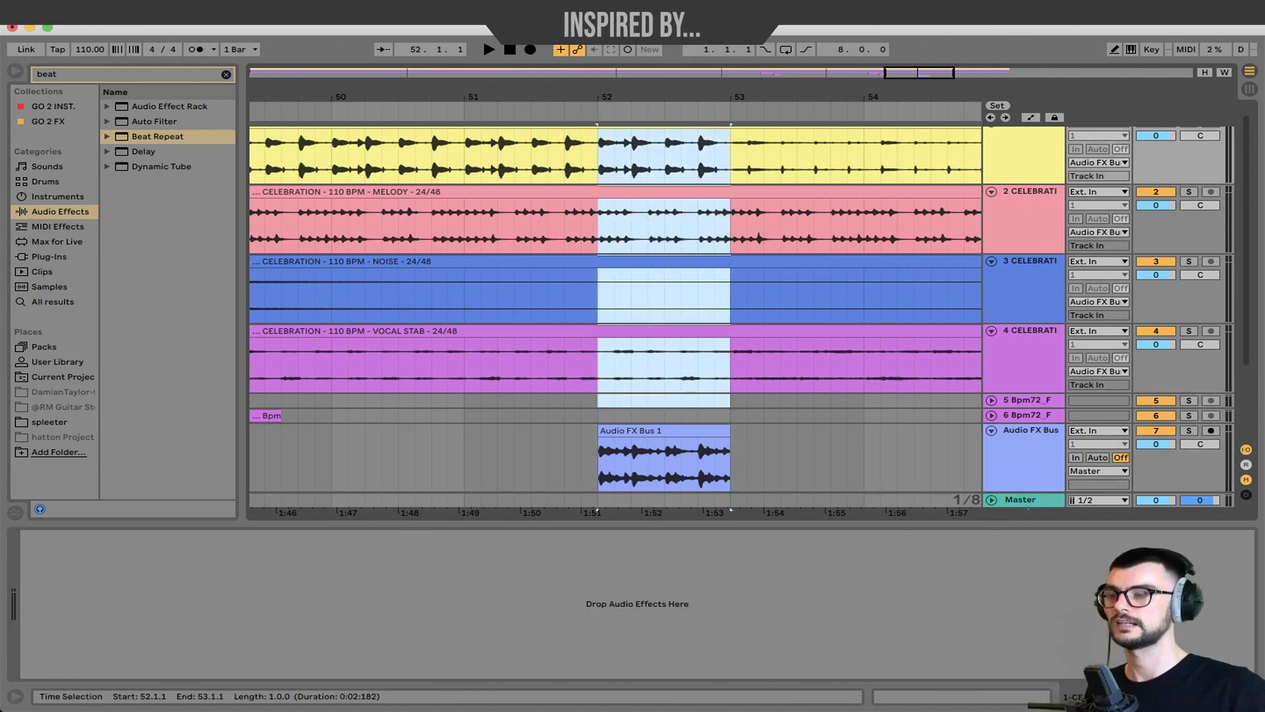
key(0)
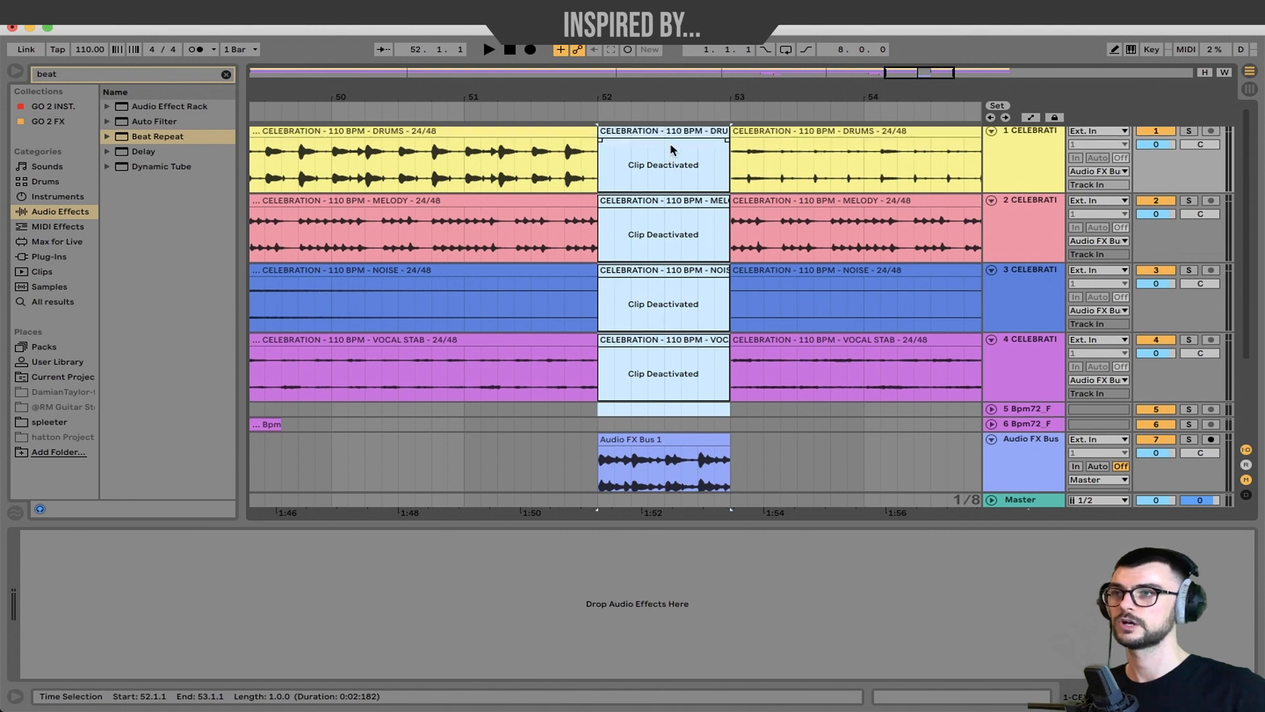
scroll(705, 222, down, 2)
click(647, 471)
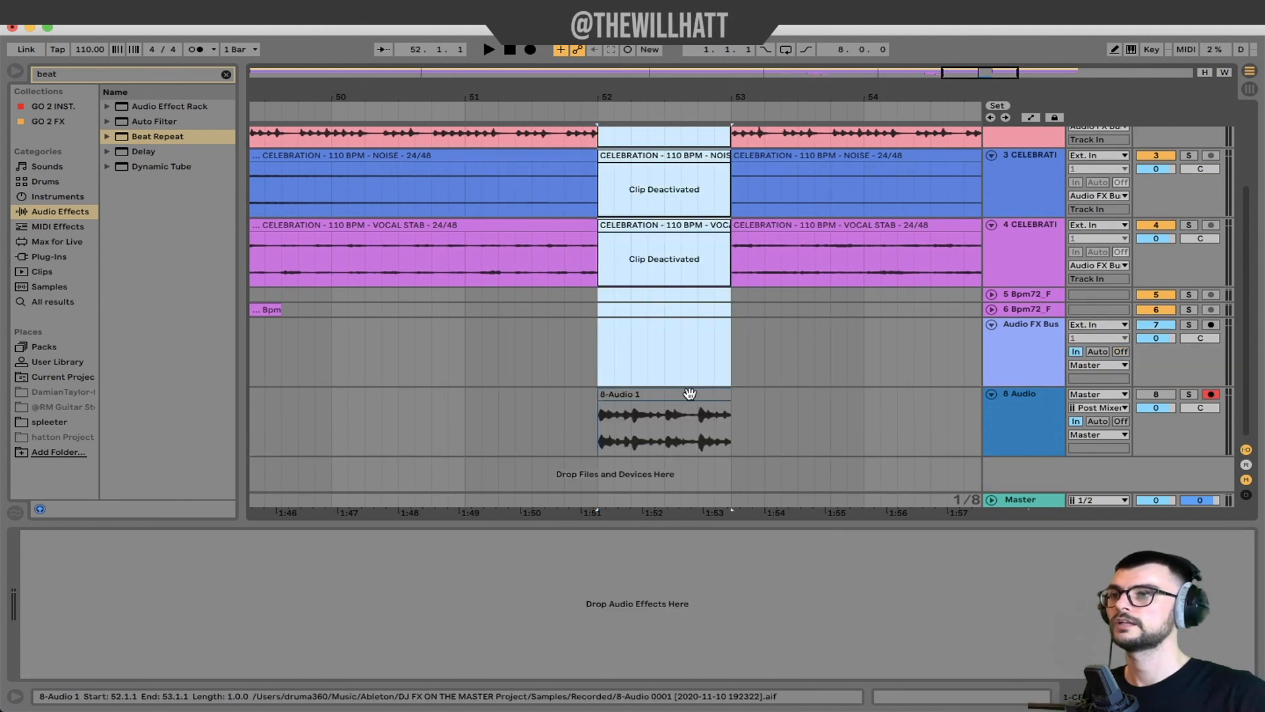
- Open the envelopes of the recorded 8-Audio 1 clip and select the Clip envelope category
click(689, 394)
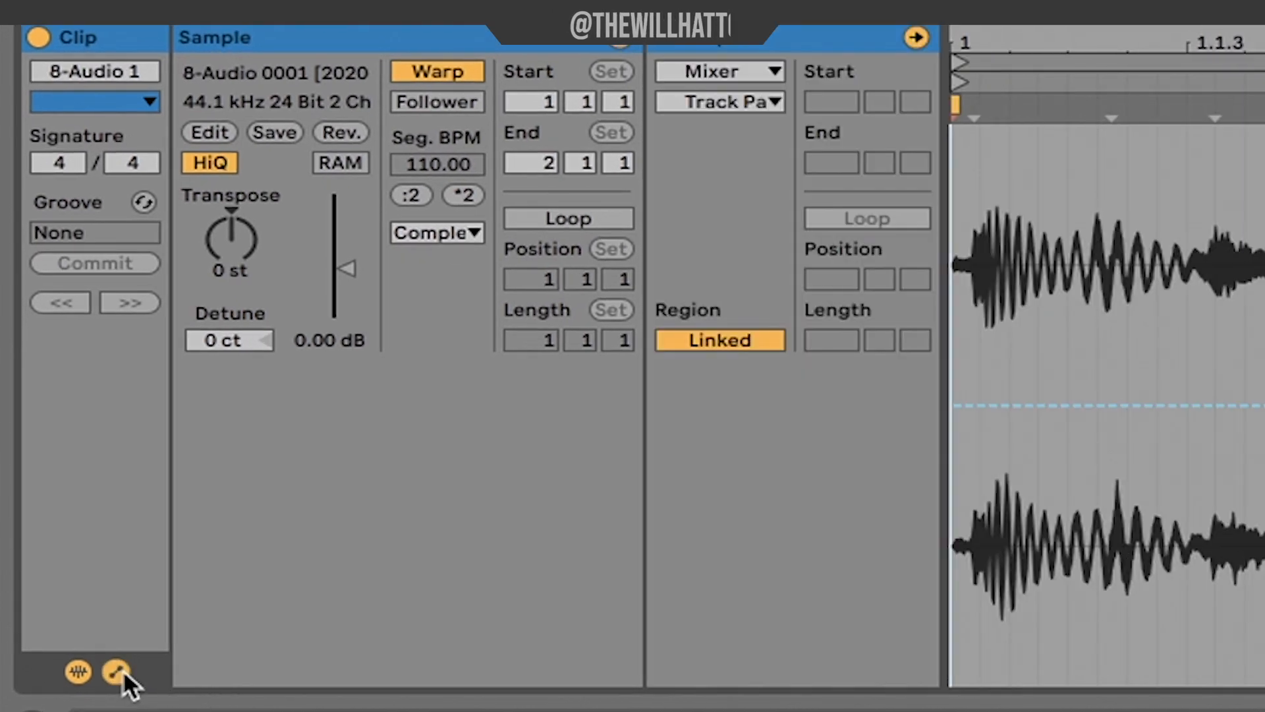
click(732, 74)
click(730, 92)
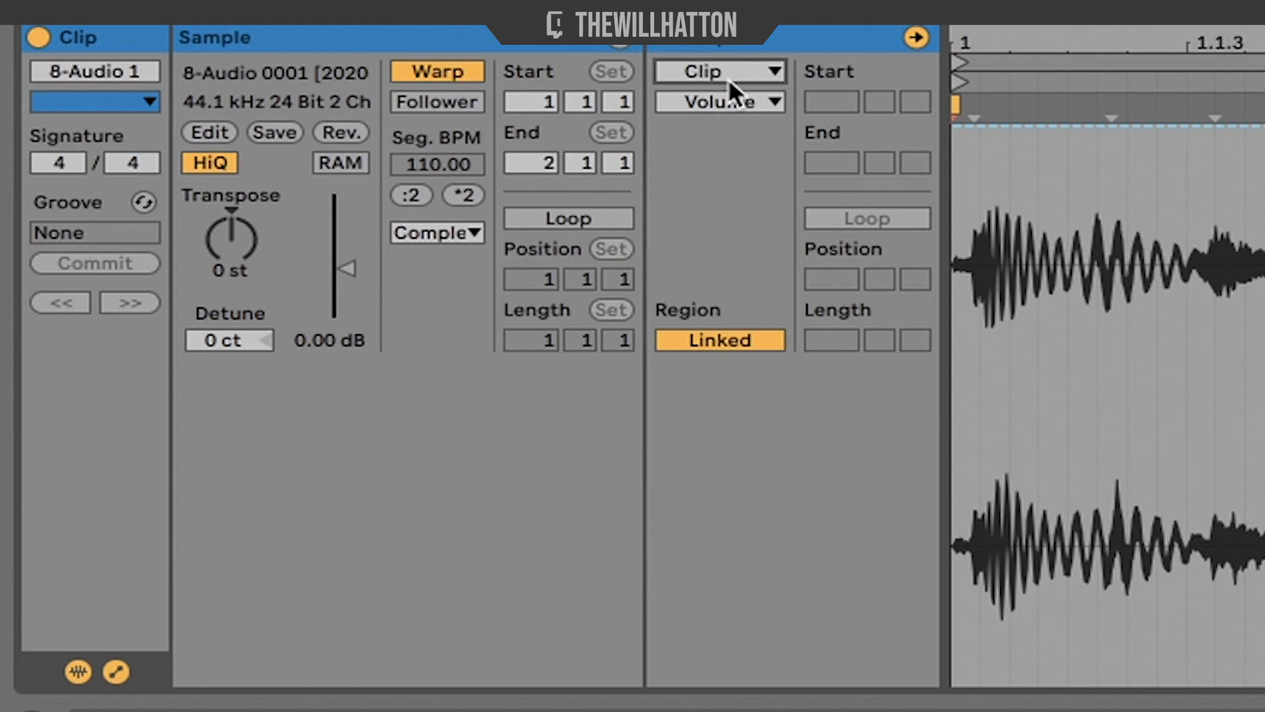
click(729, 74)
click(730, 124)
click(728, 100)
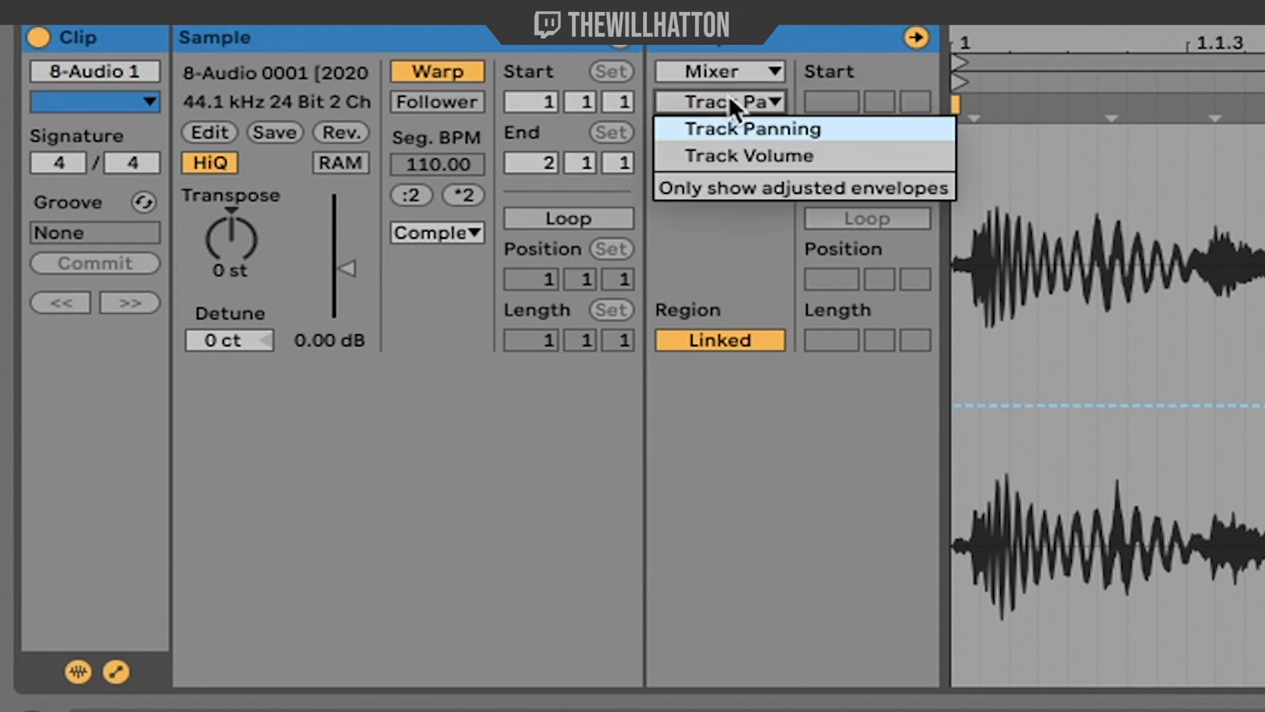
click(779, 74)
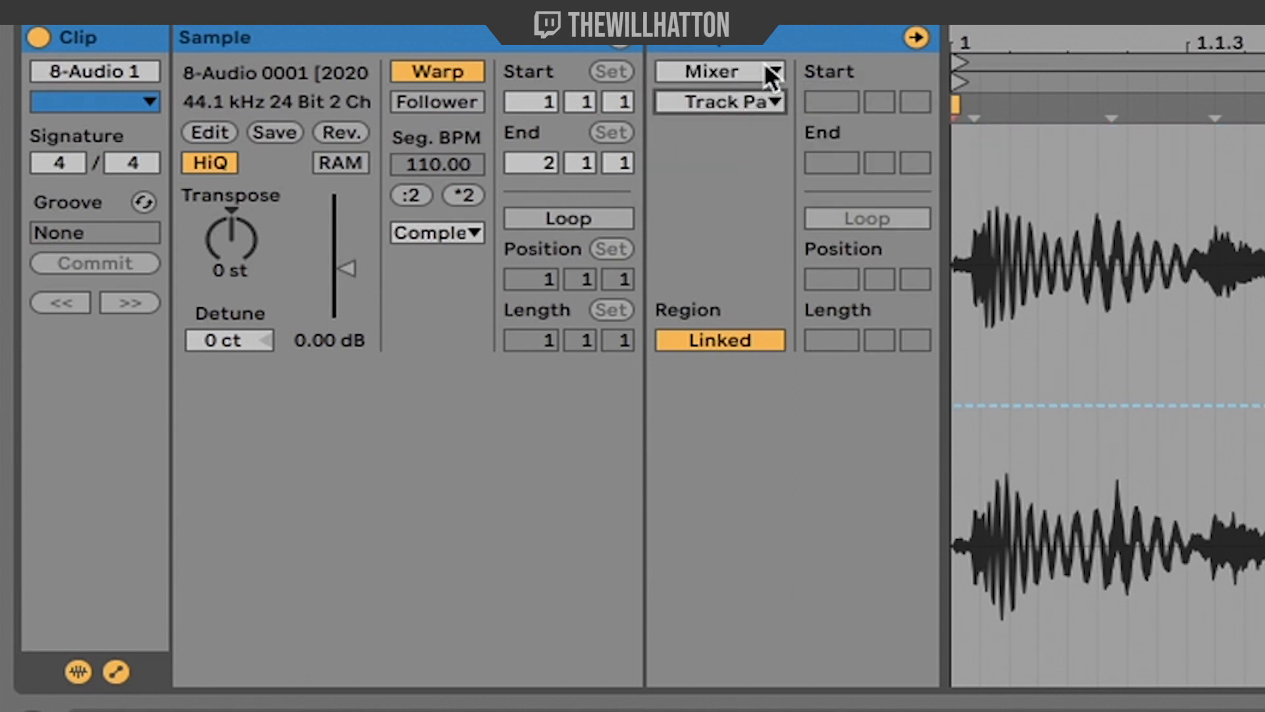
- Set the 8-Audio 1 clip's envelope to Clip and choose Transposition as its parameter
click(772, 73)
click(730, 92)
click(721, 101)
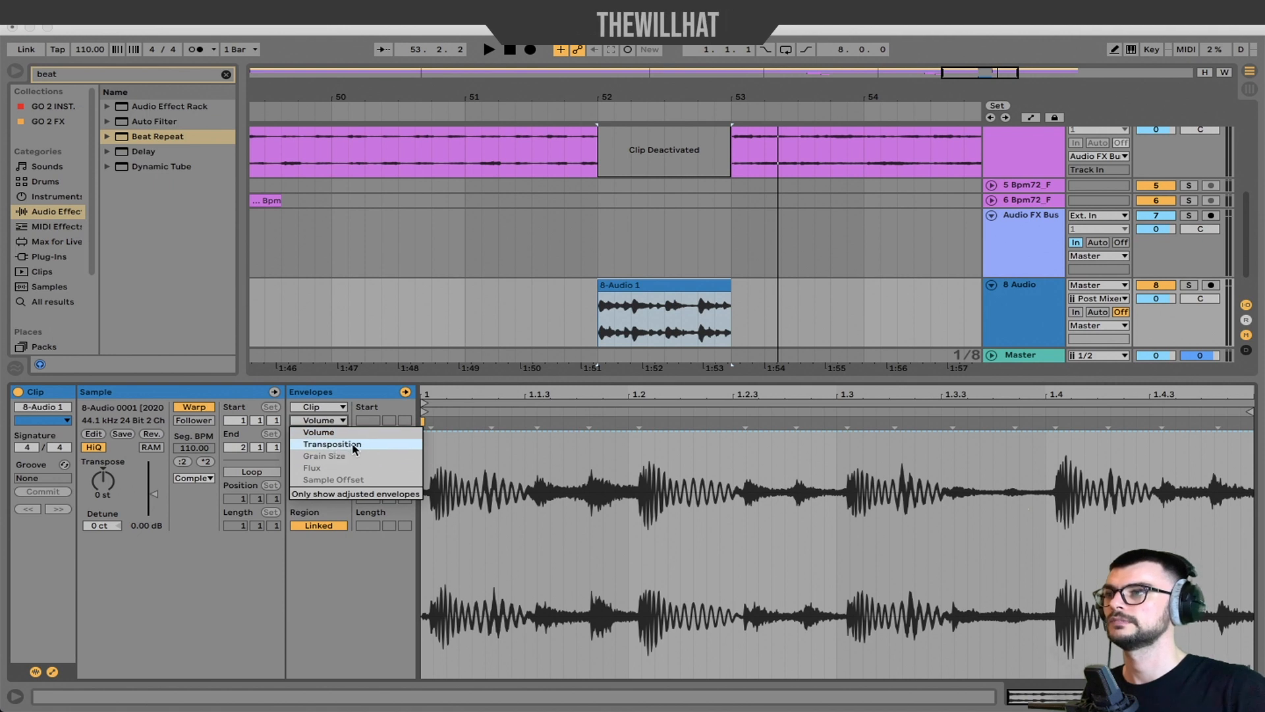
click(333, 444)
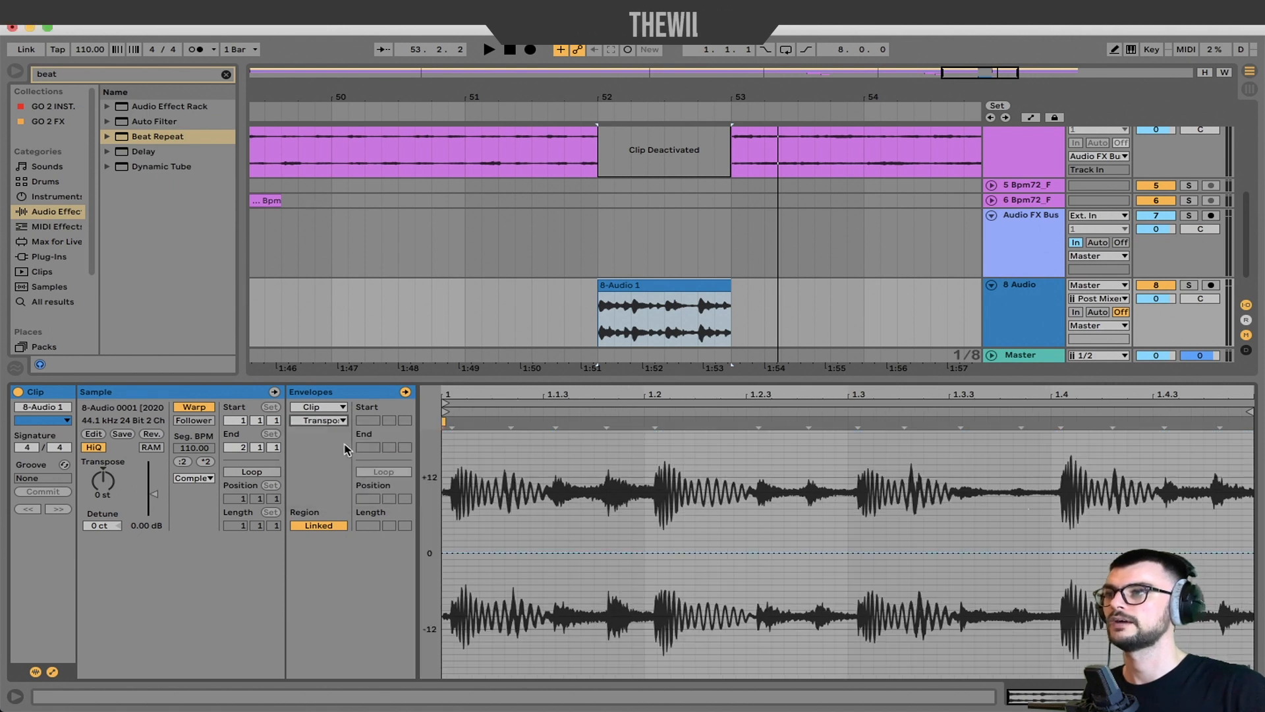
- Shape the Transposition envelope to stay at 0 st until beat 1.4 and curve down to about -48 st at the clip's end
click(1052, 552)
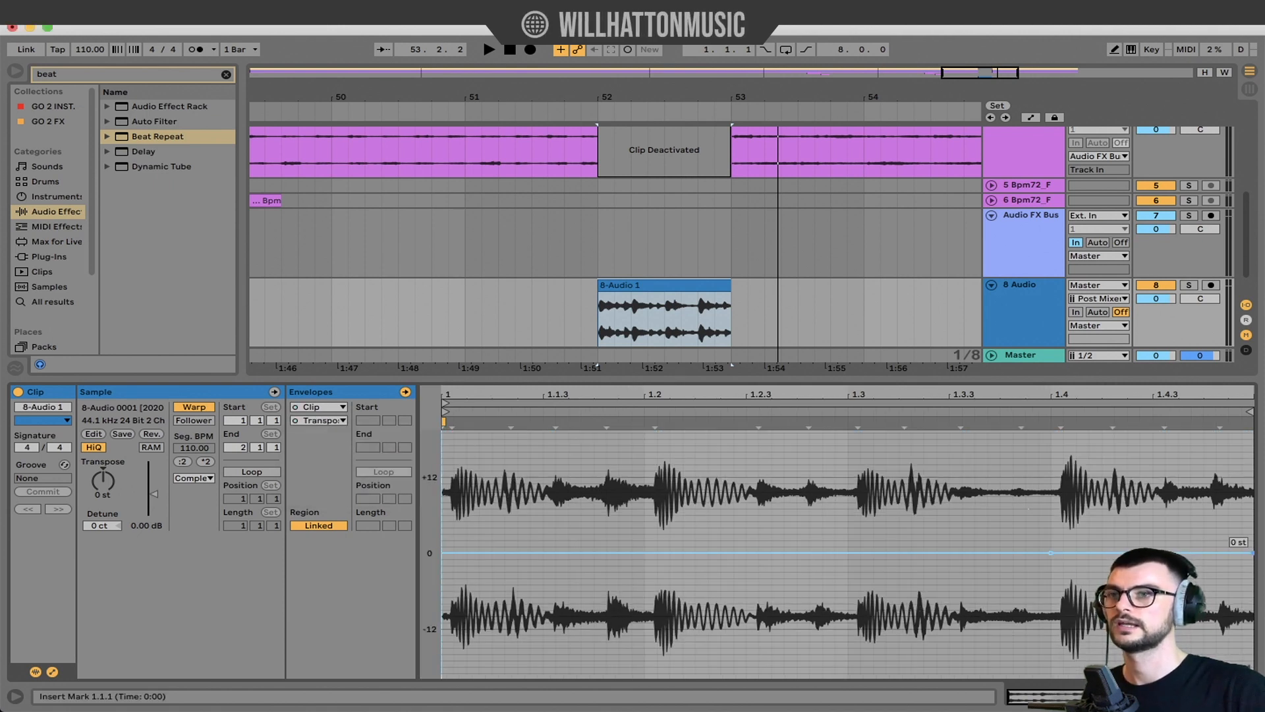
drag(1053, 553, 1128, 670)
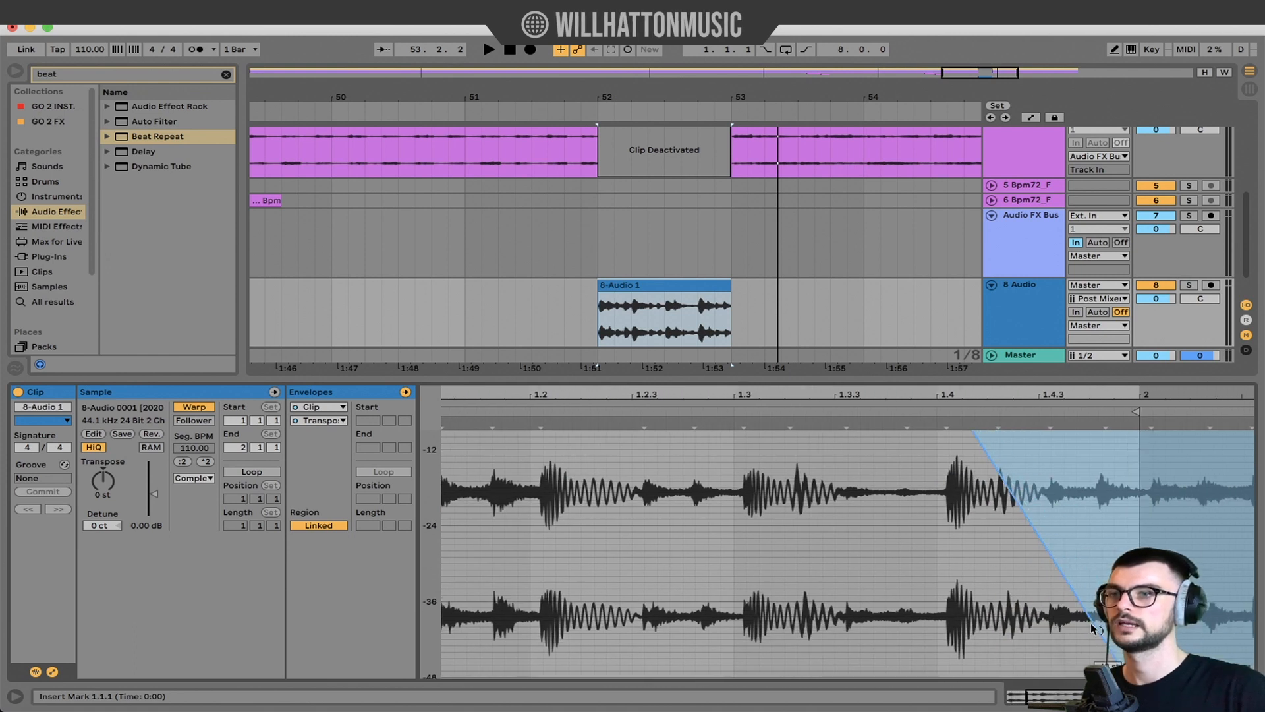
drag(1089, 623, 1093, 583)
- Play the 8-Audio 1 clip from 52.1.1 to hear the pitch drop and check the start of the Transposition curve
click(626, 286)
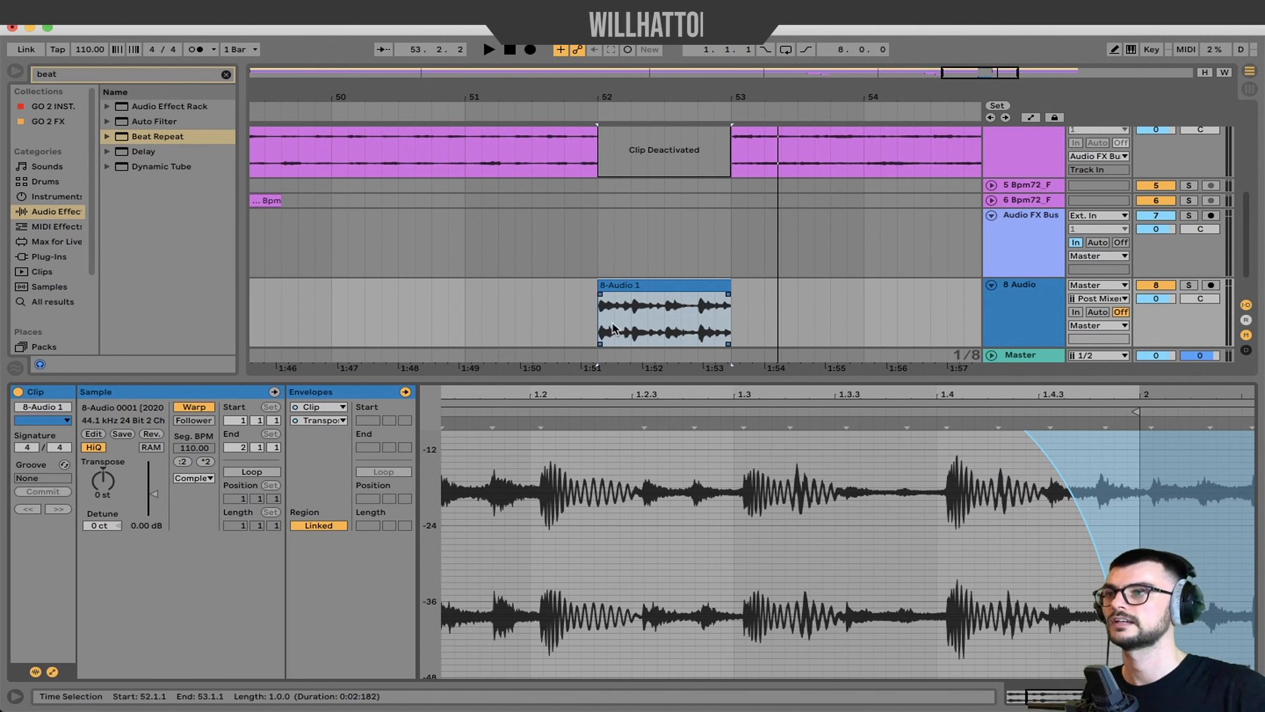
key(space)
key(space)
scroll(952, 503, up, 5)
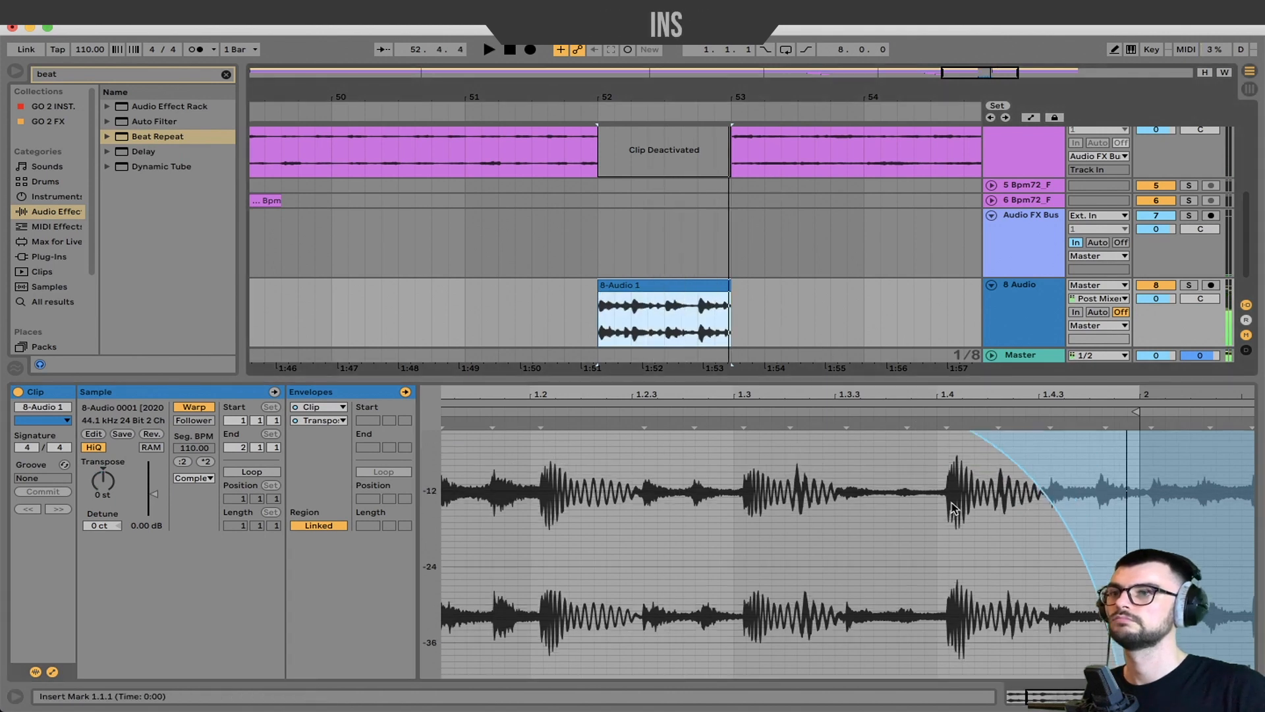
scroll(956, 508, down, 2)
scroll(954, 508, down, 2)
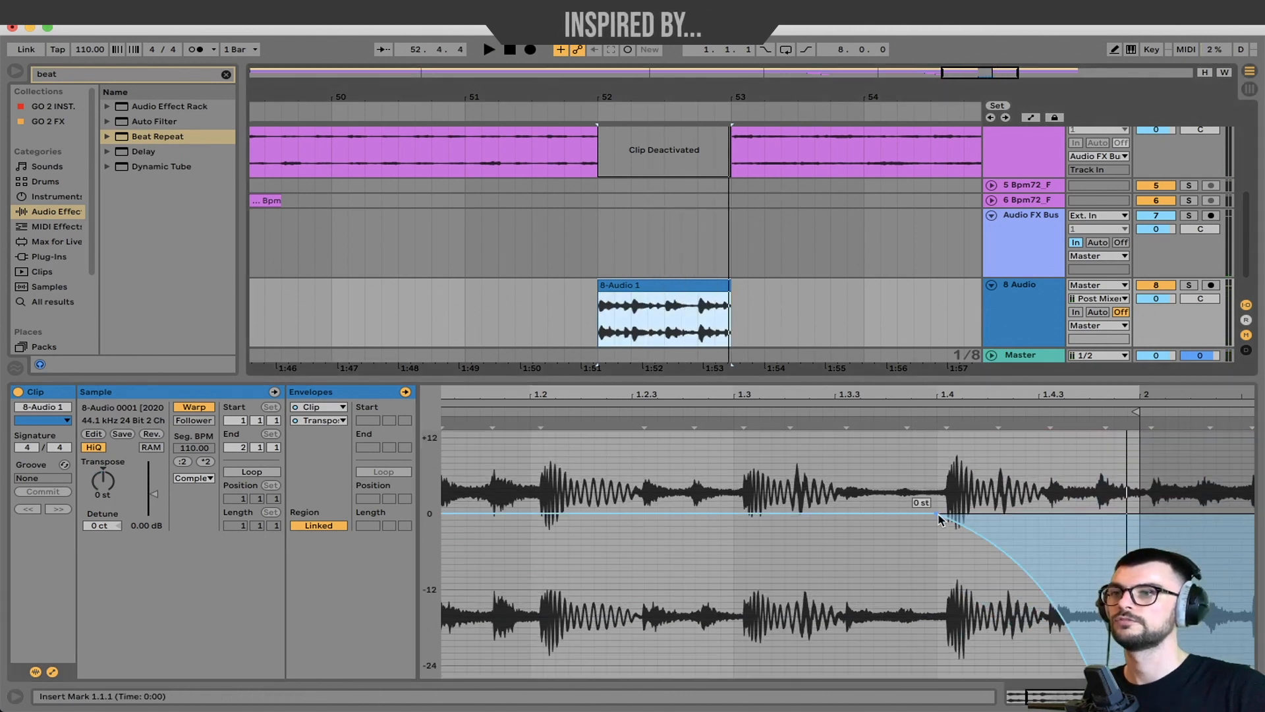
- Delay the start of the Transposition curve to just before 1.4.3 and play the clip from 52.1.1 to check it
drag(937, 513, 1039, 513)
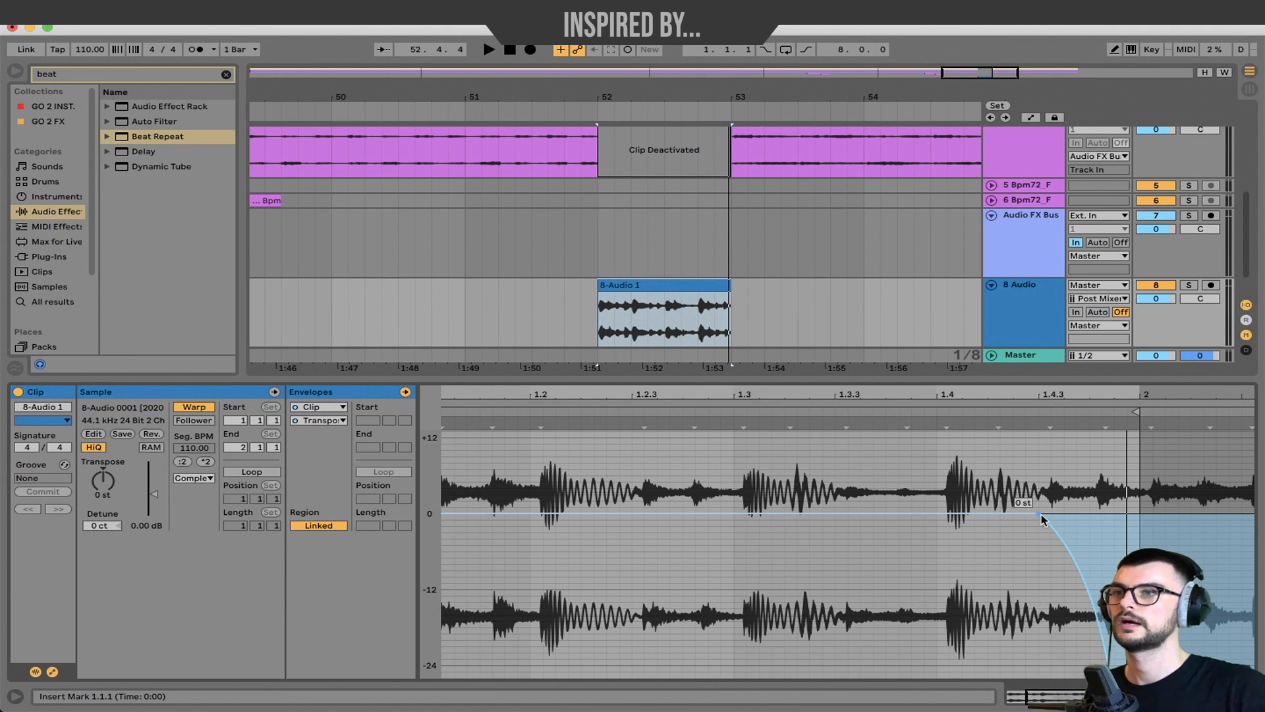
click(699, 284)
key(space)
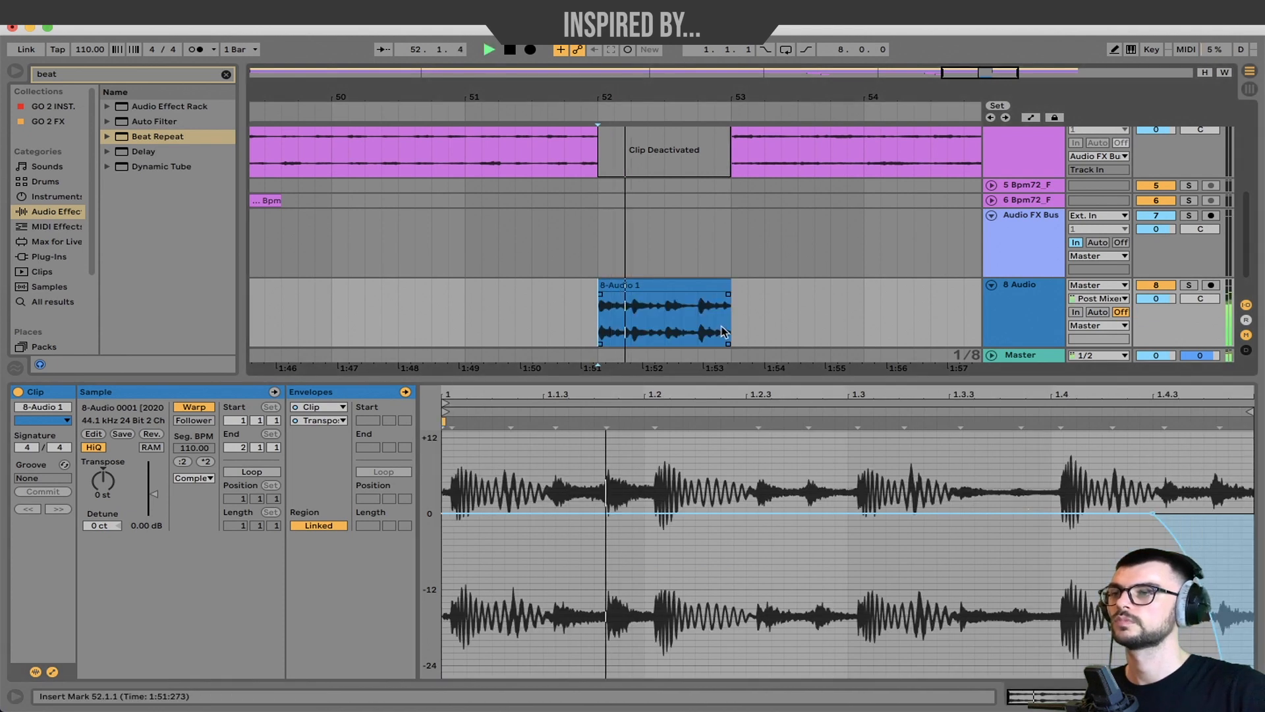
key(space)
- Close the clip detail view and split the 8-Audio 1 clip at 52.4.1
click(765, 323)
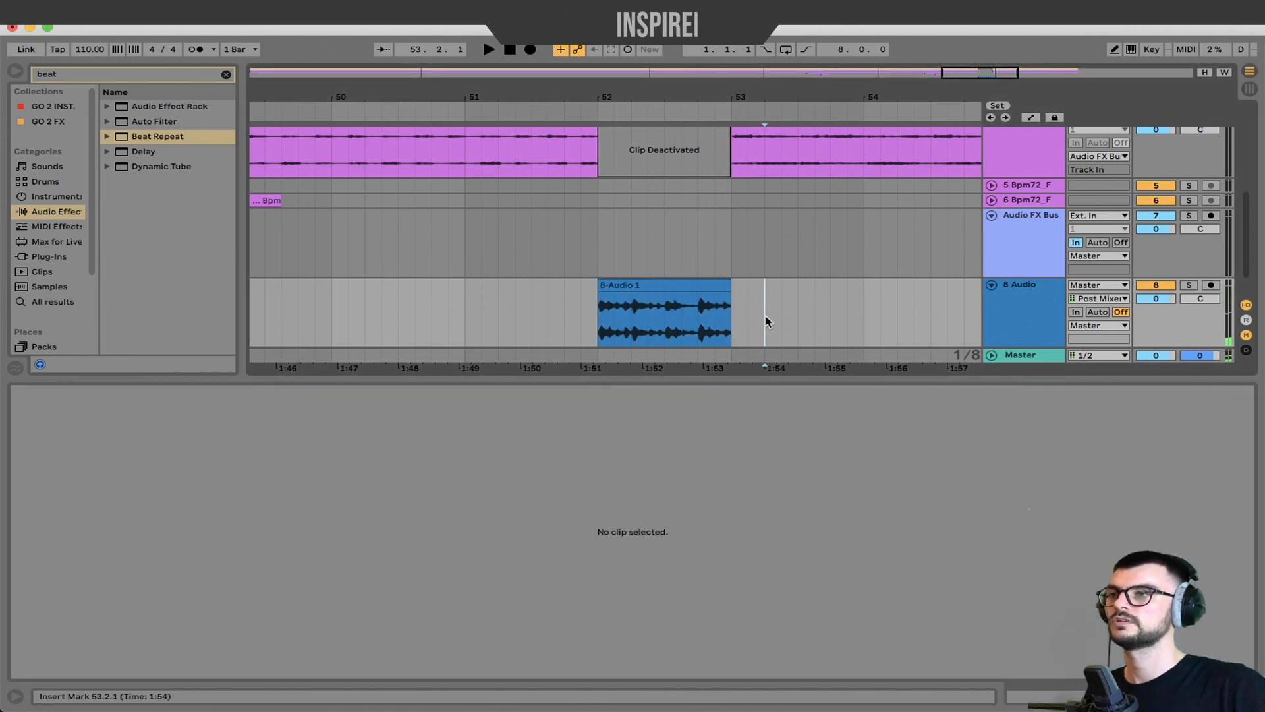
click(1249, 697)
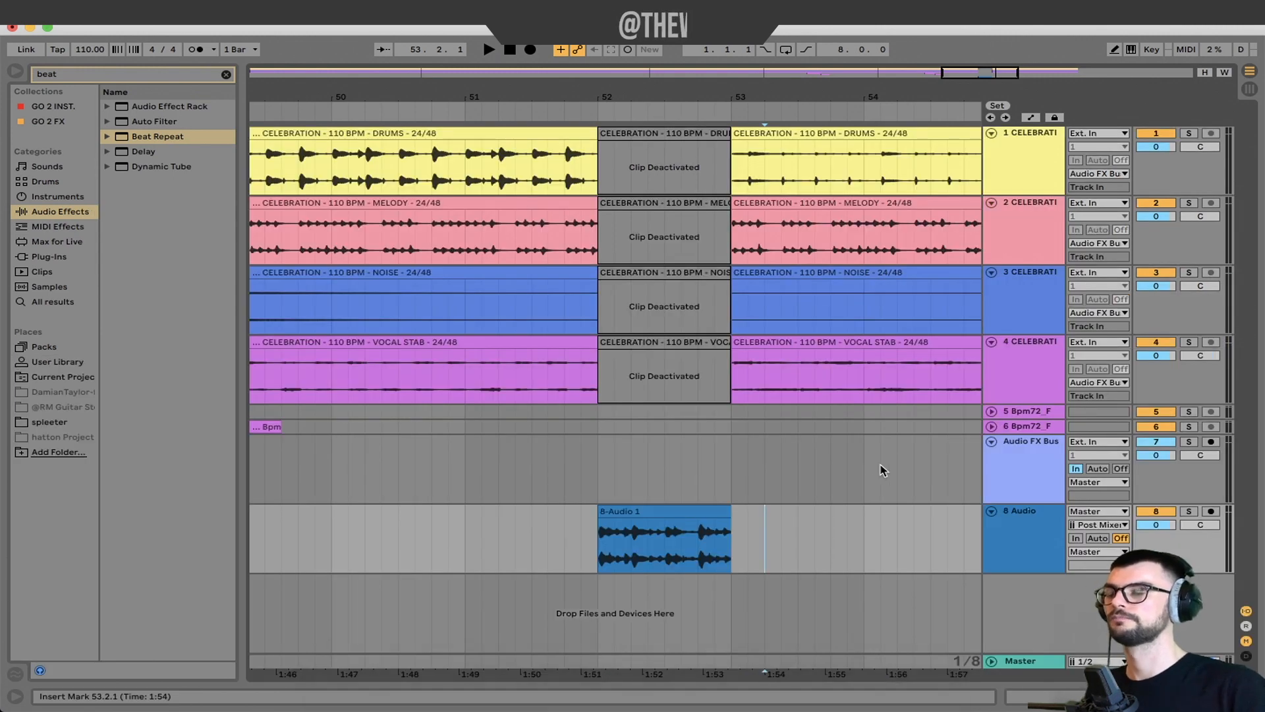
click(698, 532)
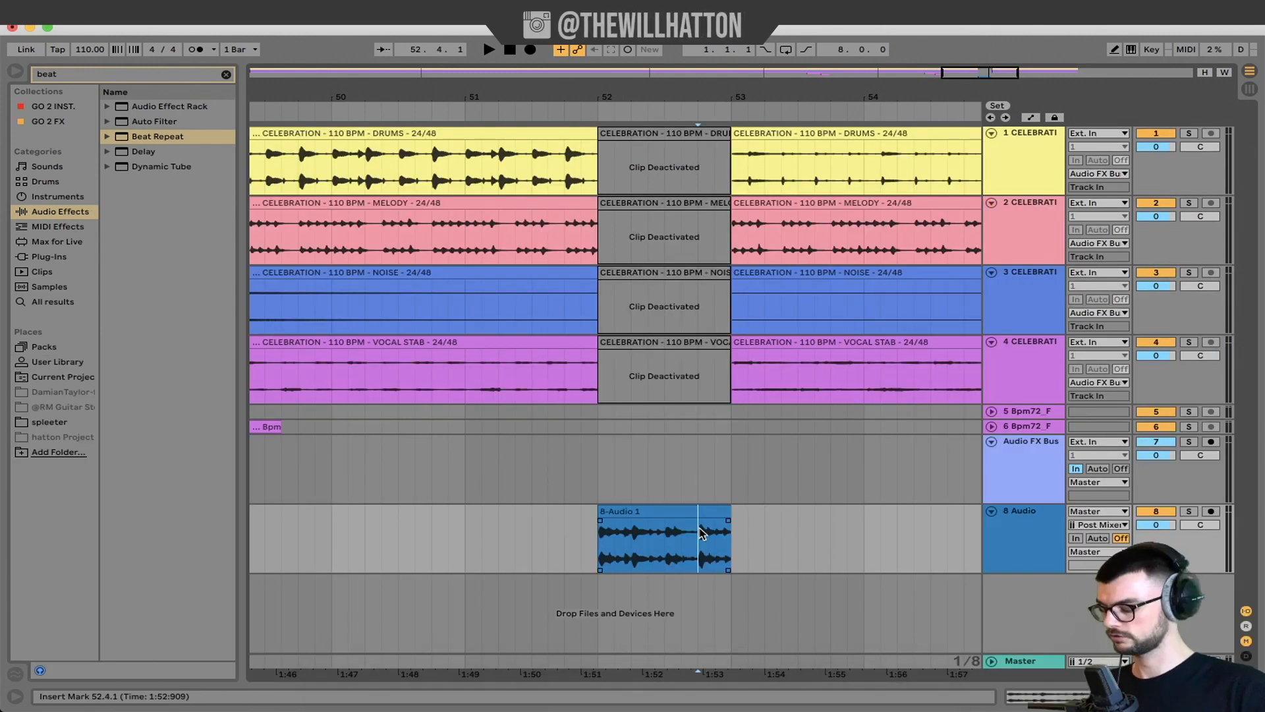
click(728, 402)
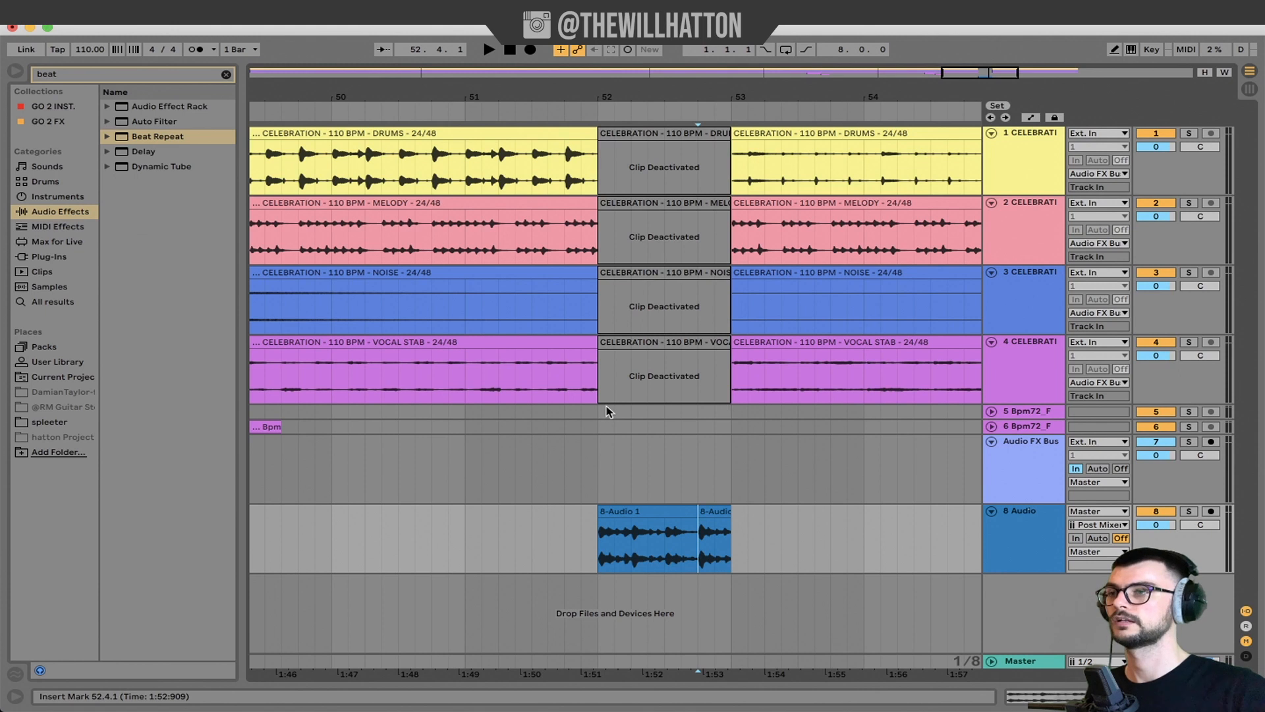
- Reactivate the bar 52 clips on tracks 1 to 4, then chop 8-Audio 1 into single beats and delete the first
drag(599, 412, 729, 161)
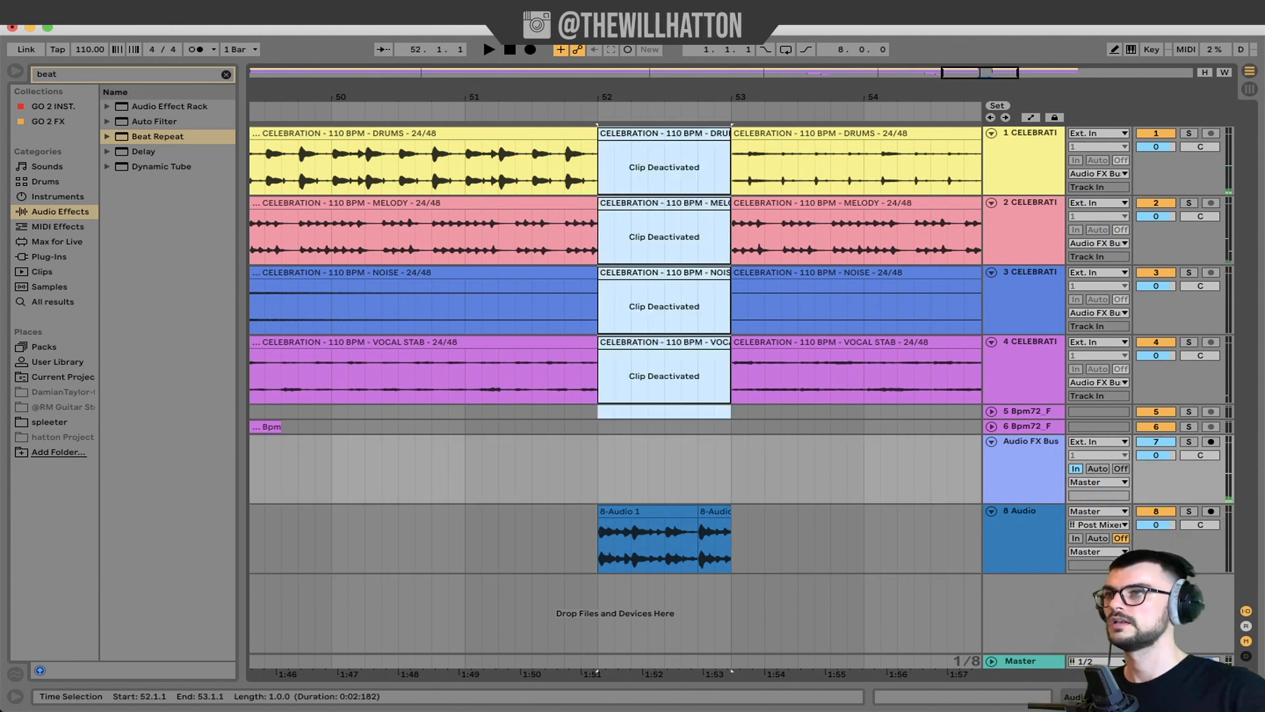
key(0)
click(648, 471)
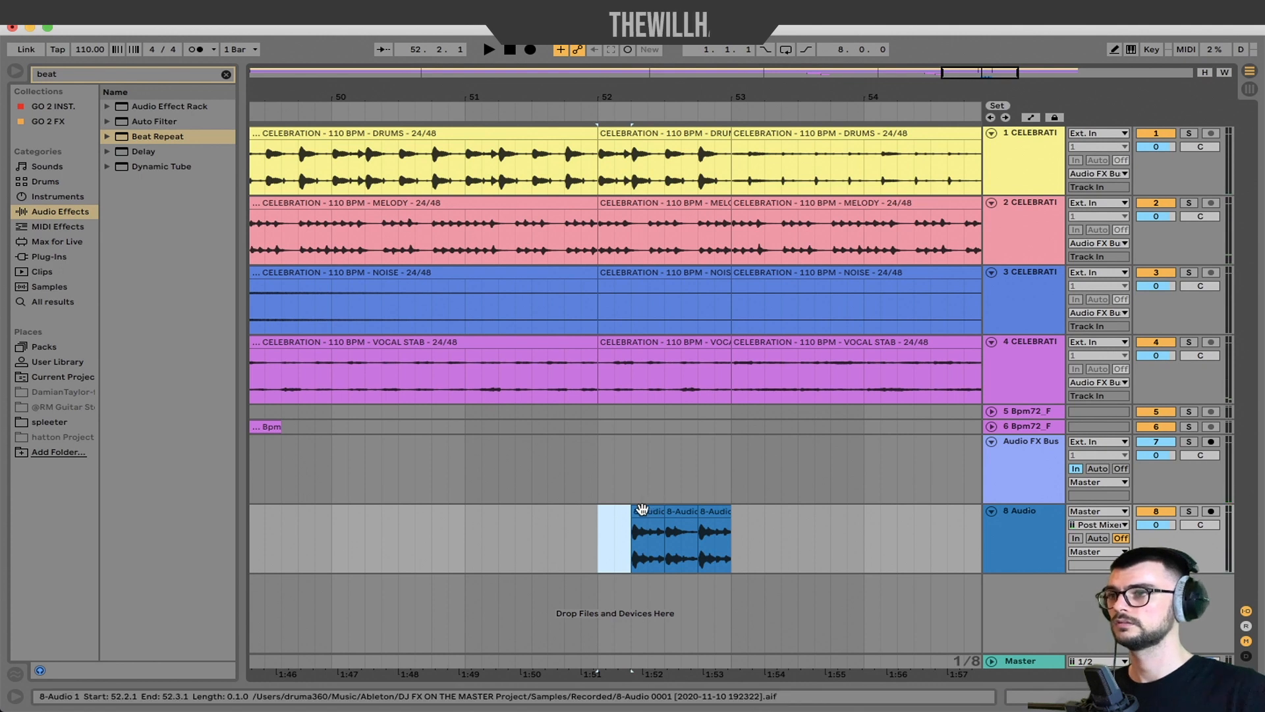
- Split the clips on tracks 1 to 4 around beats 52.2 and 52.4 and deactivate both one-beat sections
drag(627, 446, 661, 100)
key(super+e)
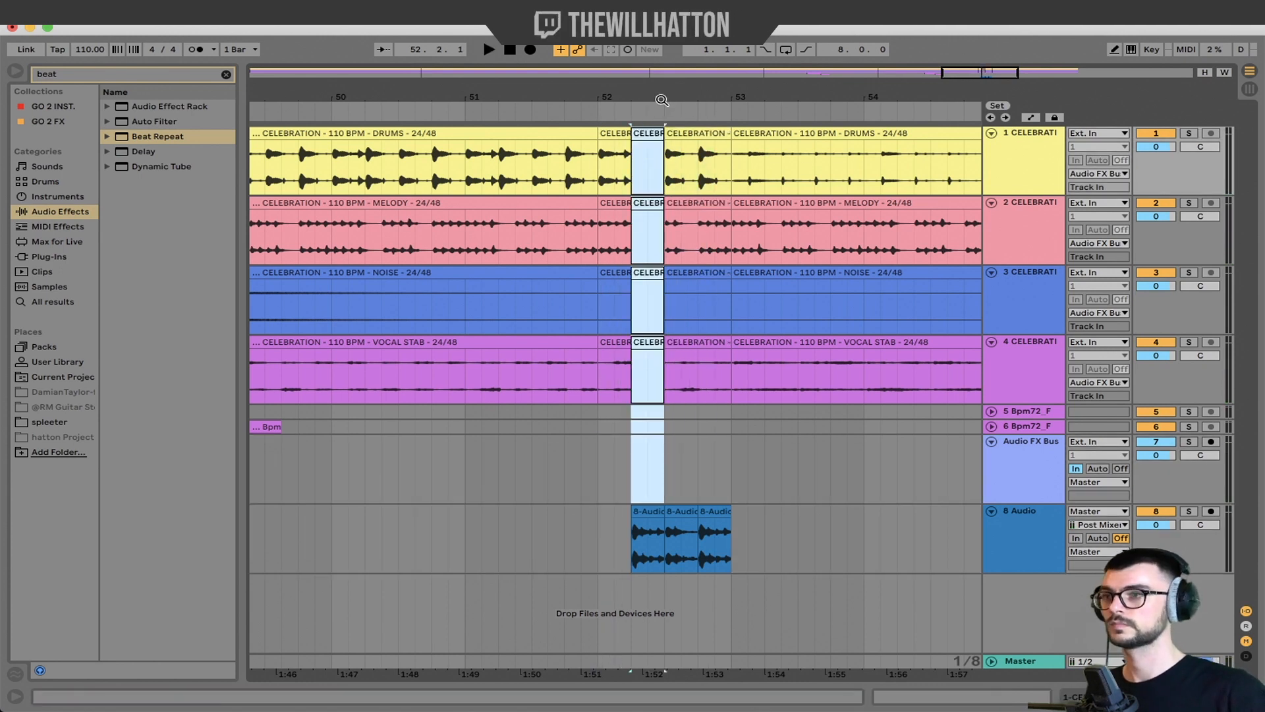
key(0)
drag(700, 448, 733, 125)
key(super+e)
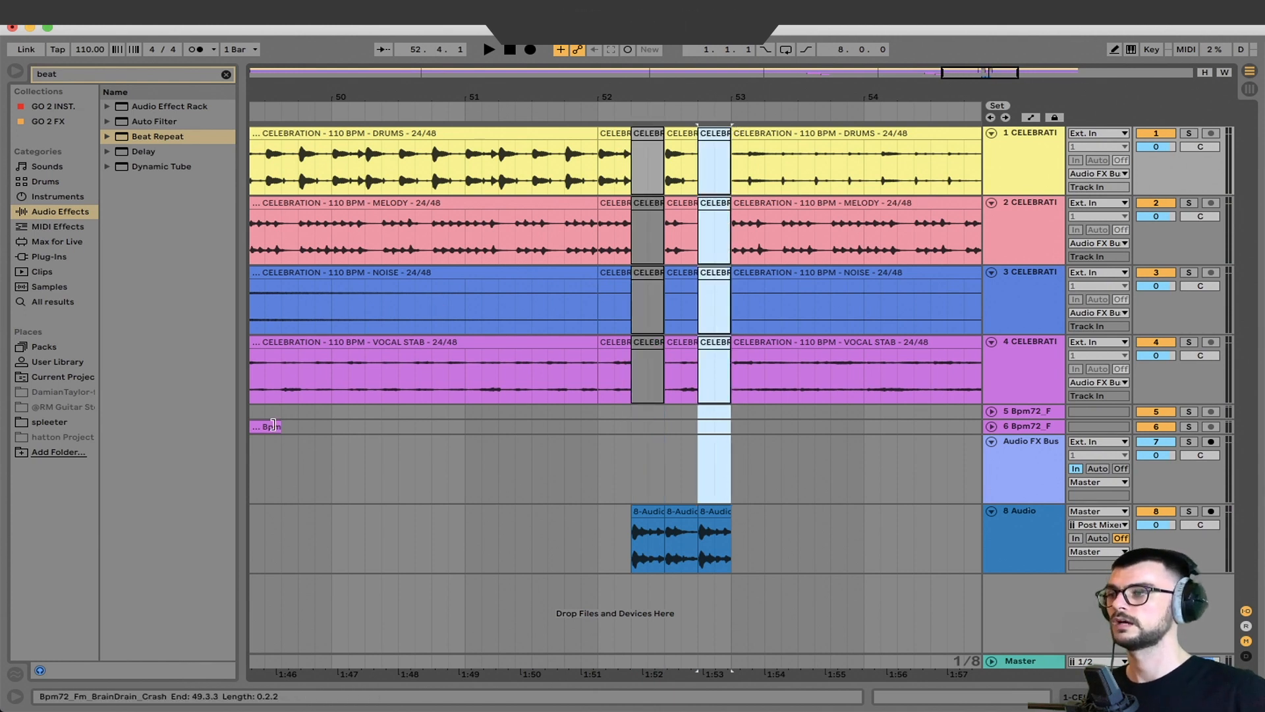
- Copy the two Bpm72 effect clips on tracks 5 and 6 so the first starts at 52.2.1, and play the transition
scroll(275, 425, left, 5)
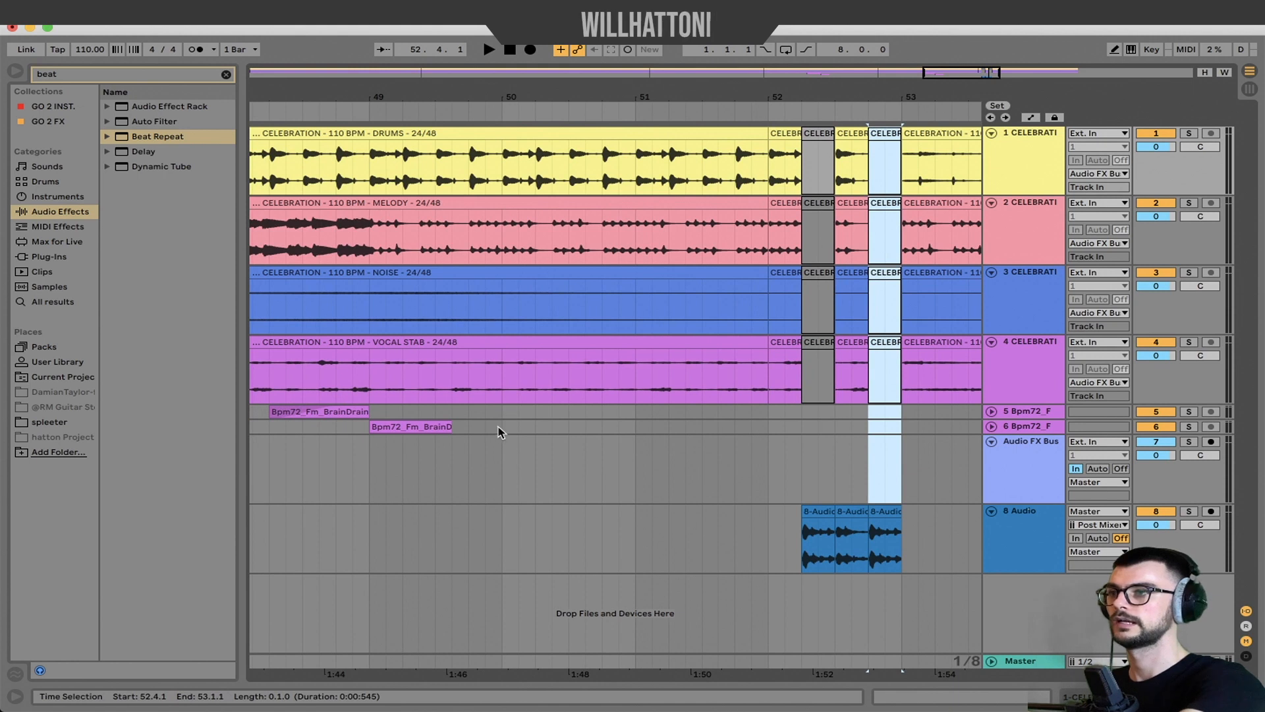
drag(501, 431, 827, 415)
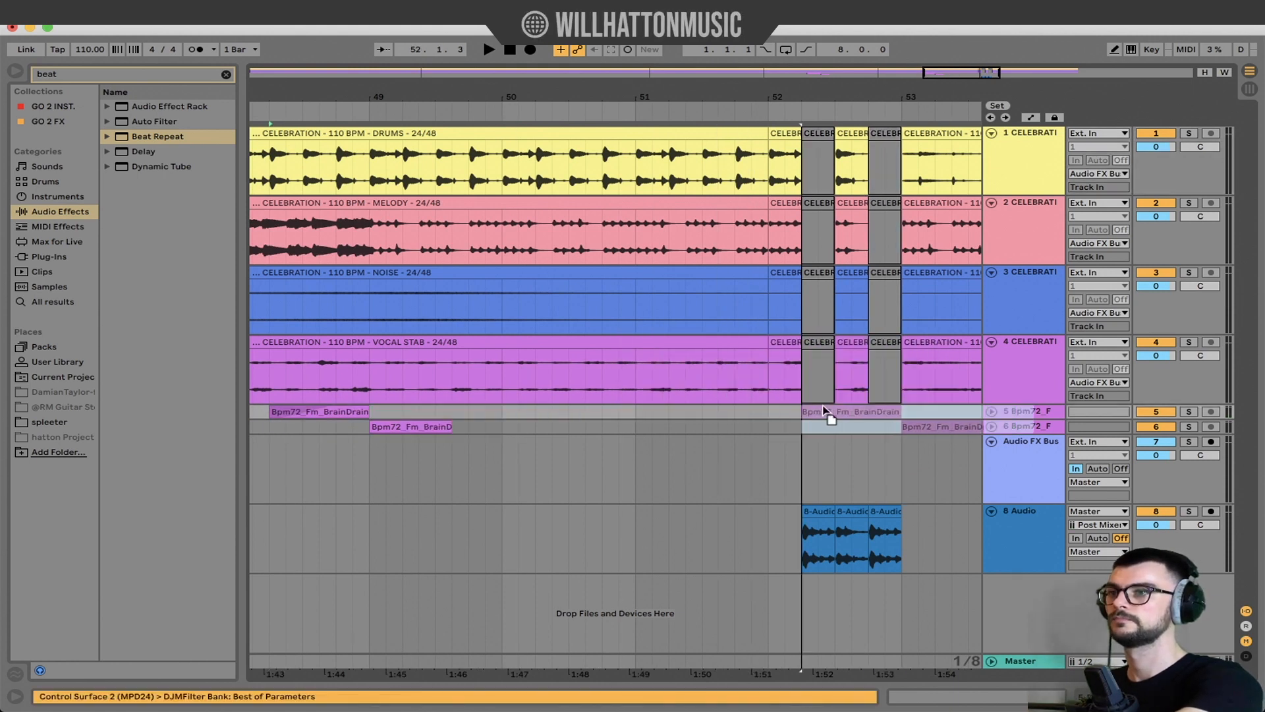
key(space)
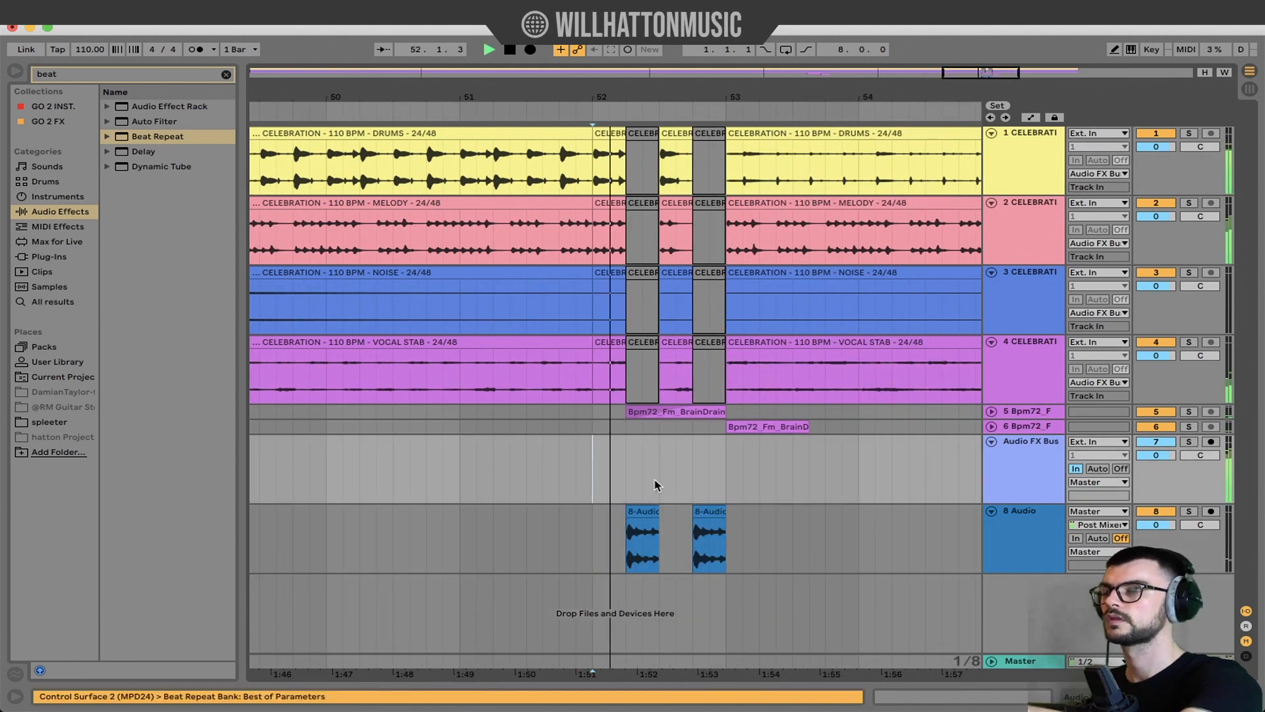
- Reverse the 8-Audio 1 slice at 52.3.1 and deactivate the clips on tracks 1 to 4 from 52.2.3 to 52.3.1
scroll(657, 484, up, 5)
scroll(711, 484, down, 3)
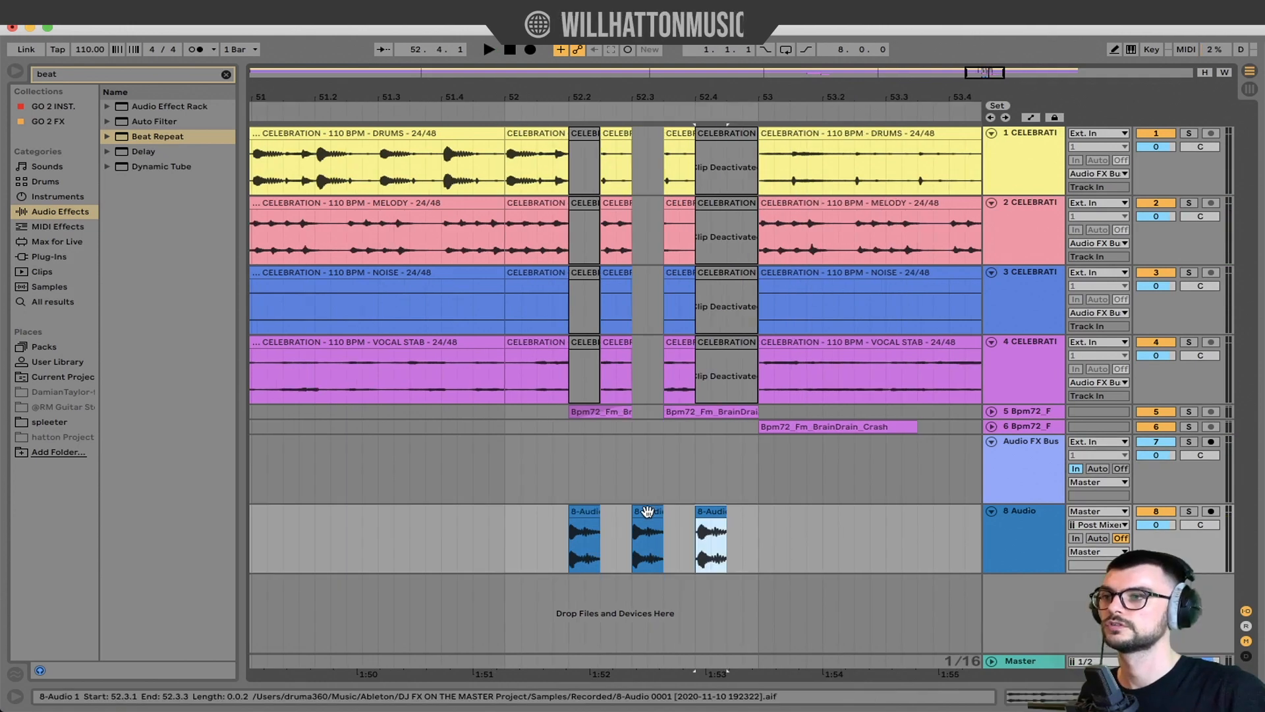
double_click(647, 511)
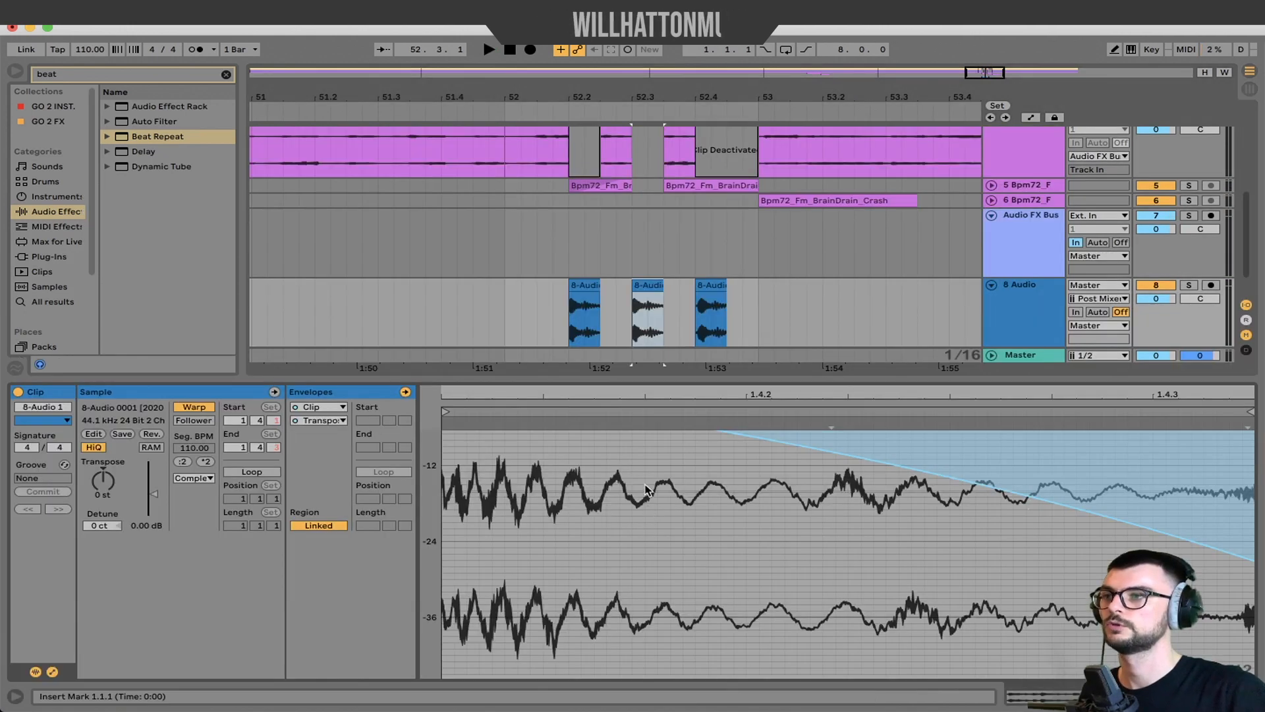
click(158, 435)
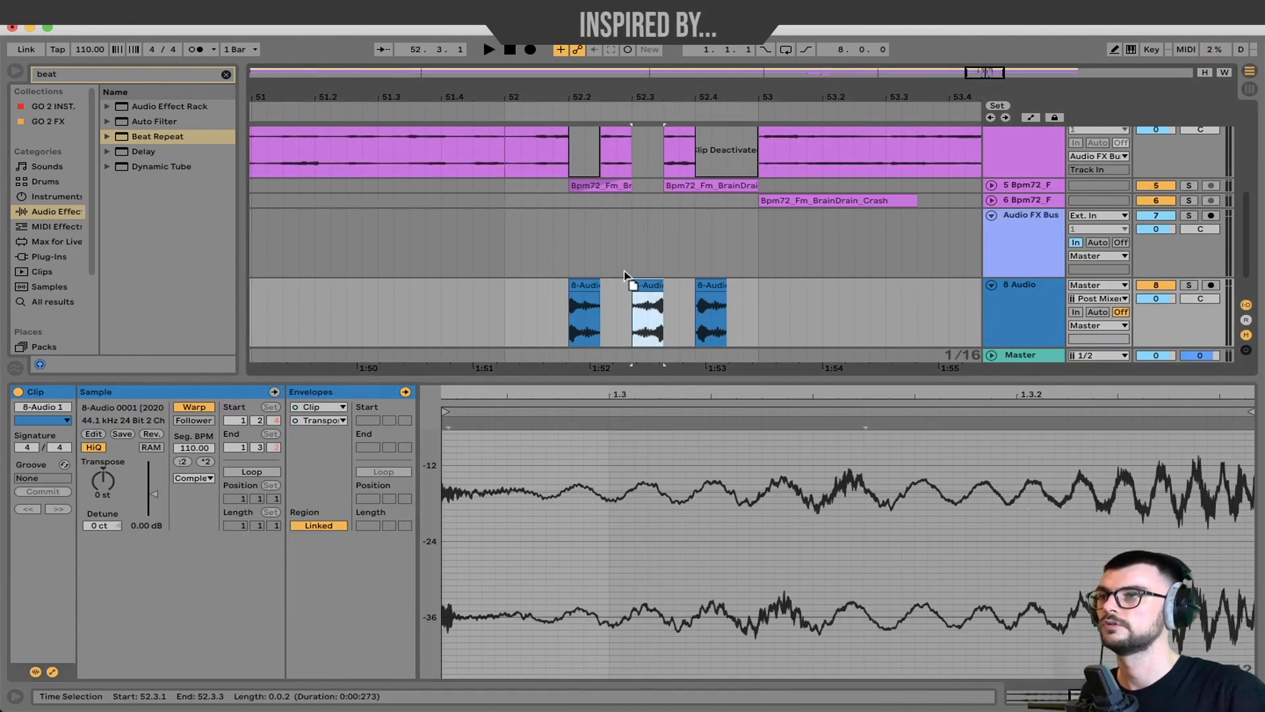
drag(623, 270, 611, 247)
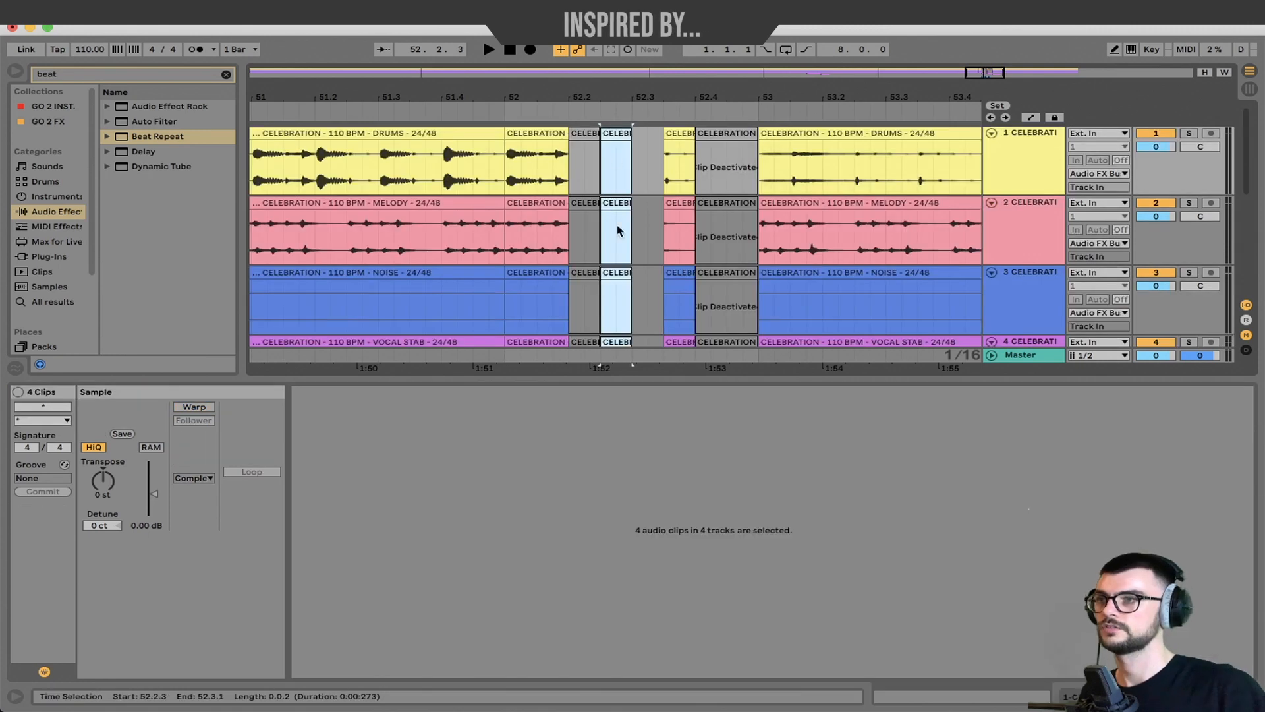
- Play the arrangement from 52.1.1 and delete the 8-Audio 1 slice at 52.4.1
scroll(620, 231, down, 5)
click(505, 253)
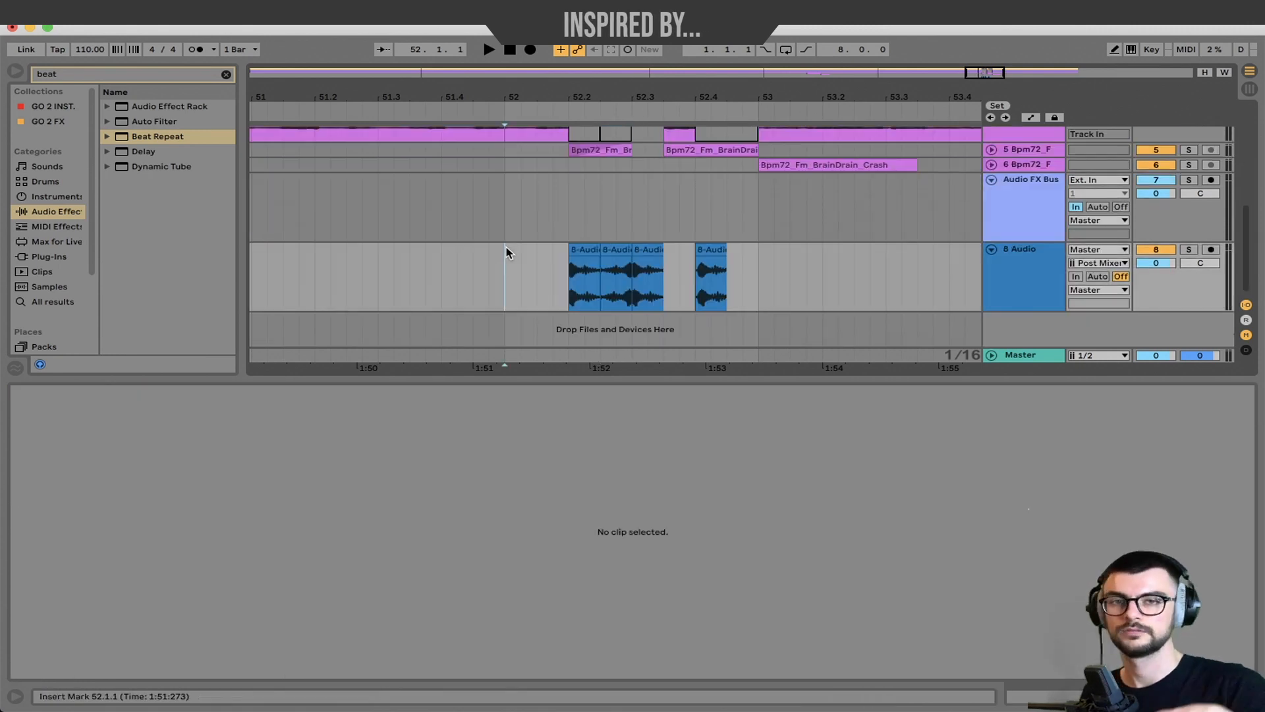
scroll(508, 284, up, 2)
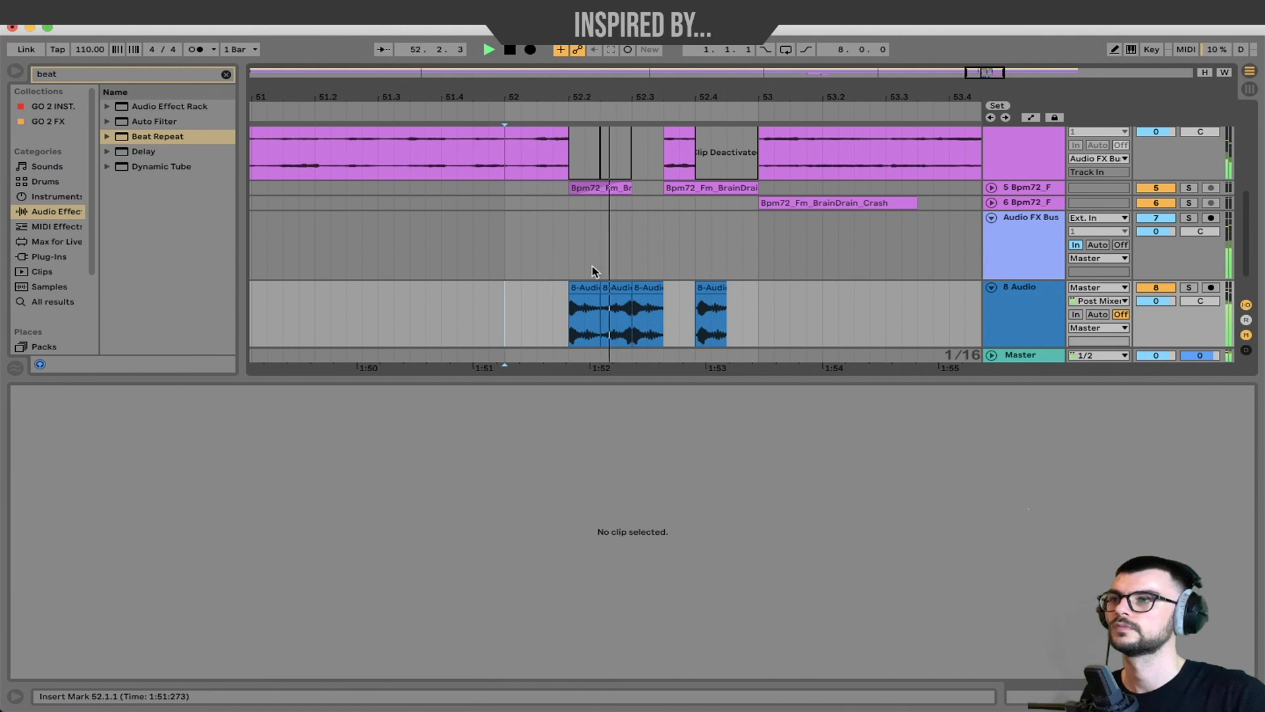
key(space)
click(716, 290)
key(Delete)
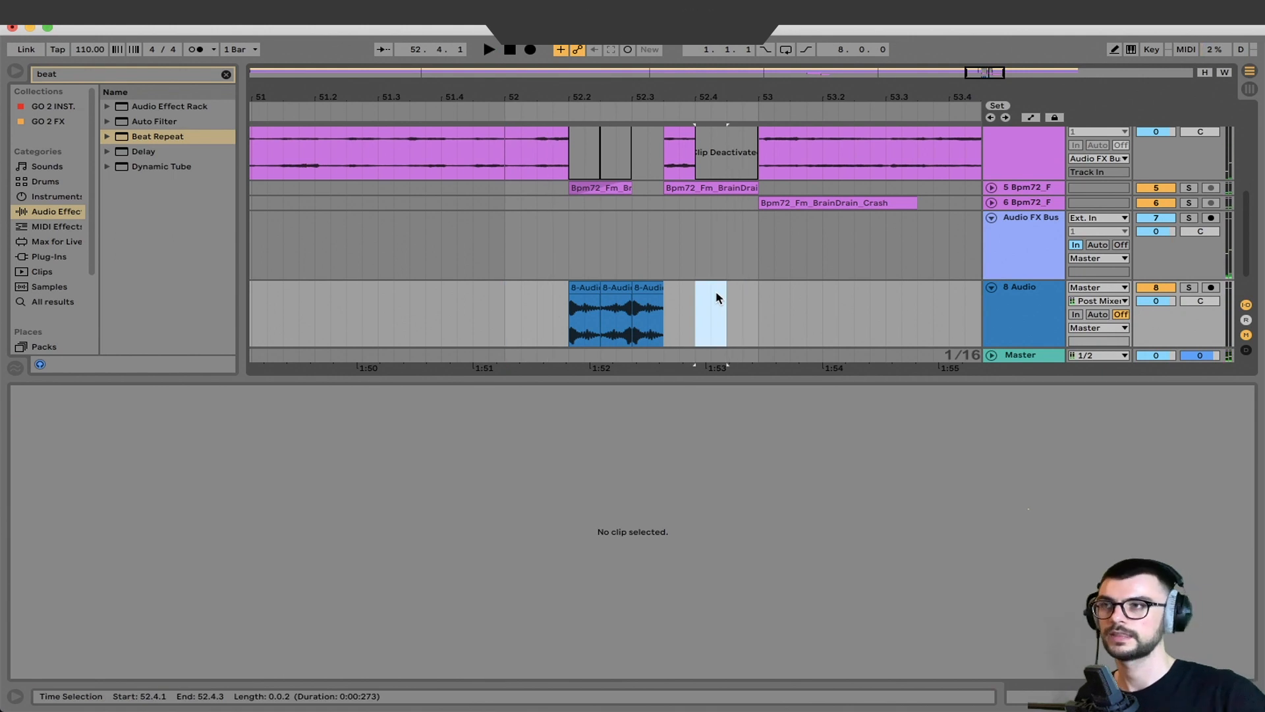
- Copy the drum slice at 52.3.3 onto a new audio track and add ValhallaPlate to it with Mix at 30.4 %
scroll(717, 297, up, 10)
scroll(716, 293, down, 4)
scroll(715, 291, up, 4)
drag(683, 133, 681, 331)
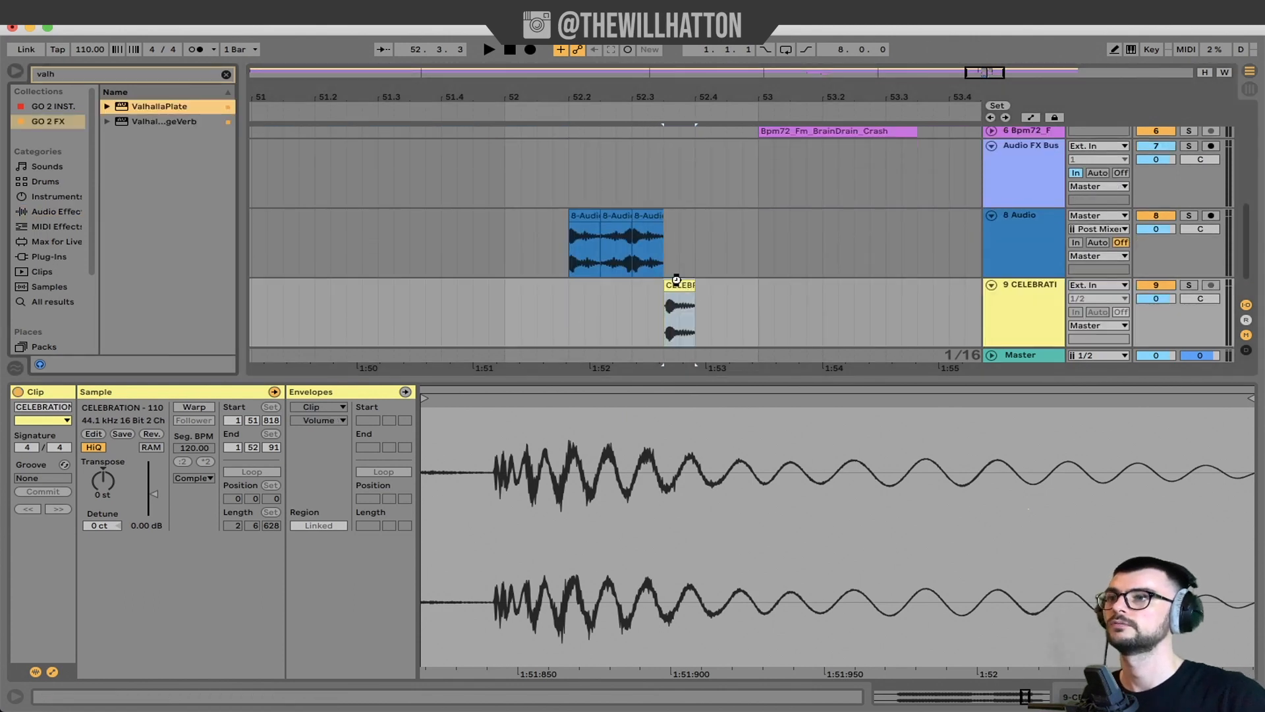
drag(676, 279, 675, 282)
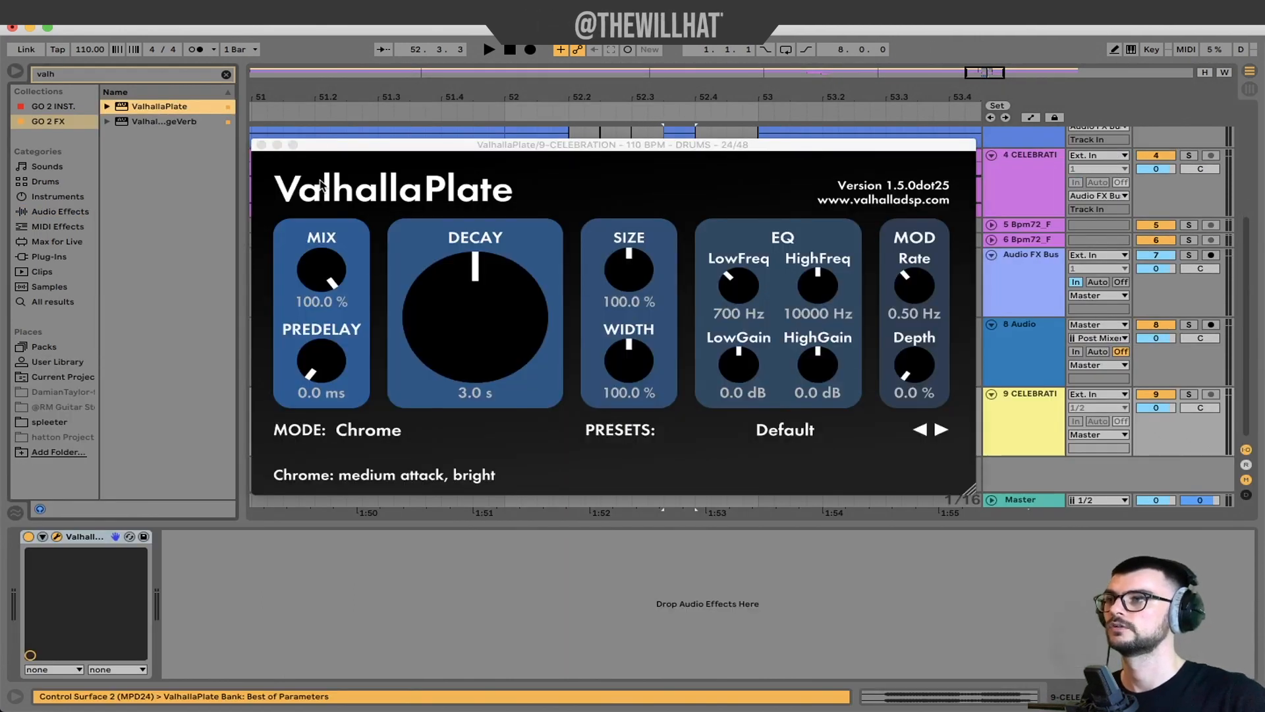
drag(333, 273, 317, 382)
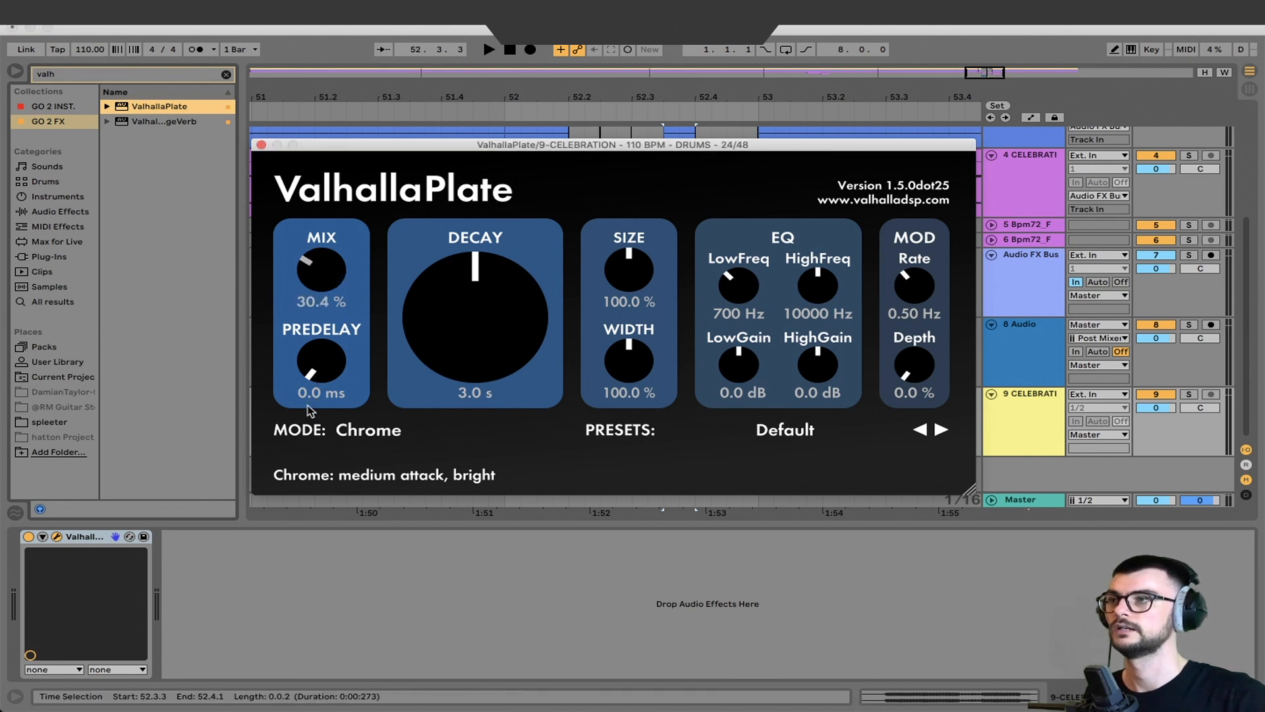
- Play the chopped transition from 52.1.1 to hear the reverbed drum slice, and hide the automation lanes
click(511, 397)
key(space)
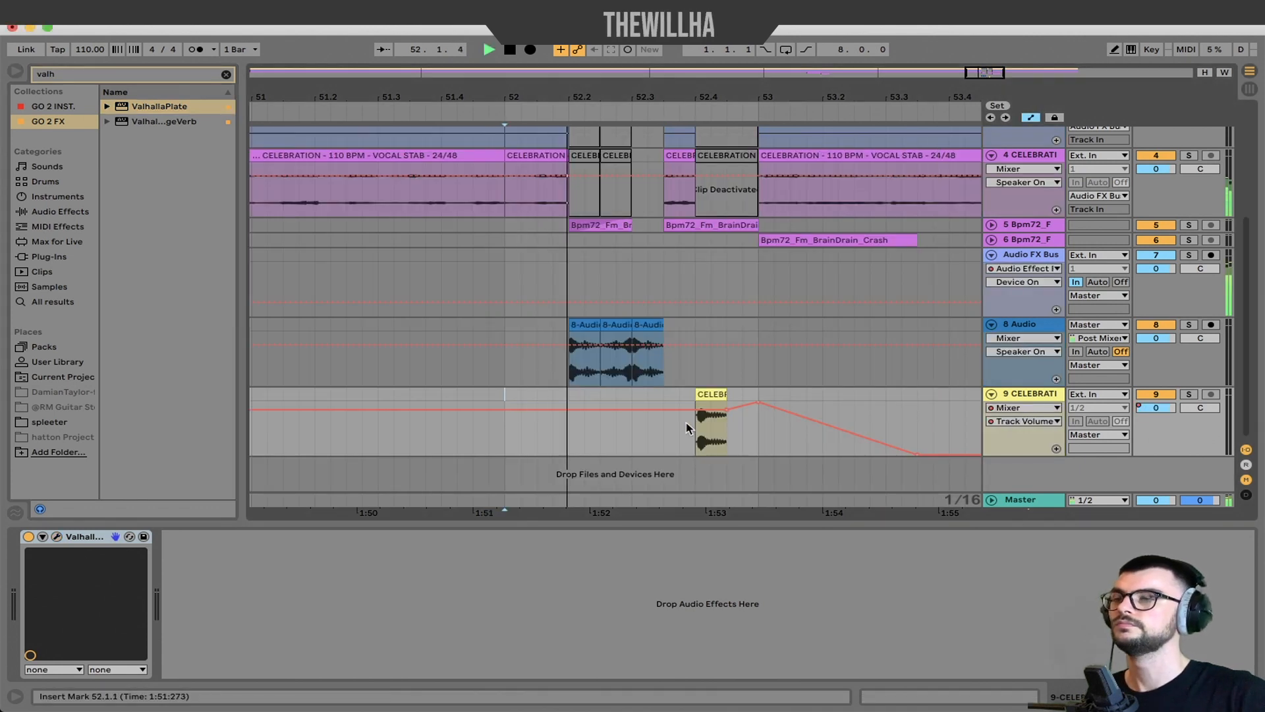
key(a)
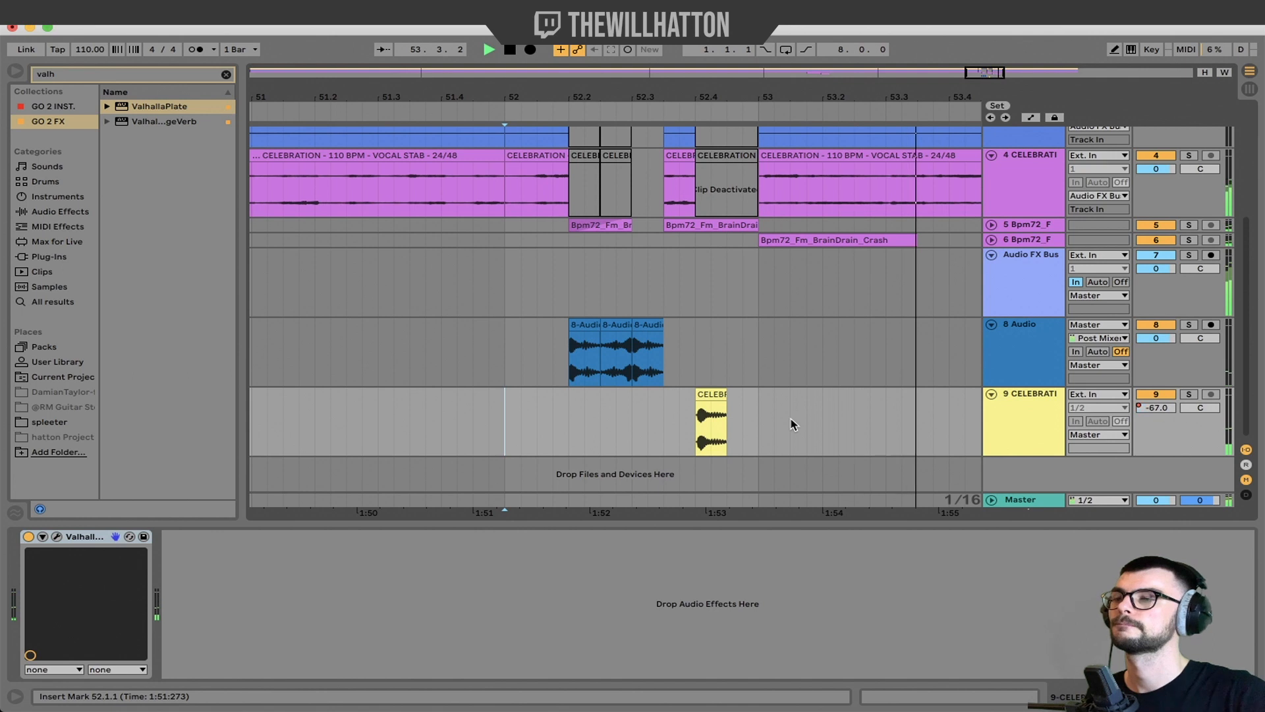
click(507, 343)
key(space)
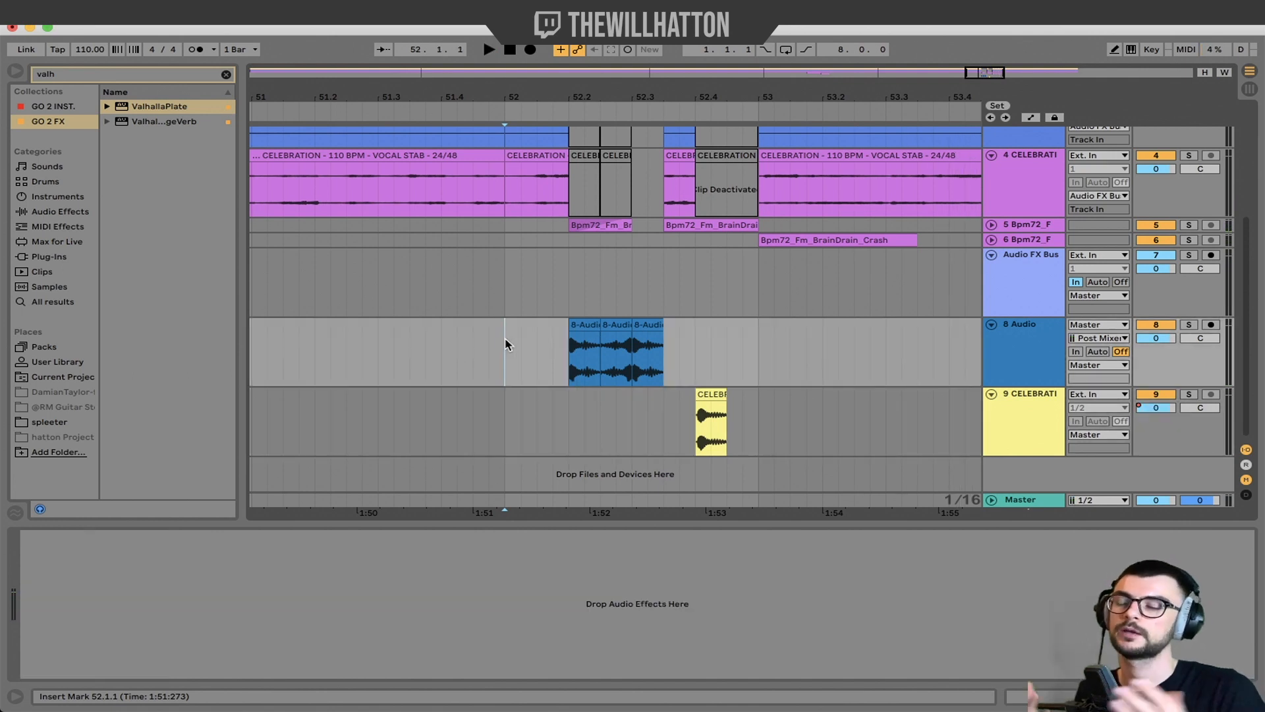
key(minus)
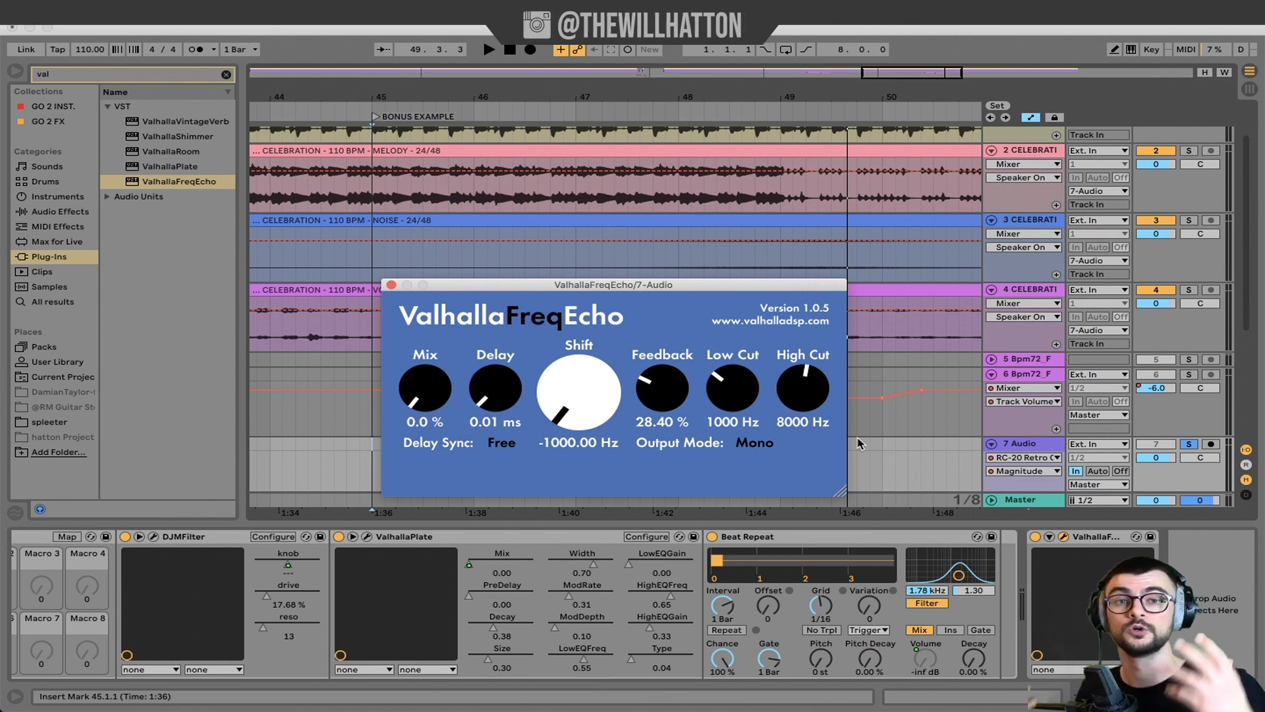
- Close the ValhallaFreqEcho window and examine its shift, wetDry and delay automation on the 7 Audio track
click(389, 285)
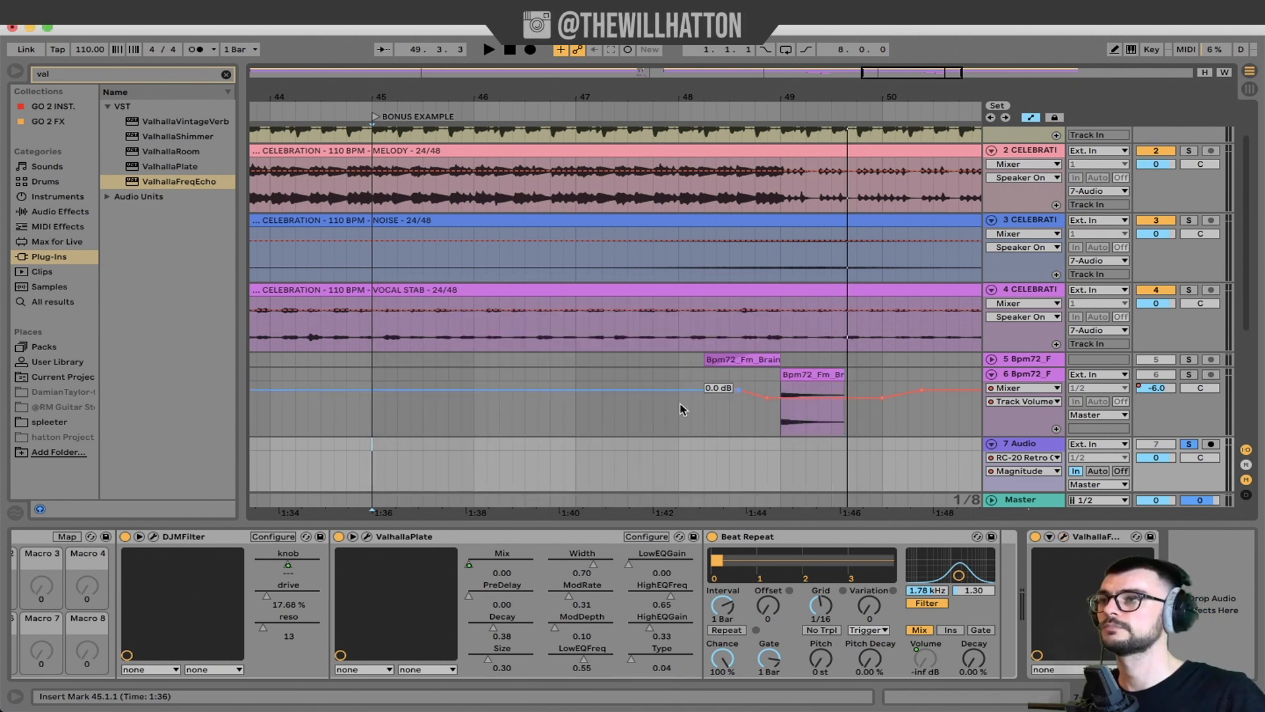
scroll(1007, 442, down, 3)
click(1024, 382)
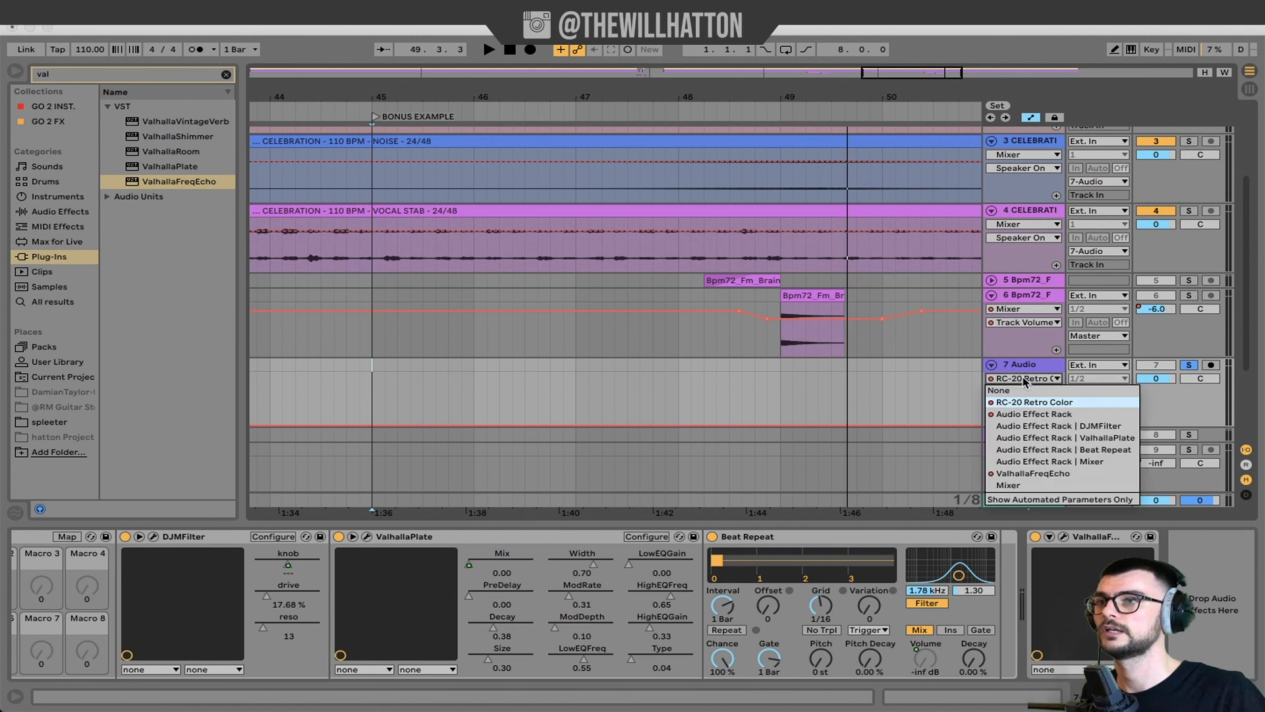
click(1028, 478)
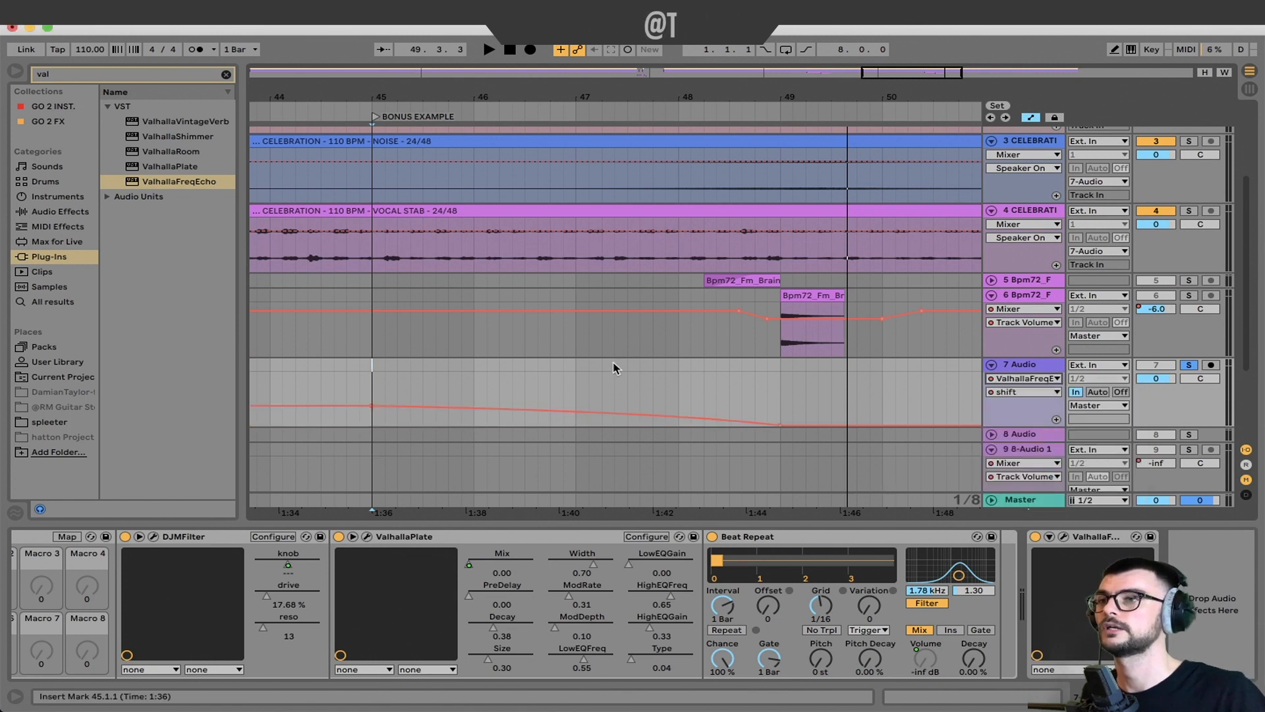
click(1029, 394)
click(1015, 413)
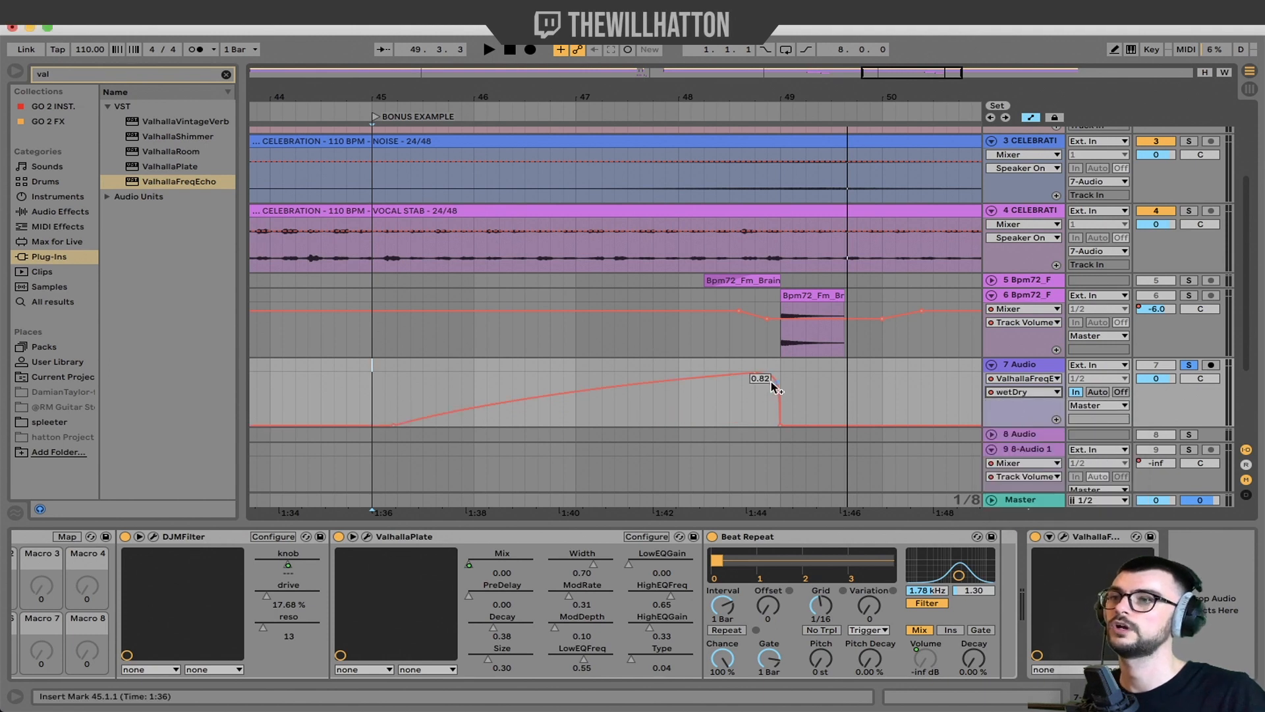
click(1027, 392)
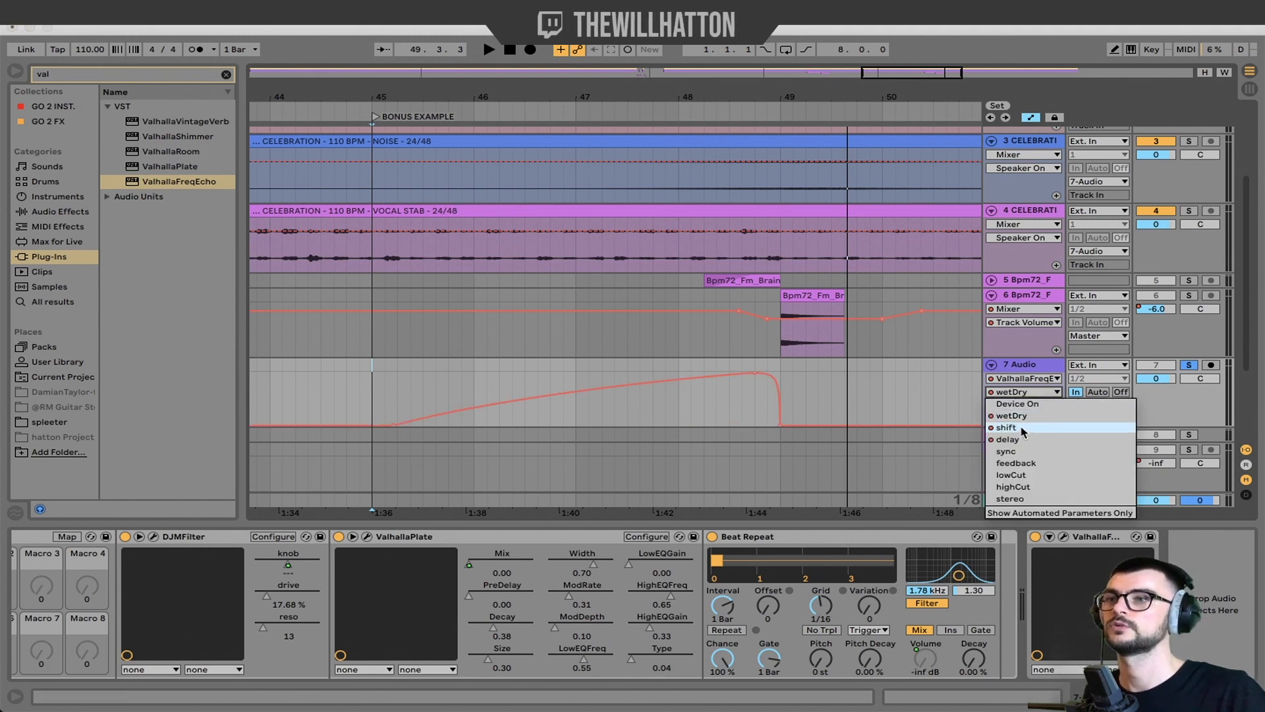
click(1018, 416)
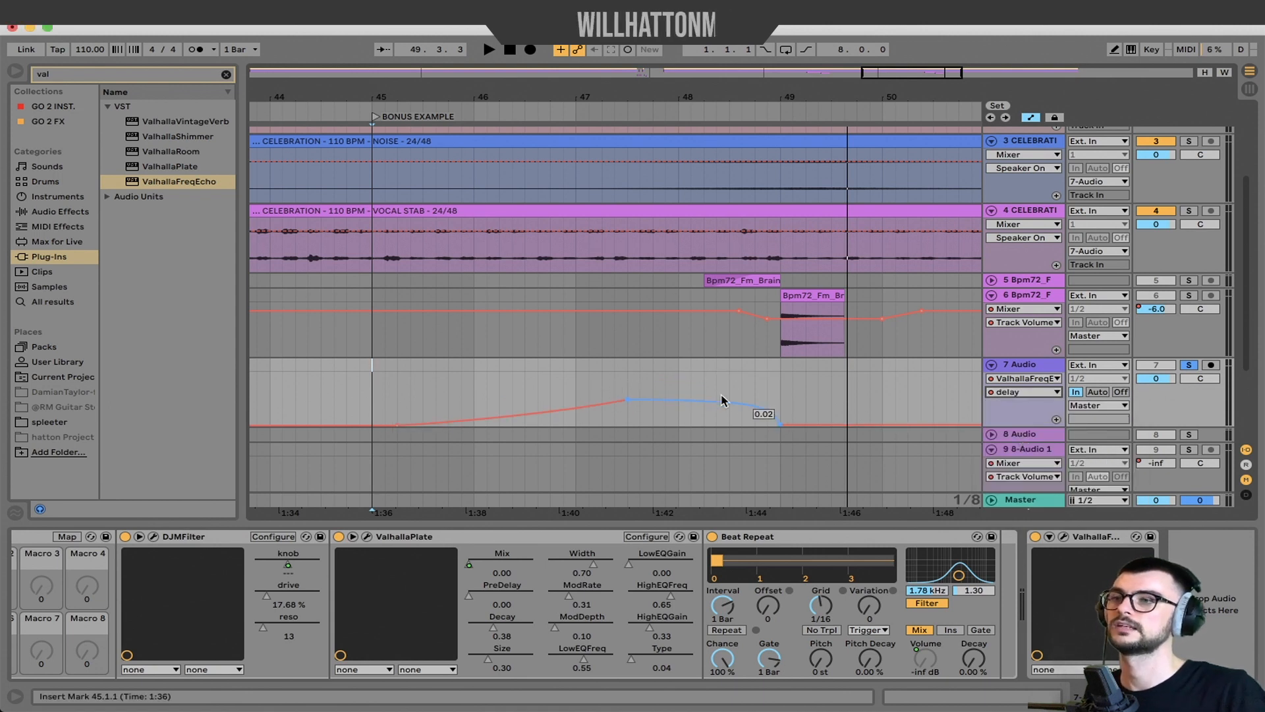
- Open ValhallaFreqEcho on the 7 Audio track and play the bonus example from 45.1.1 to hear its transition
click(1062, 538)
key(space)
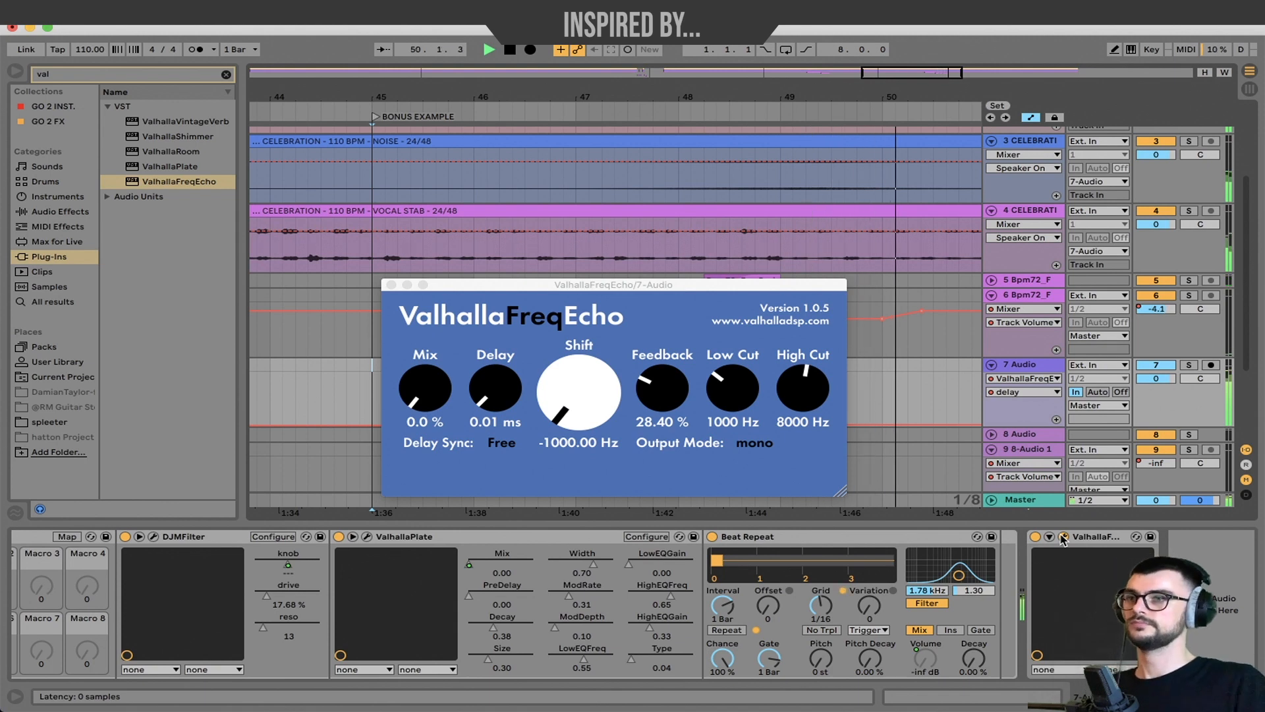
key(space)
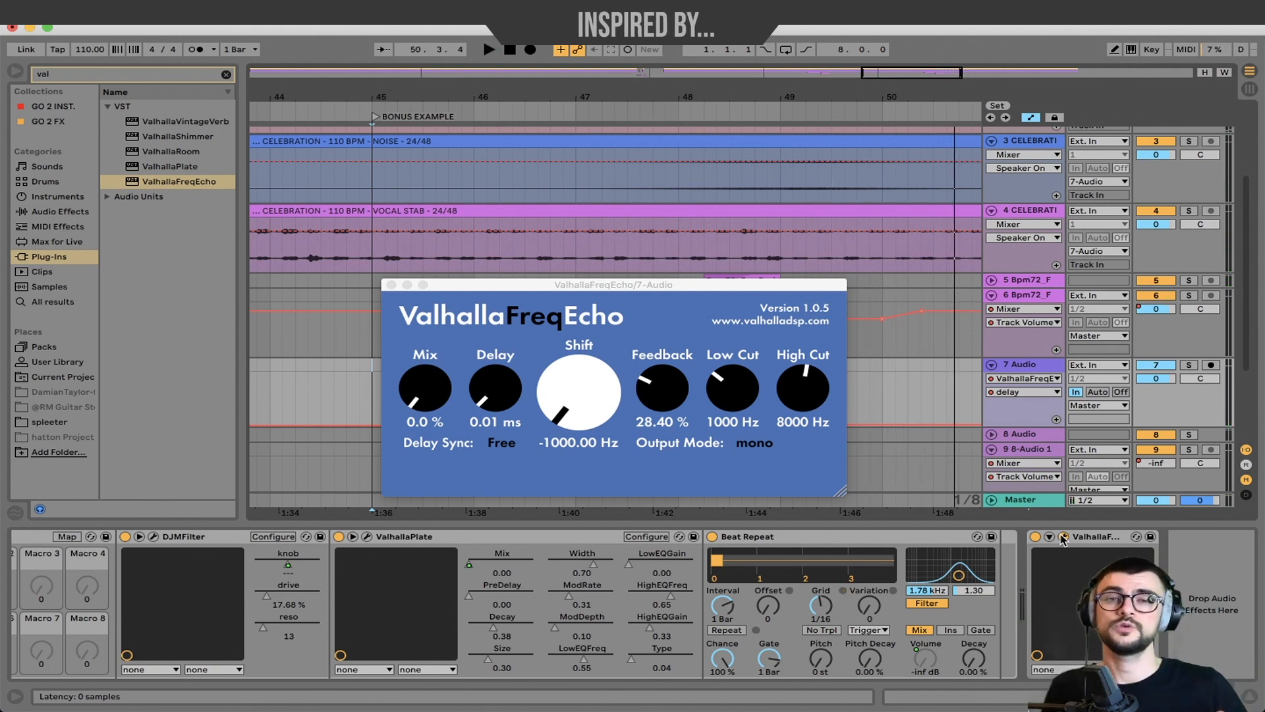